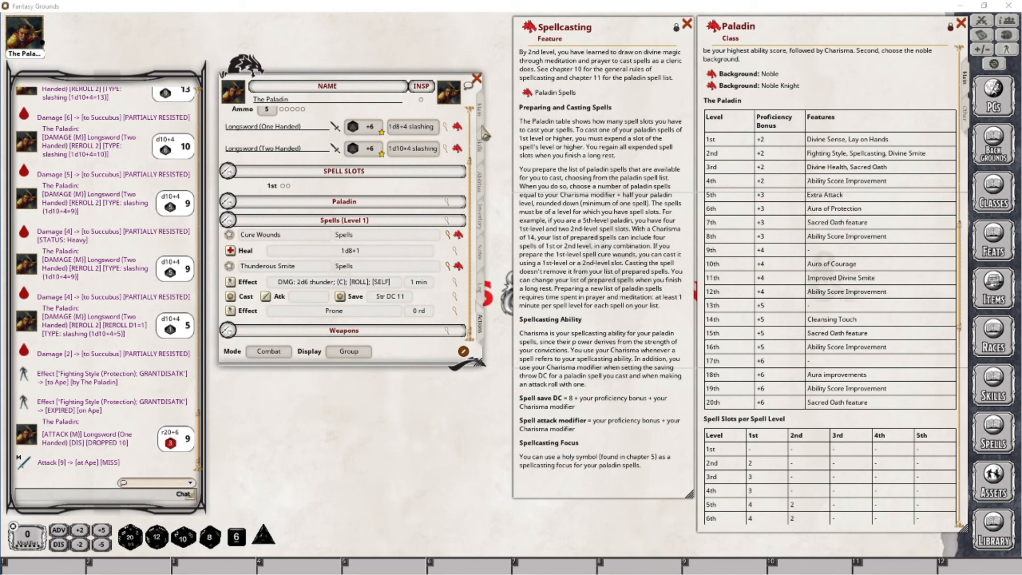
# Add a third Paladin level to the character and choose Oath of Devotion as its Sacred Oath.
pyautogui.click(479, 111)
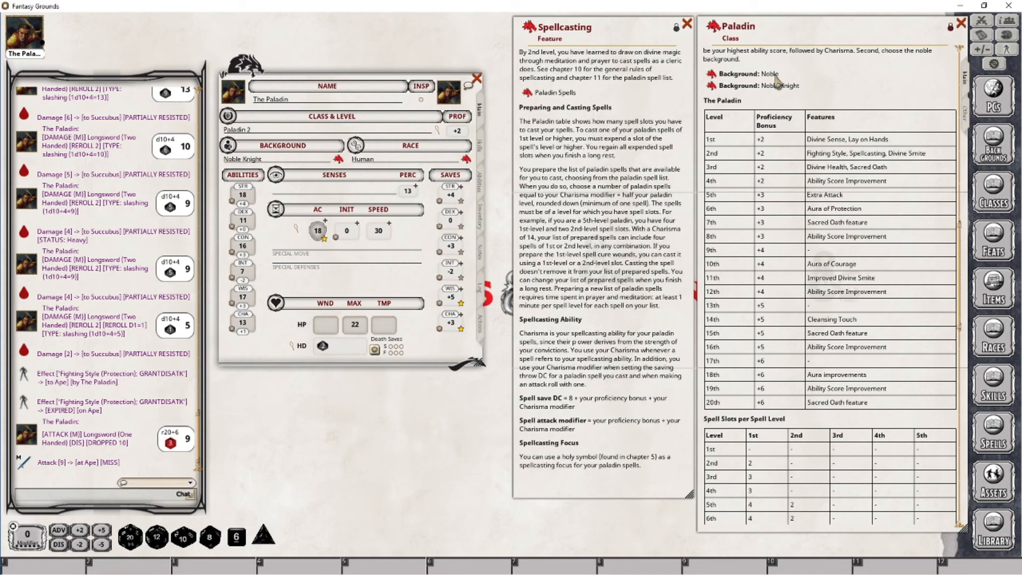
pyautogui.moveTo(267, 128); pyautogui.dragTo(259, 130)
pyautogui.moveTo(419, 372); pyautogui.dragTo(432, 257)
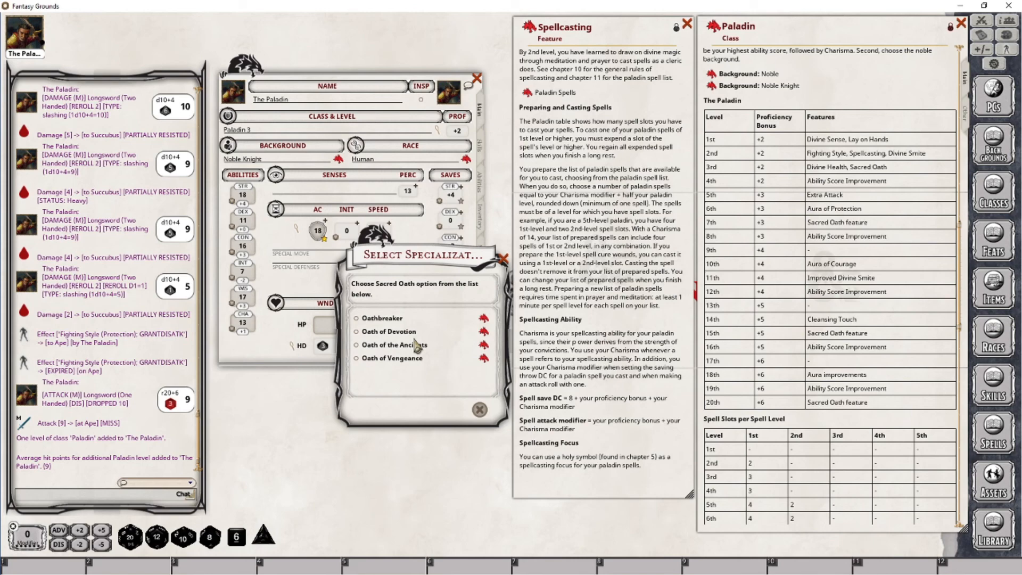
pyautogui.click(365, 332)
pyautogui.click(461, 408)
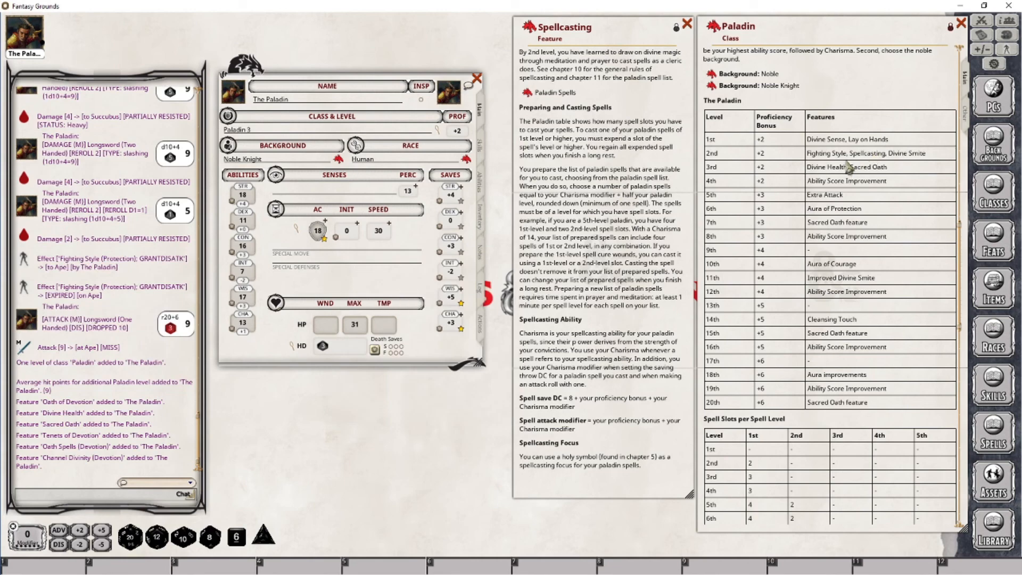
# Open the Divine Health feature's description from the character's features and move it clear of the character sheet.
pyautogui.click(481, 184)
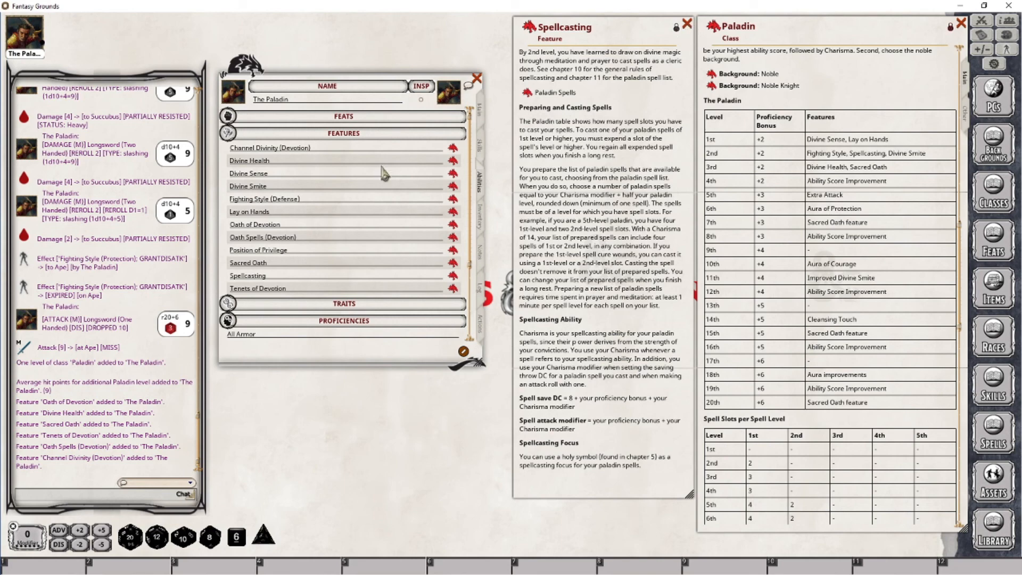
pyautogui.click(453, 161)
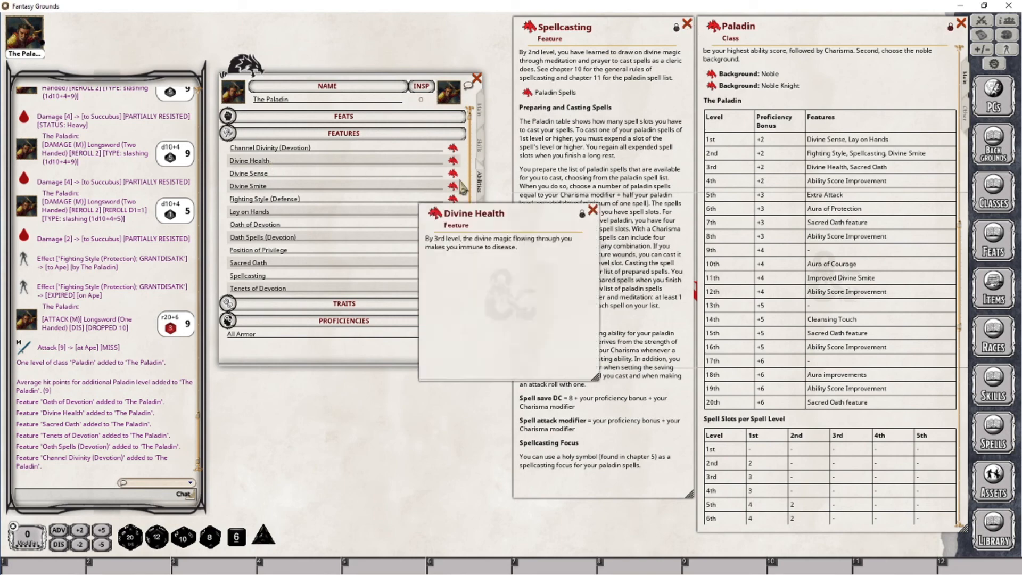
pyautogui.moveTo(482, 212); pyautogui.dragTo(570, 185)
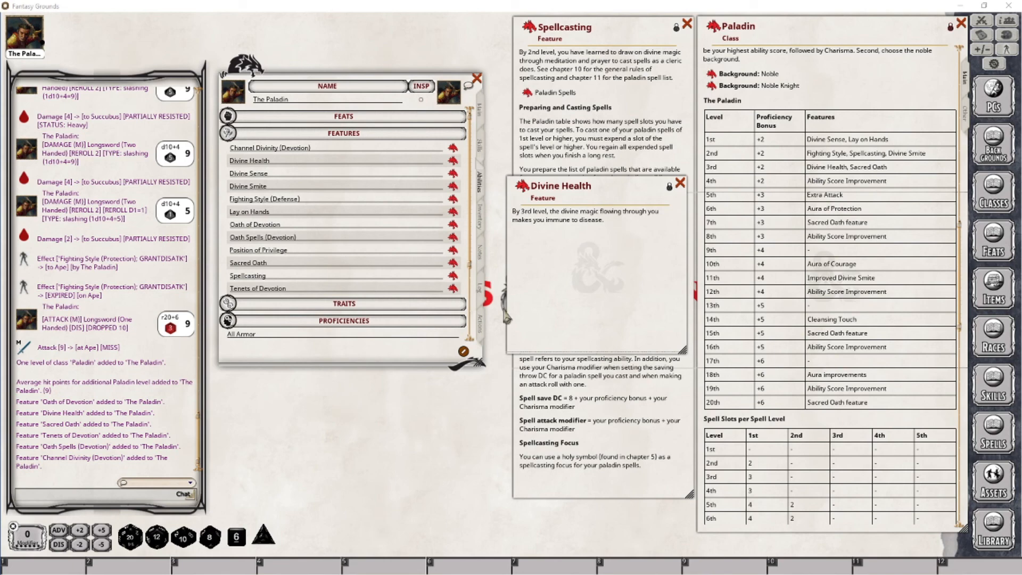
# Collapse the Spells (Level 1) group in the character's actions and return to the features list.
pyautogui.click(480, 324)
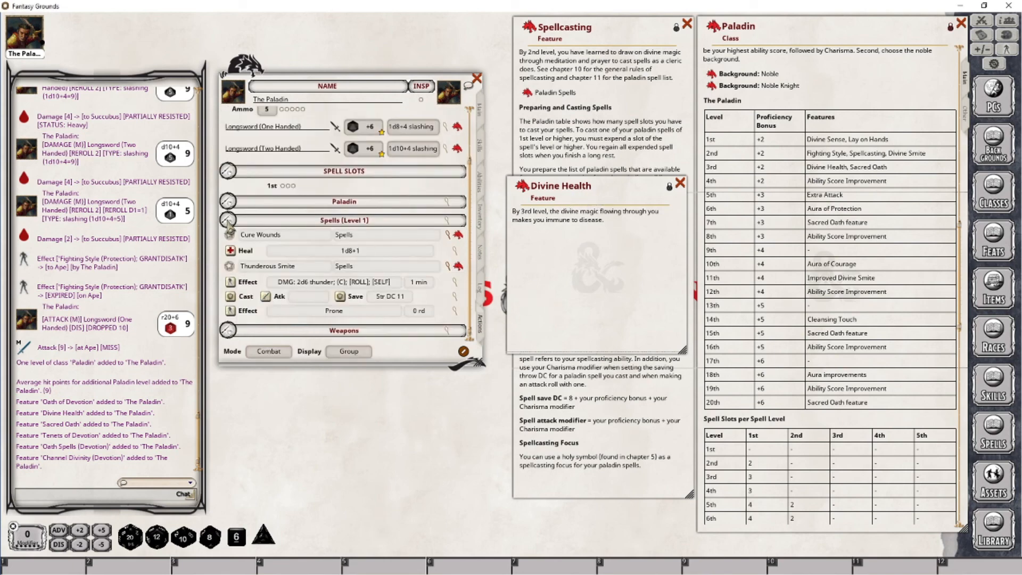
pyautogui.click(229, 223)
pyautogui.click(481, 182)
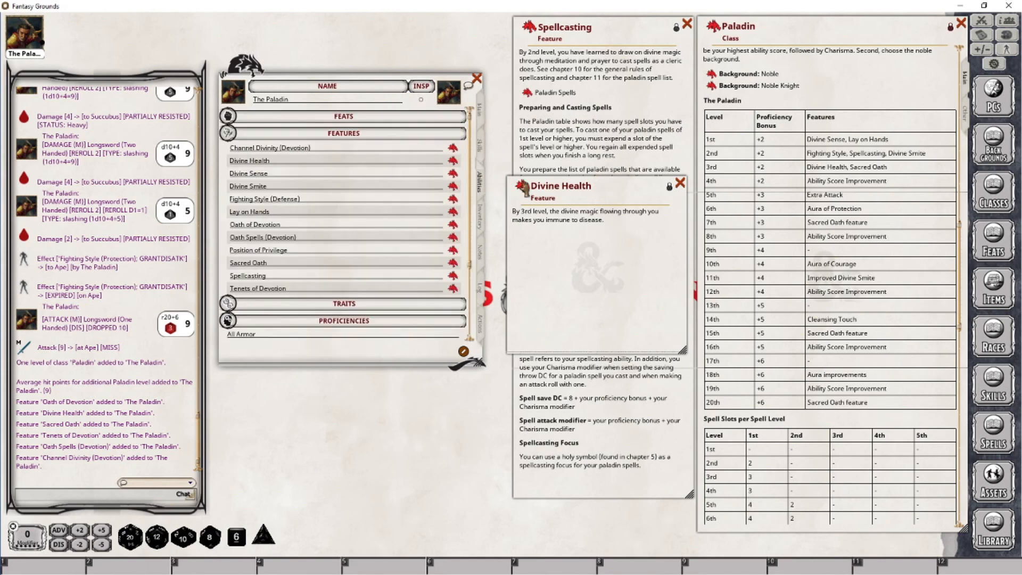
# Share the Divine Health link in chat from its description, close the description, and share it again from the features list.
pyautogui.moveTo(521, 187)
pyautogui.mouseDown()
pyautogui.moveTo(115, 471)
pyautogui.moveTo(64, 460)
pyautogui.mouseUp()
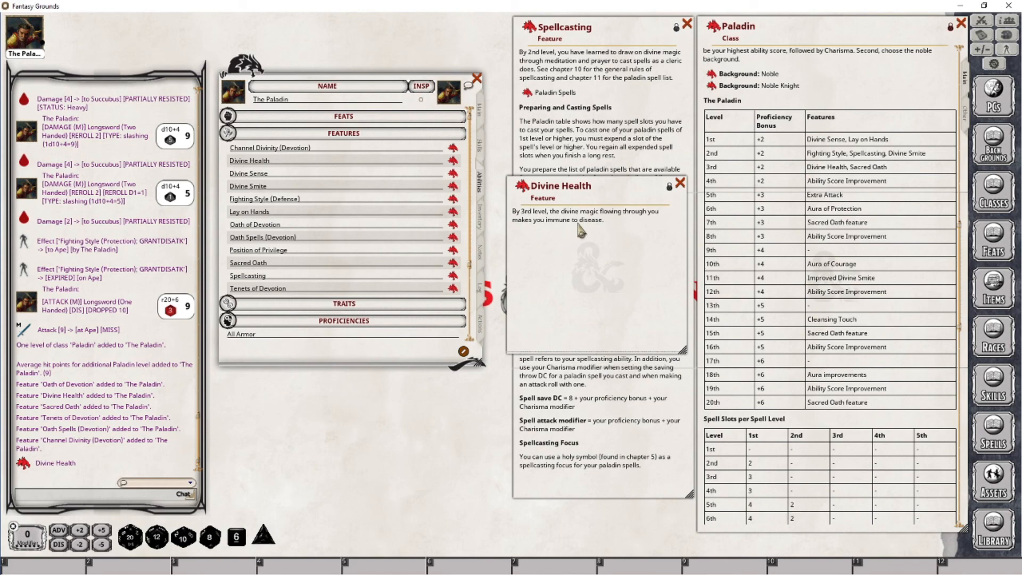
pyautogui.click(680, 183)
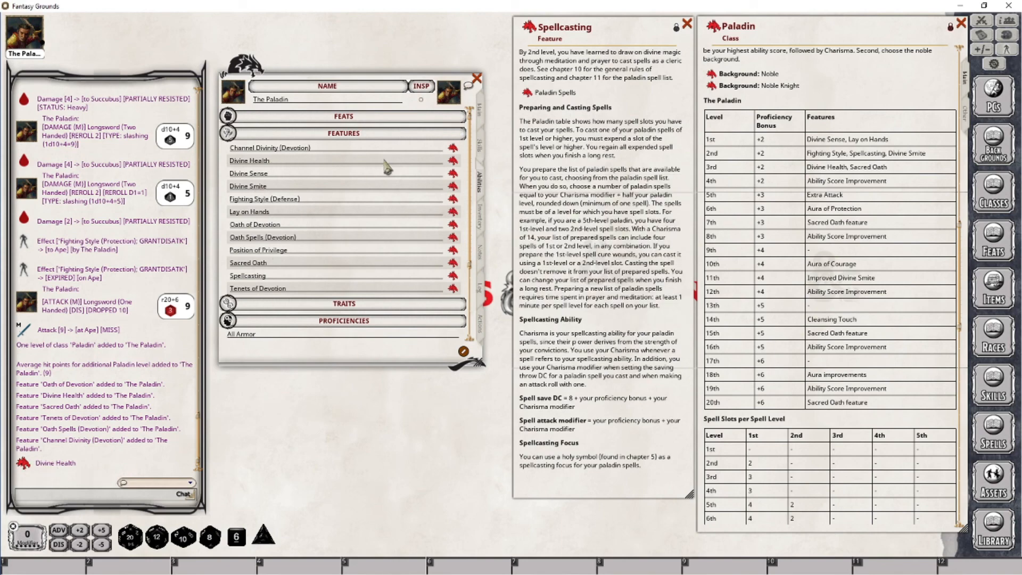
pyautogui.moveTo(453, 161); pyautogui.dragTo(79, 374)
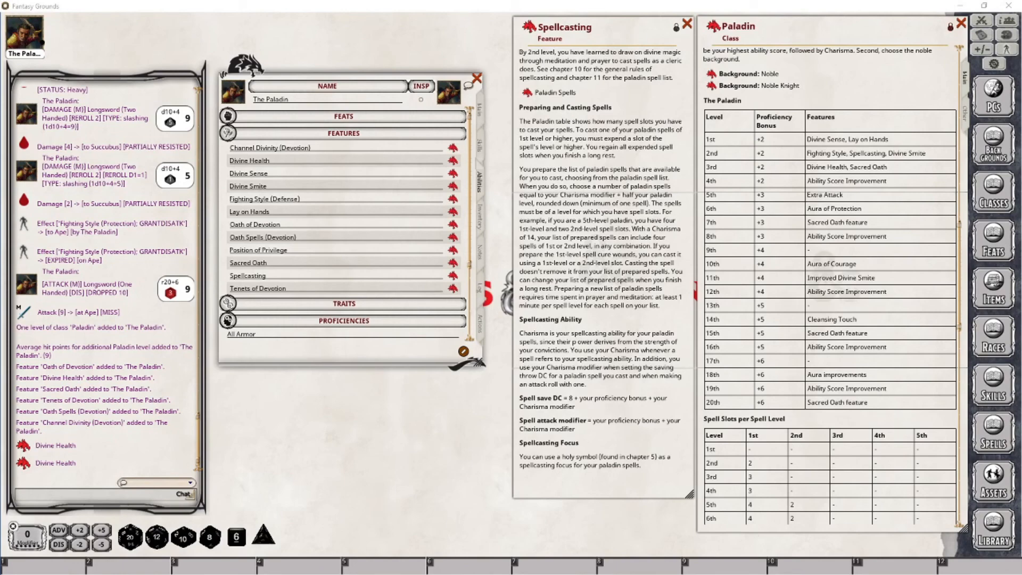
# Add a fourth Paladin level and apply the Ability Score Improvement by raising Charisma to 15.
pyautogui.click(480, 112)
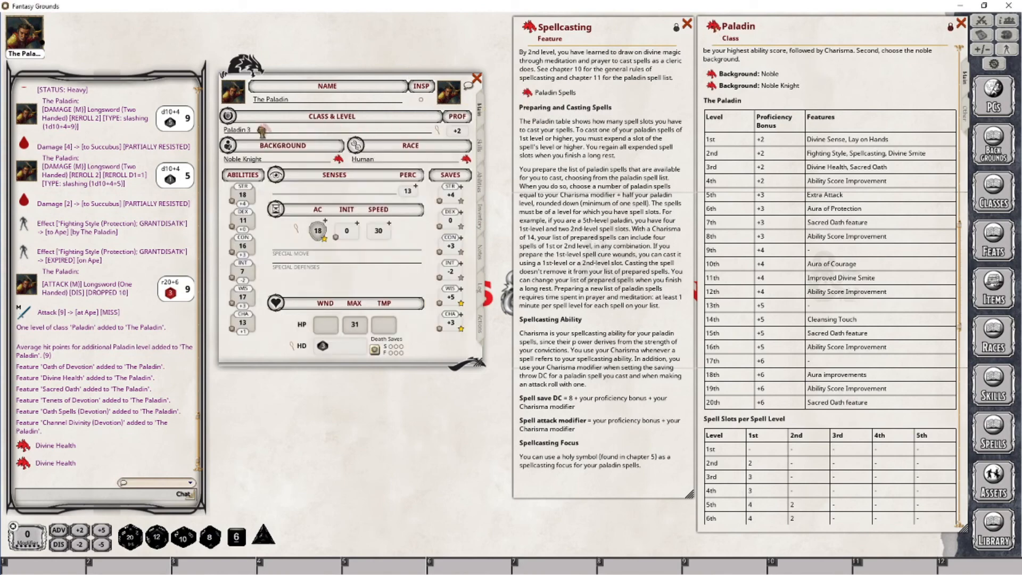
pyautogui.moveTo(262, 130); pyautogui.dragTo(262, 131)
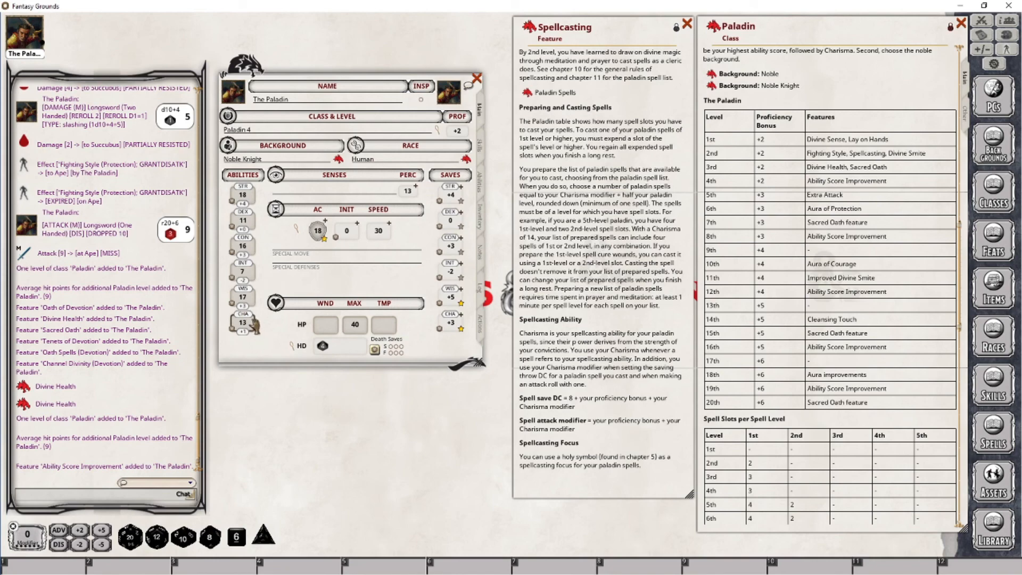
pyautogui.scroll(2, 255, 326)
pyautogui.click(478, 315)
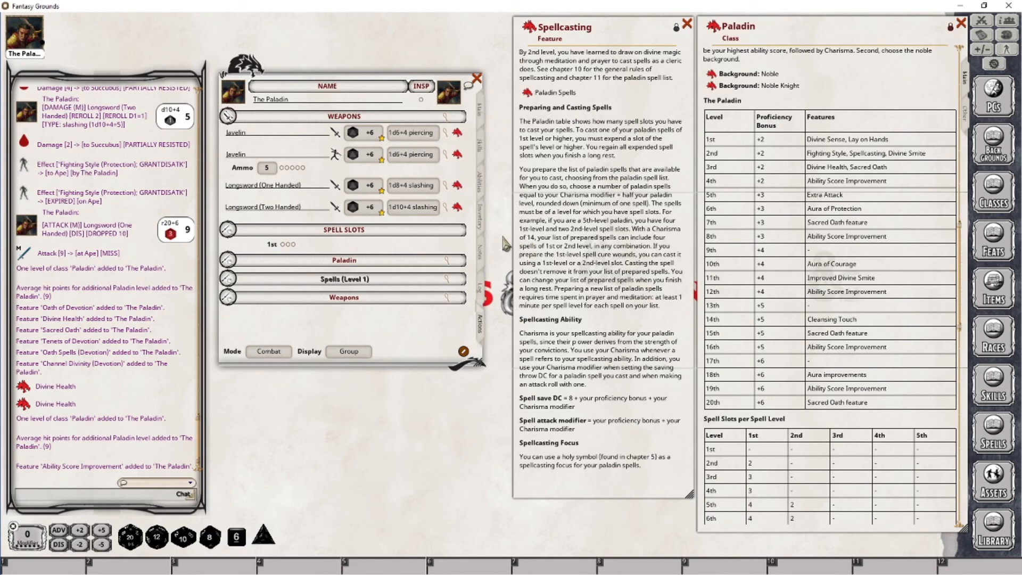
pyautogui.click(480, 111)
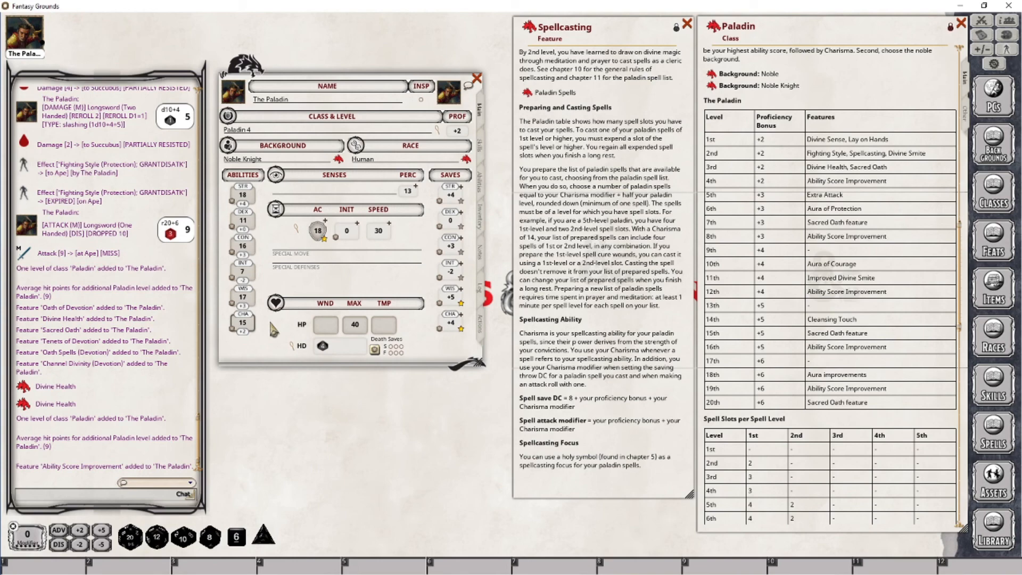
# Expand the character's Spells (Level 1) group and add Bless to it from the Paladin Spells list.
pyautogui.click(482, 323)
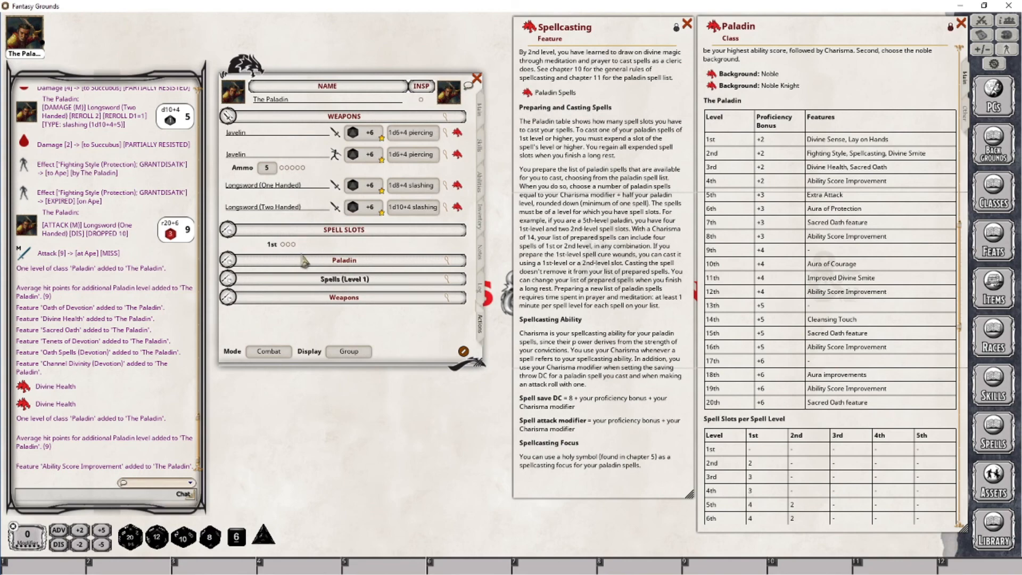
pyautogui.click(228, 279)
pyautogui.scroll(-3, 346, 289)
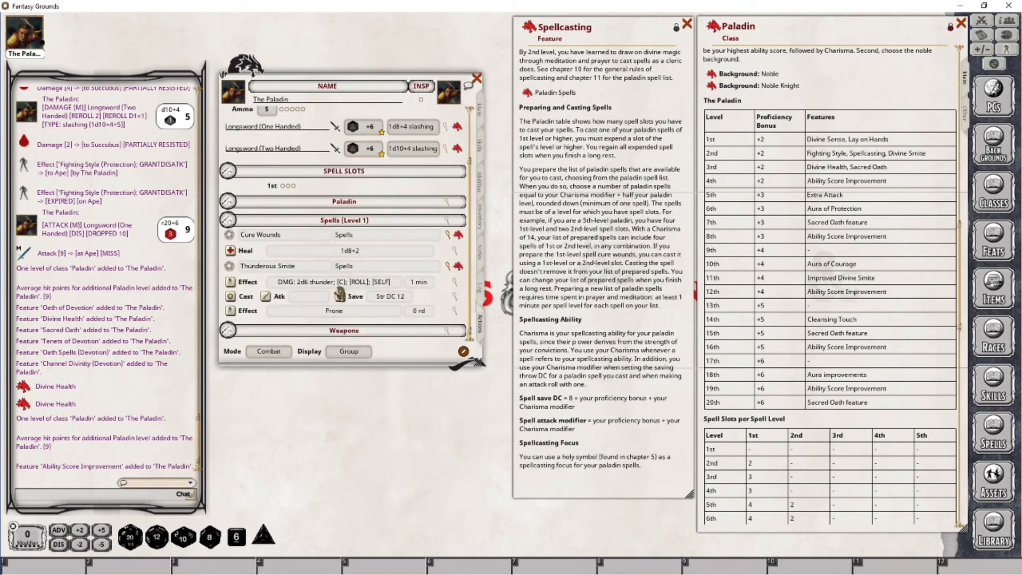
pyautogui.click(529, 95)
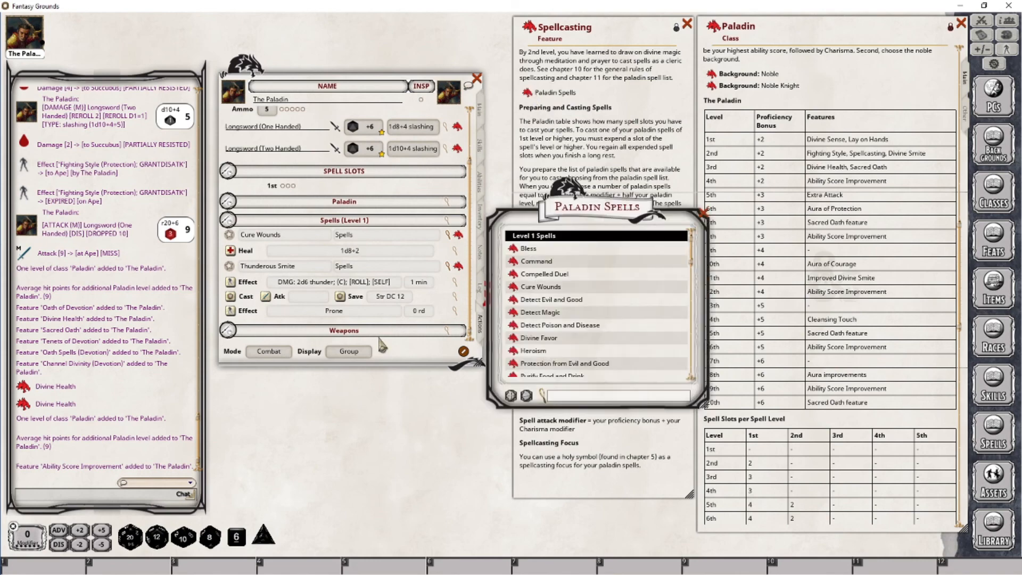
pyautogui.moveTo(528, 248); pyautogui.dragTo(372, 286)
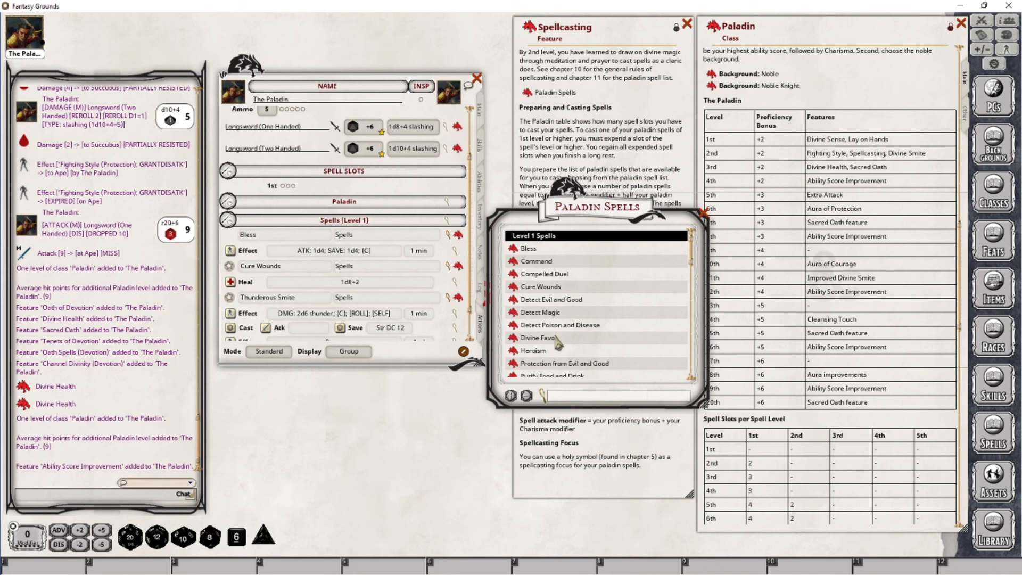
# Check the Detect Magic description, then add Divine Favor to the level 1 spells and close the Paladin Spells list.
pyautogui.scroll(-1, 571, 342)
pyautogui.click(512, 298)
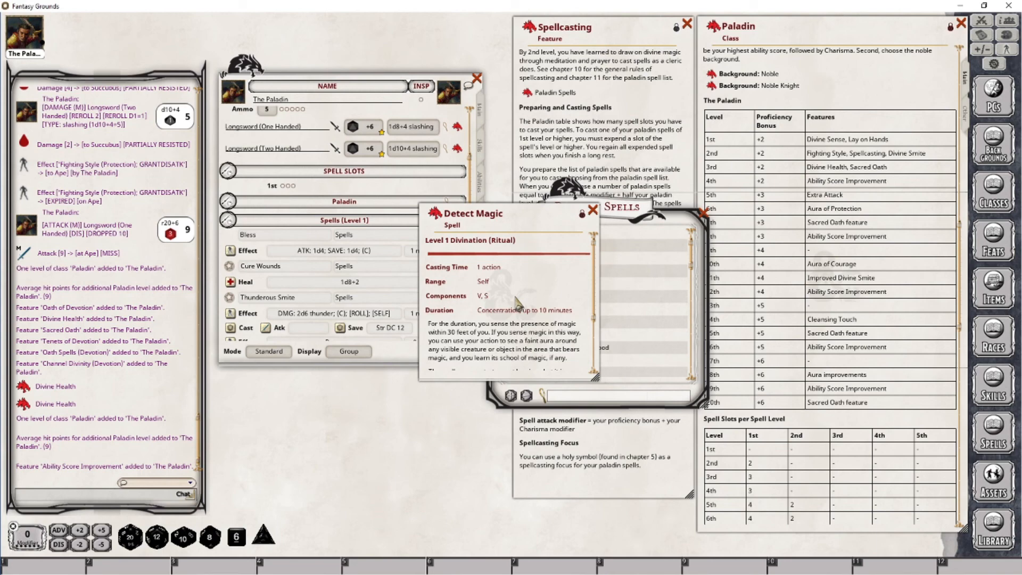
pyautogui.click(592, 209)
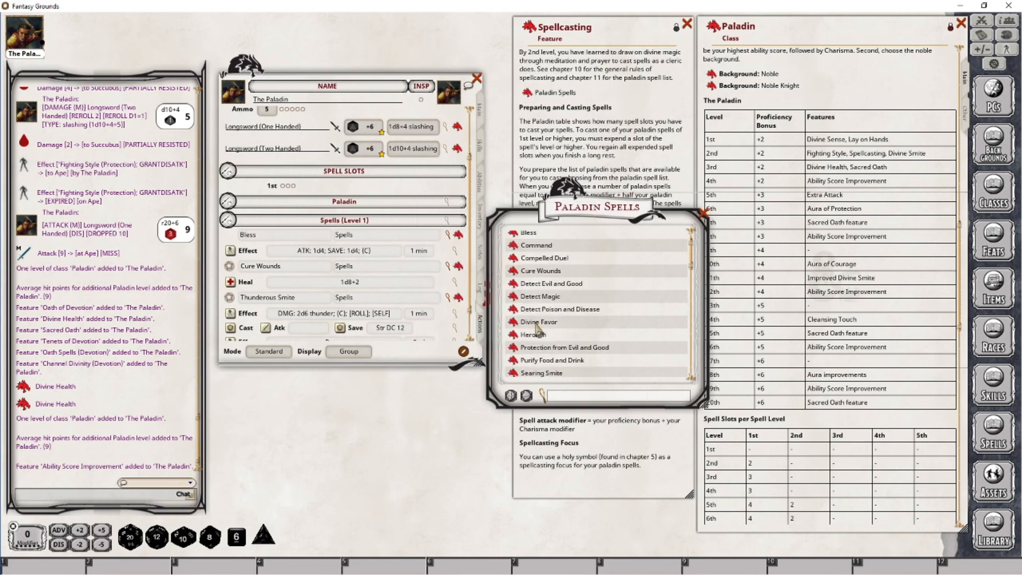
pyautogui.moveTo(512, 322); pyautogui.dragTo(330, 300)
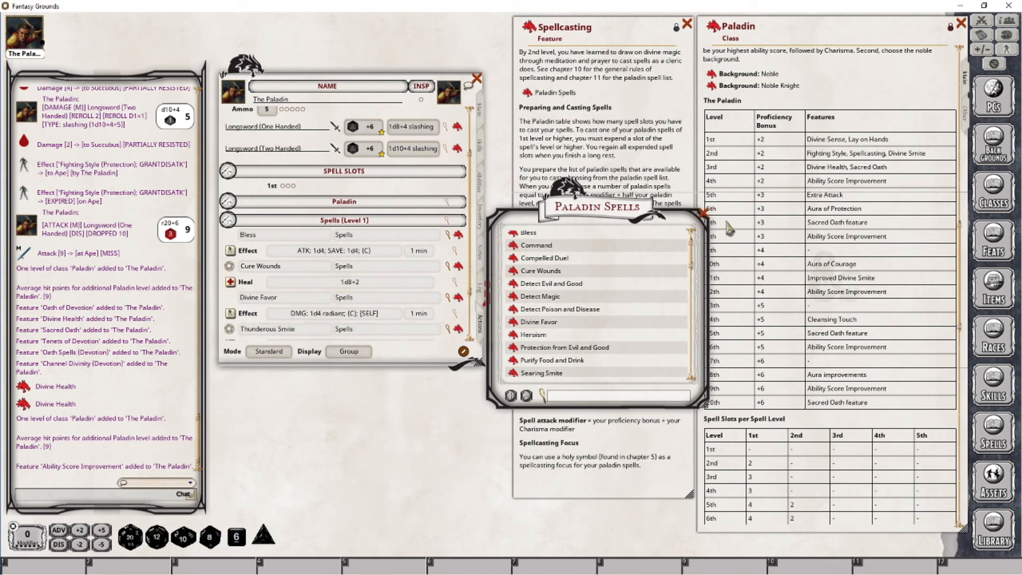
pyautogui.click(704, 213)
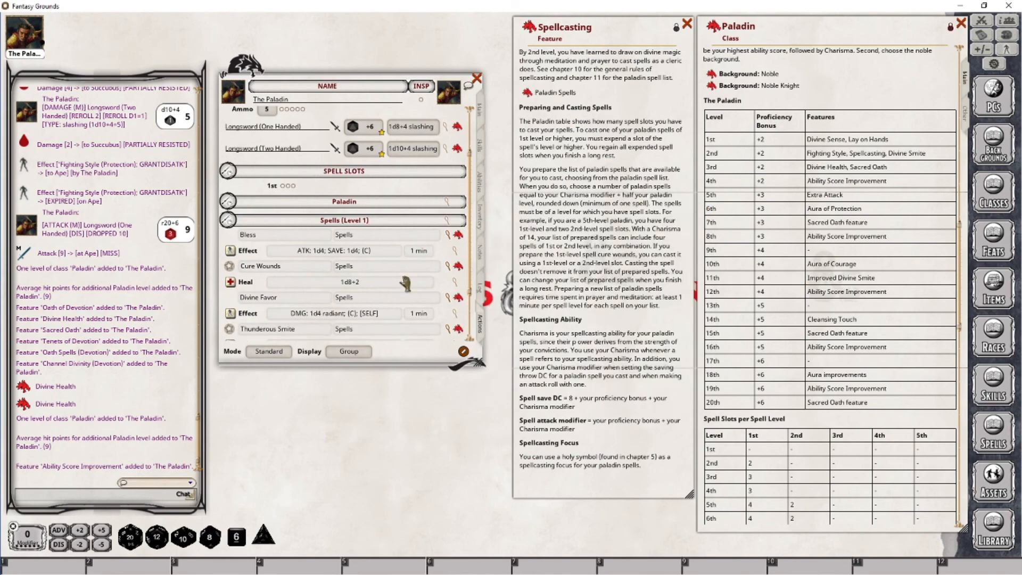
# Mark the Bless and Divine Favor spells as prepared in Preparation mode and switch the actions to Combat mode.
pyautogui.scroll(-3, 420, 274)
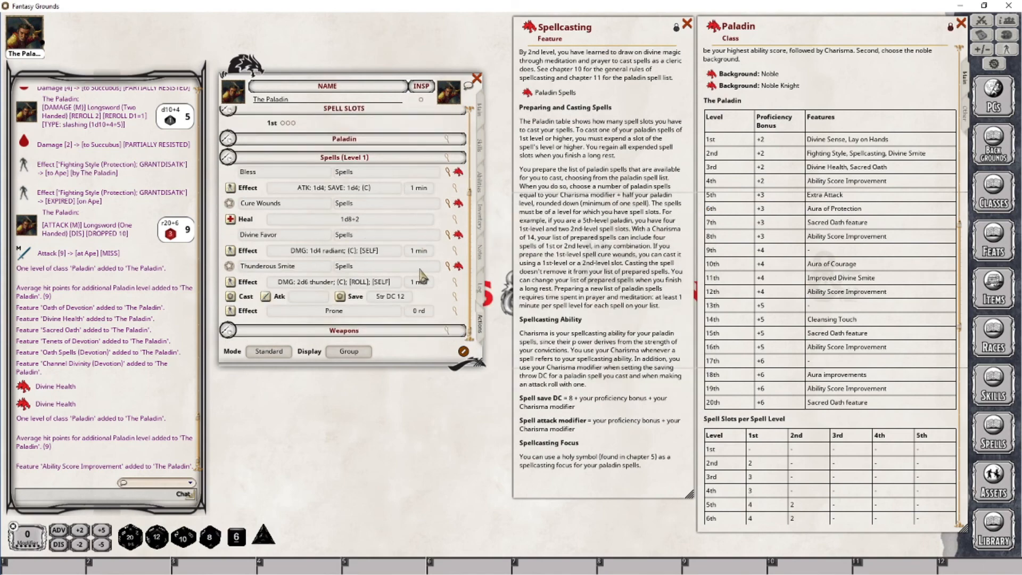
pyautogui.click(255, 355)
pyautogui.click(229, 199)
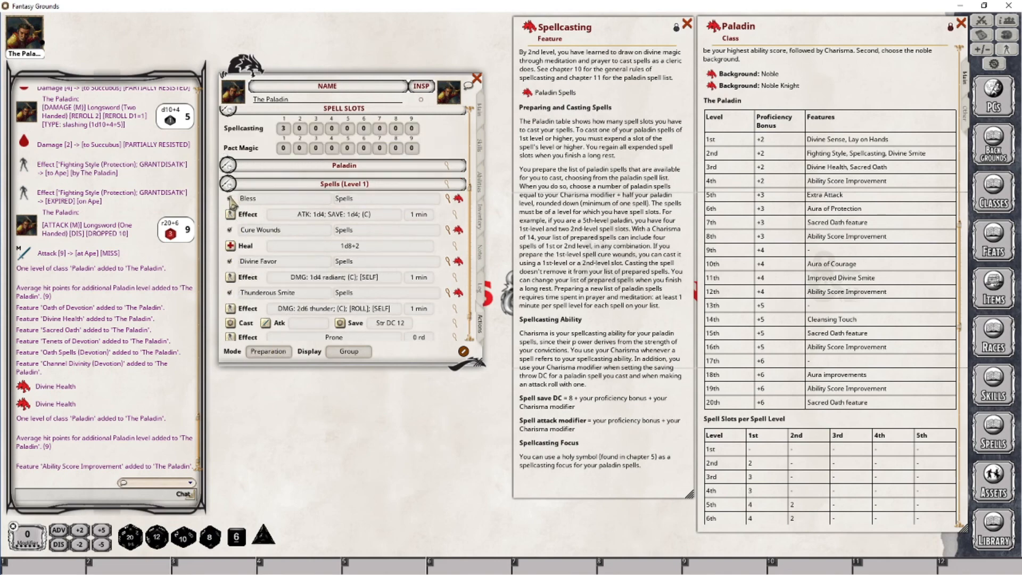
pyautogui.click(282, 352)
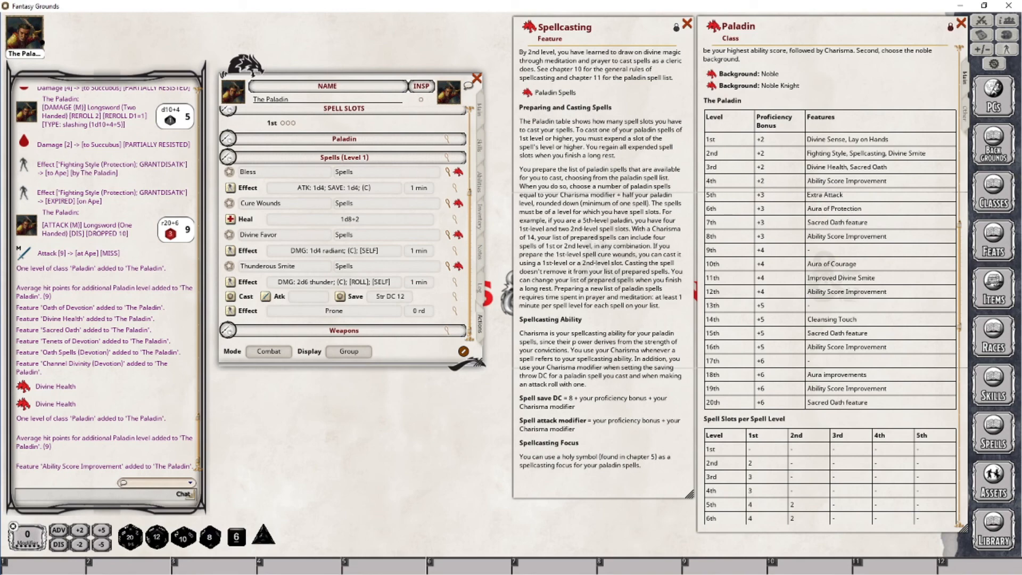
# Add a fifth Paladin level from the class record and open the Extra Attack feature's description beside the sheet.
pyautogui.click(480, 110)
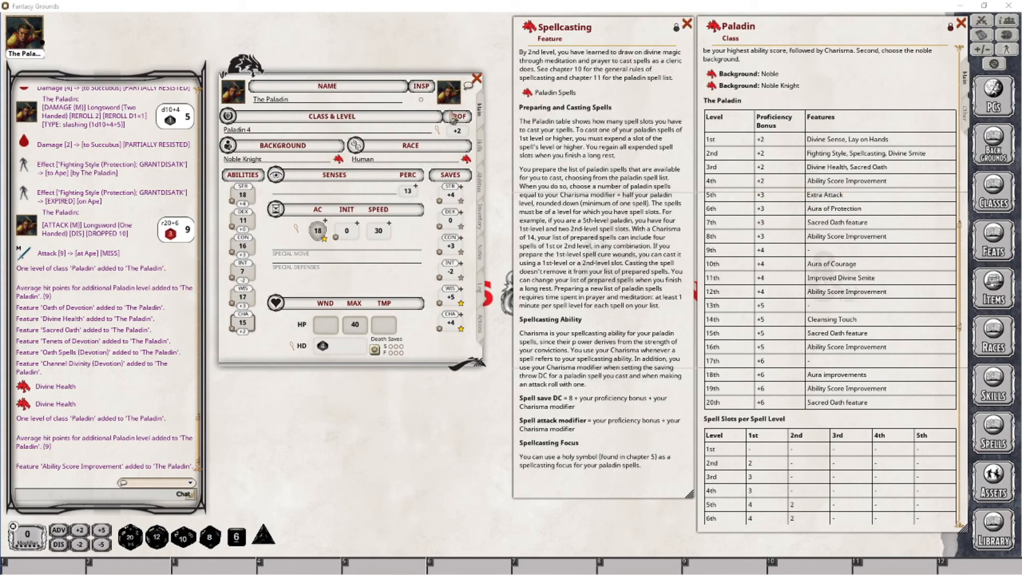
pyautogui.moveTo(711, 27); pyautogui.dragTo(269, 128)
pyautogui.click(480, 183)
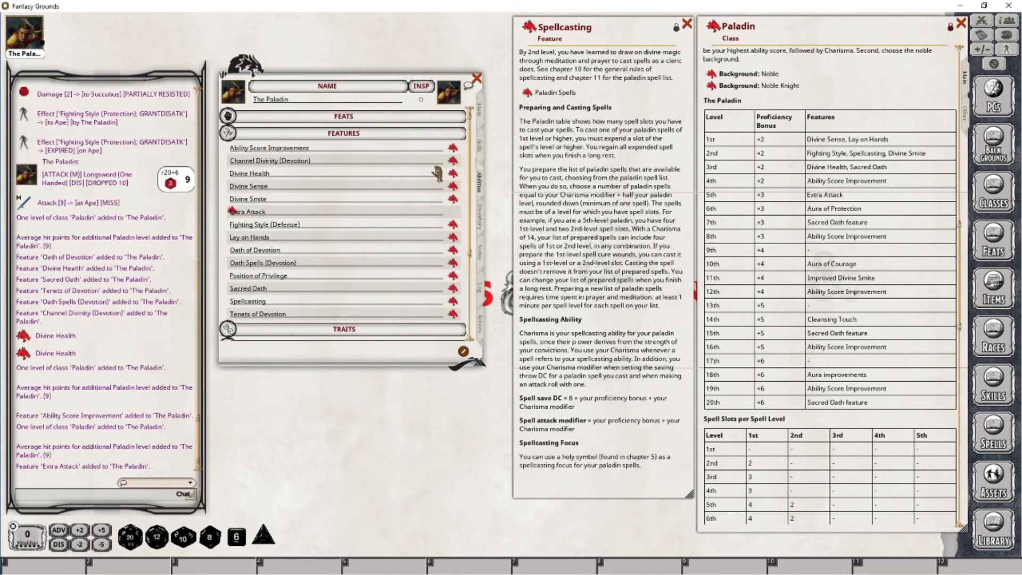
pyautogui.click(451, 213)
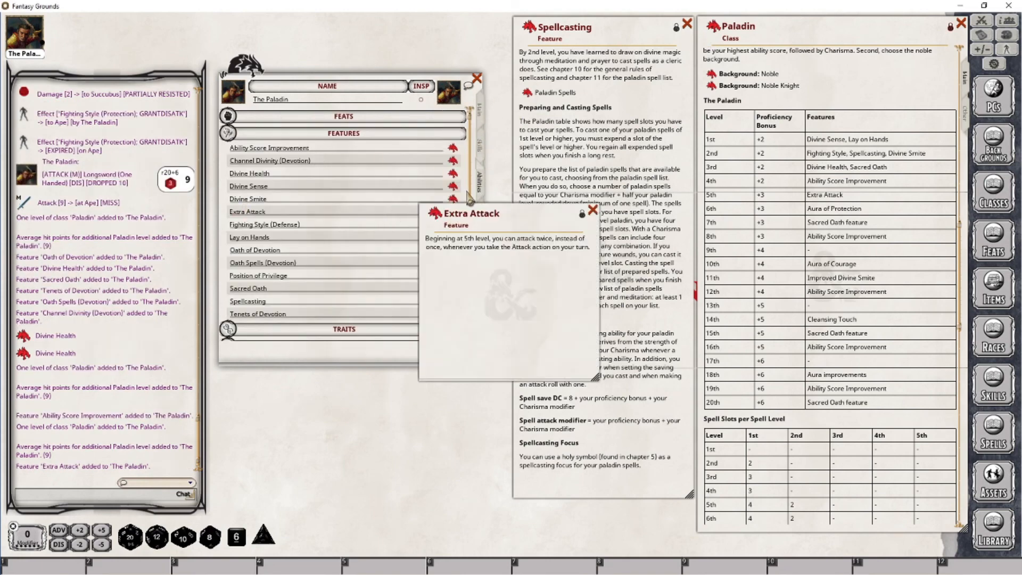
pyautogui.moveTo(471, 211); pyautogui.dragTo(555, 235)
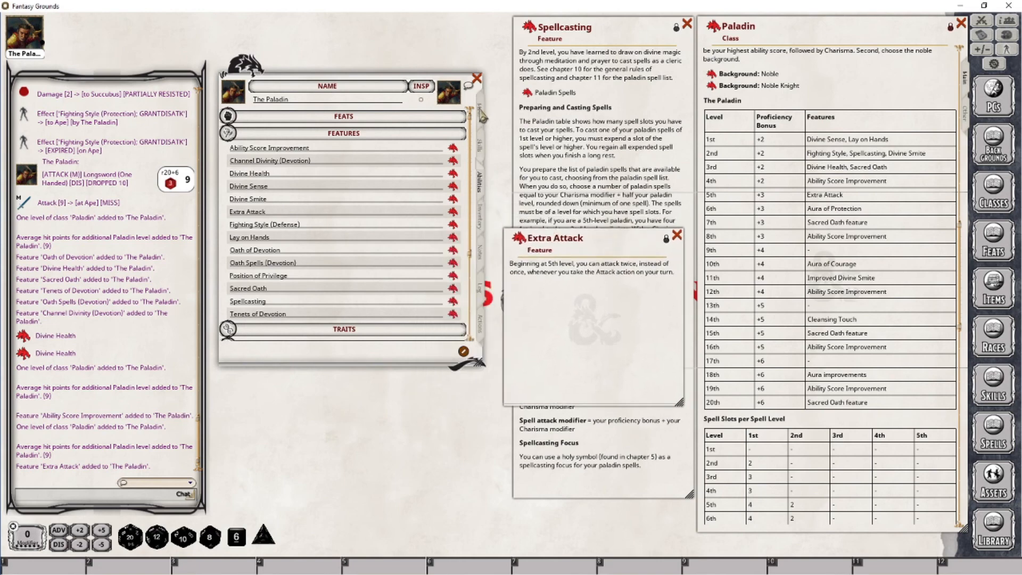
# Review the spell slots and spell actions at Paladin level 5 and collapse the Spells (Level 1) group.
pyautogui.click(480, 325)
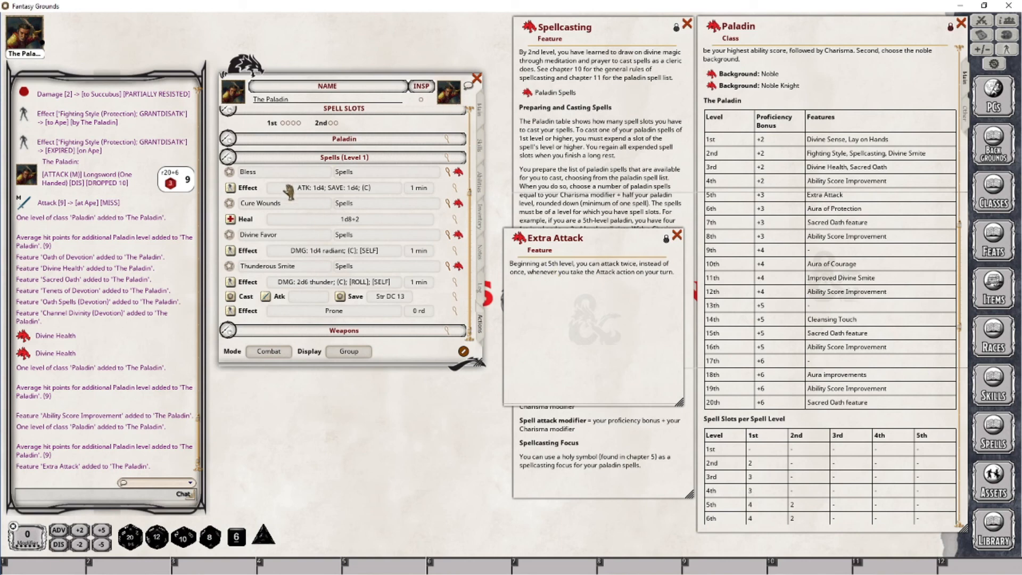
pyautogui.click(228, 158)
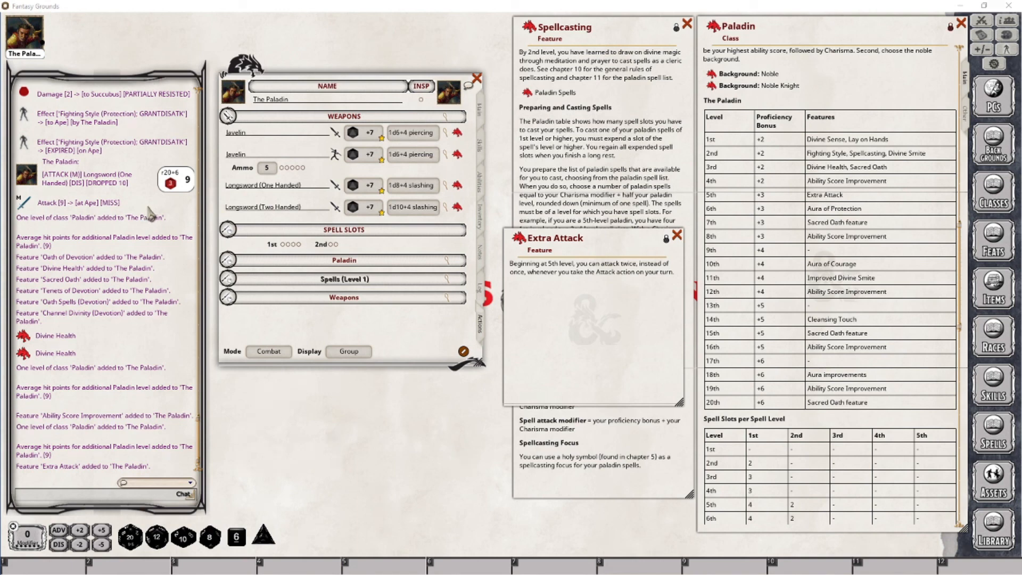
# Close the Extra Attack description, add a sixth Paladin level, and show the character's features list.
pyautogui.click(479, 111)
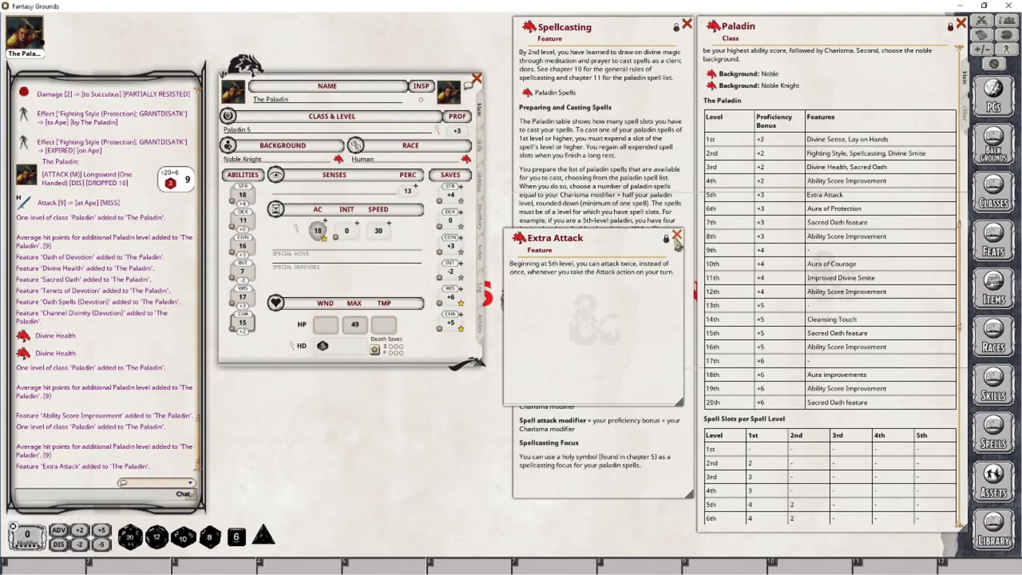
pyautogui.click(676, 236)
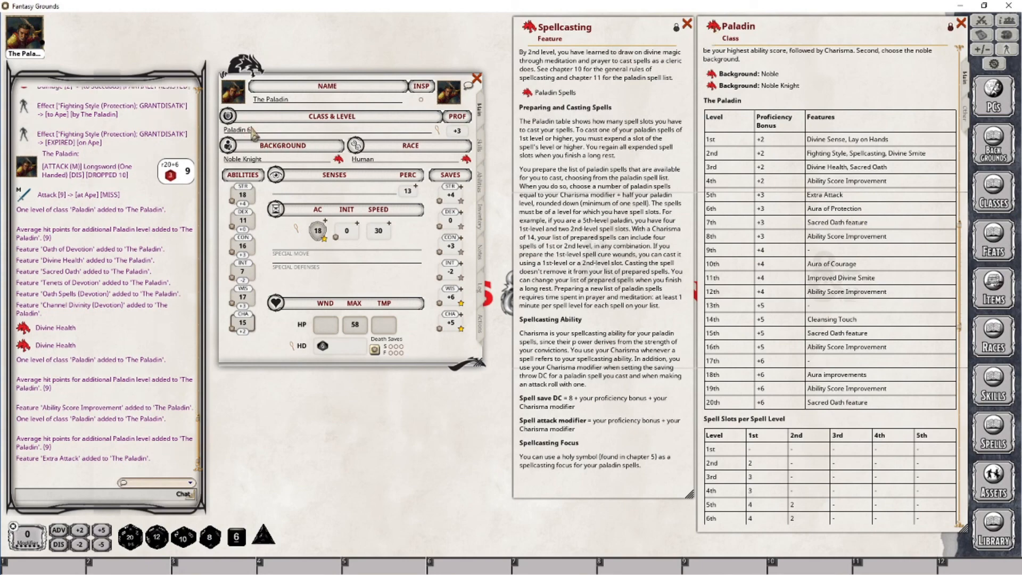
pyautogui.click(480, 183)
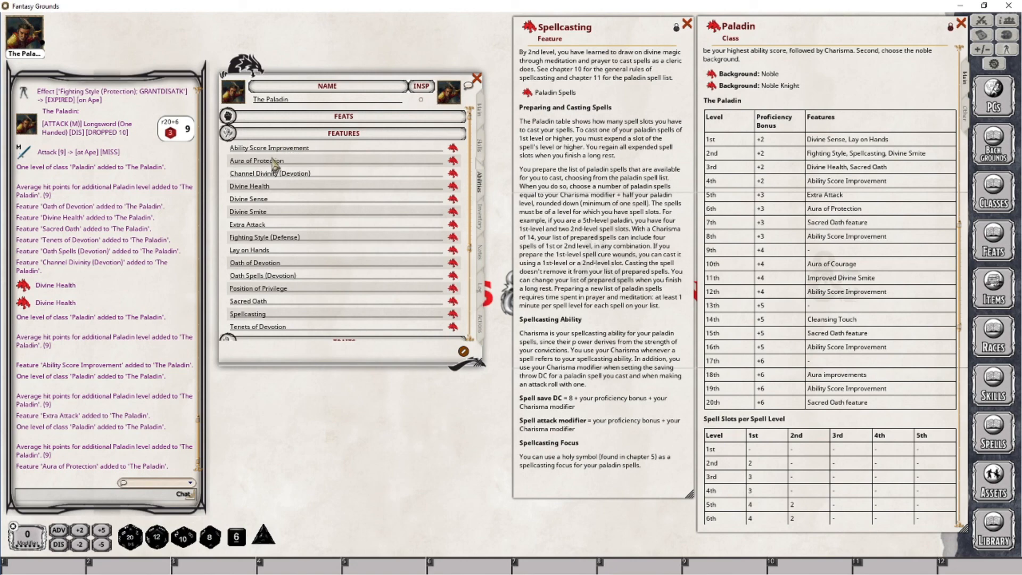
# Open the Aura of Protection feature's description beside the sheet, check the character's saves, and return to the actions.
pyautogui.click(453, 161)
pyautogui.moveTo(479, 216); pyautogui.dragTo(557, 153)
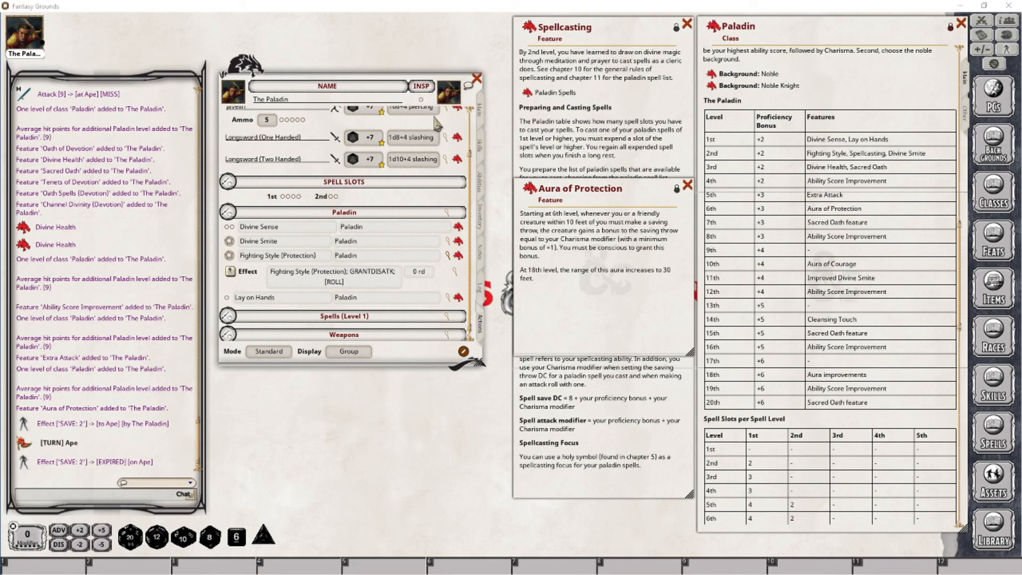
pyautogui.click(480, 117)
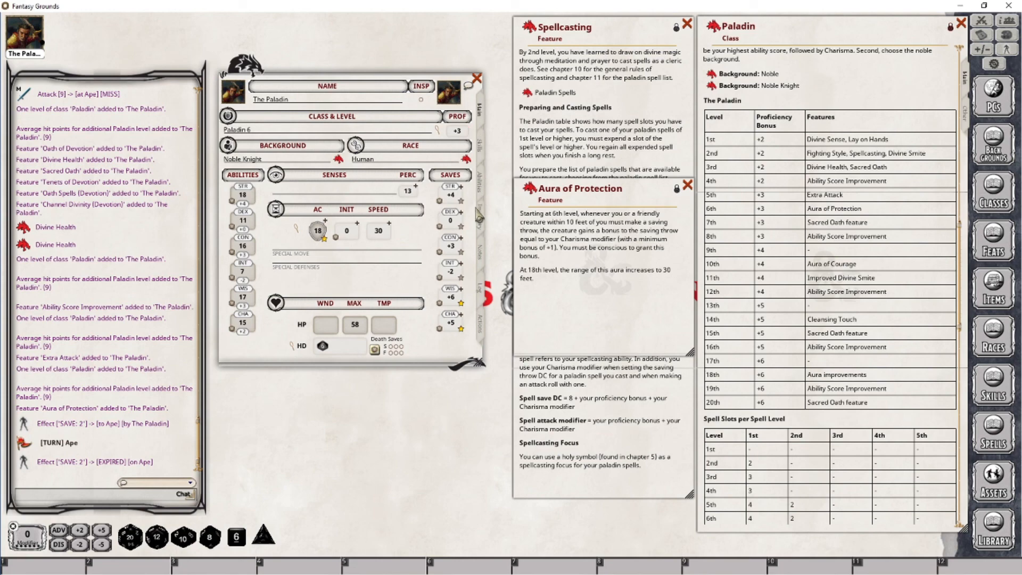
pyautogui.click(481, 323)
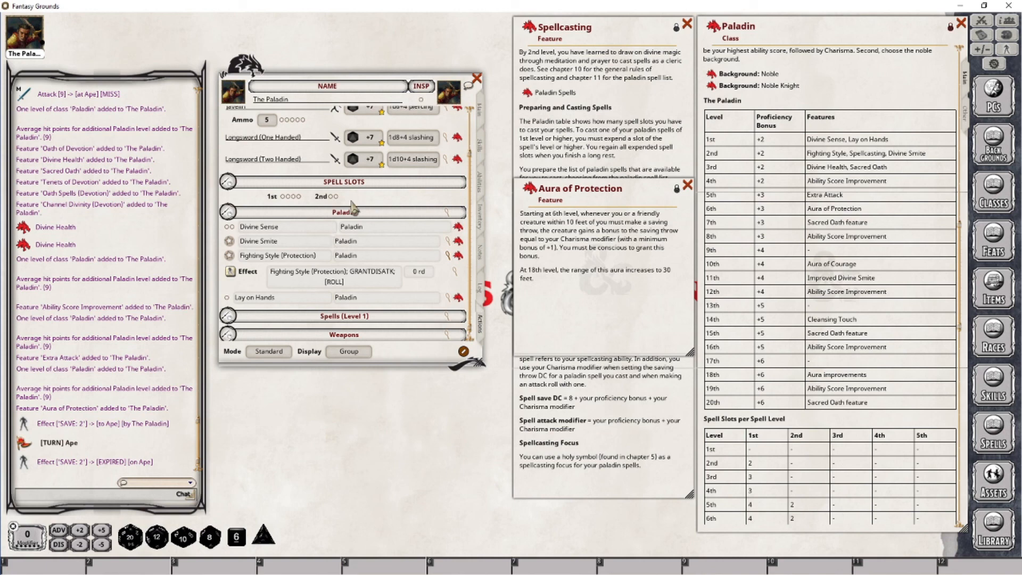
# Add Aura of Protection to the character's actions as a power and assign it to the Paladin group.
pyautogui.moveTo(530, 192); pyautogui.dragTo(431, 233)
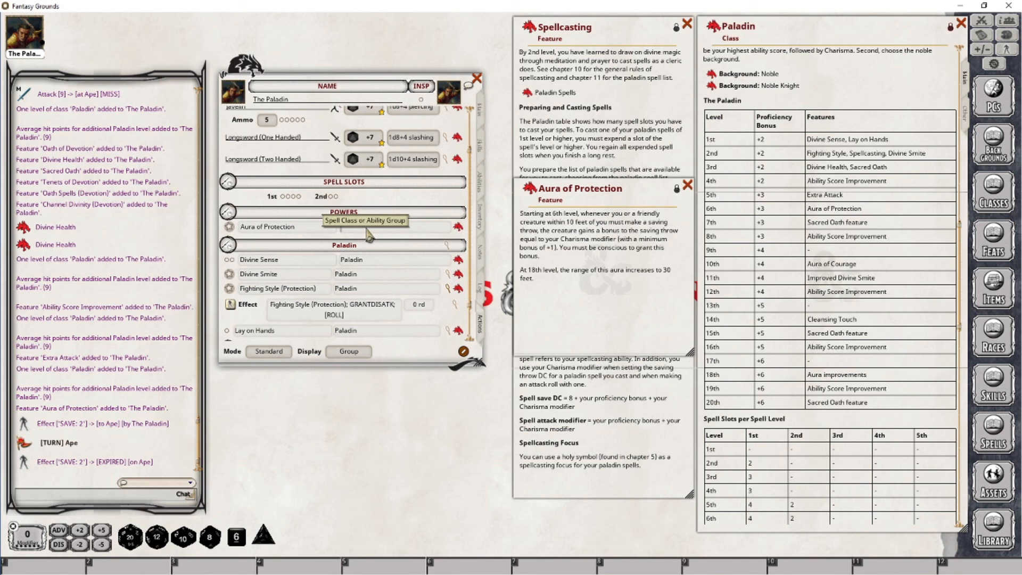
pyautogui.press('shift')
pyautogui.write('ladin')
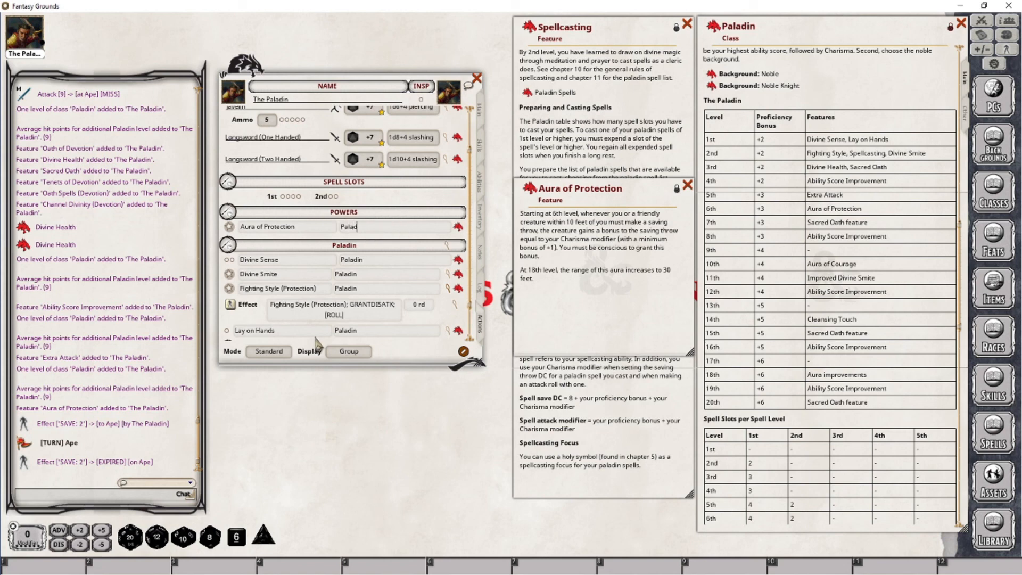
pyautogui.press('Return')
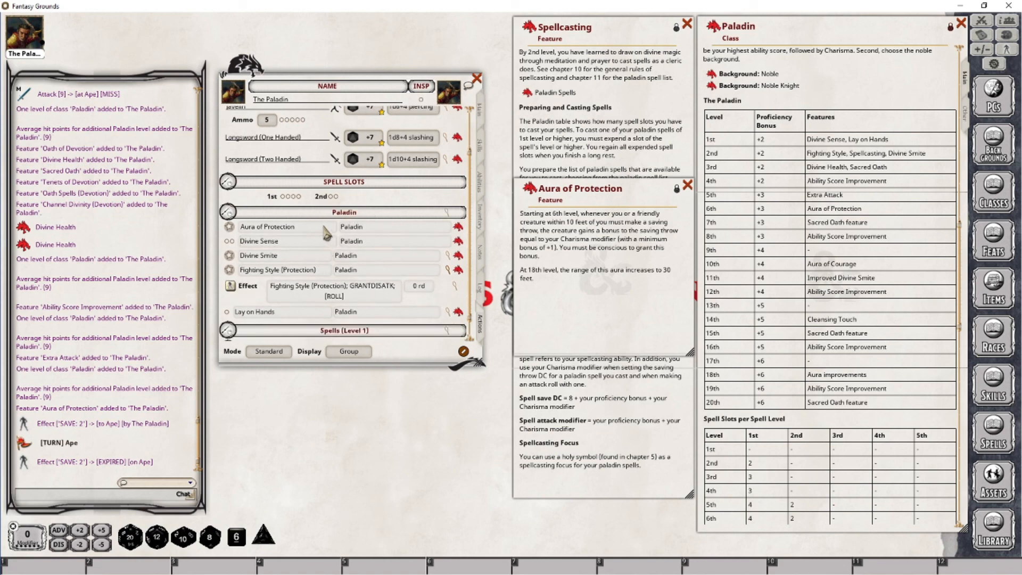
# Add an effect to the Aura of Protection power with the description "Aura of Protection; SAVE: [CHA]".
pyautogui.rightClick(327, 234)
pyautogui.click(358, 269)
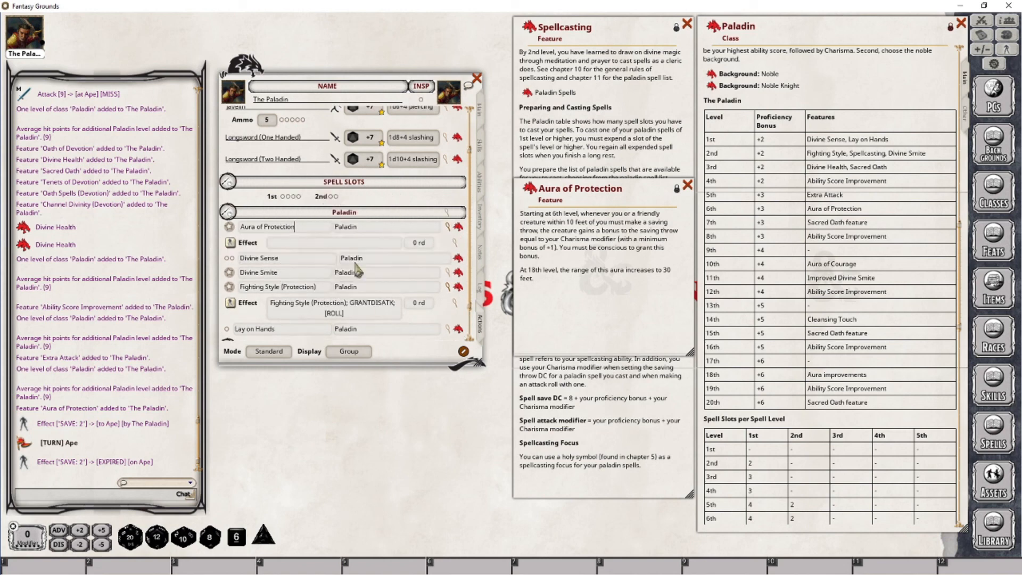
pyautogui.click(456, 243)
pyautogui.moveTo(504, 247); pyautogui.dragTo(410, 367)
pyautogui.click(384, 408)
pyautogui.write('Au')
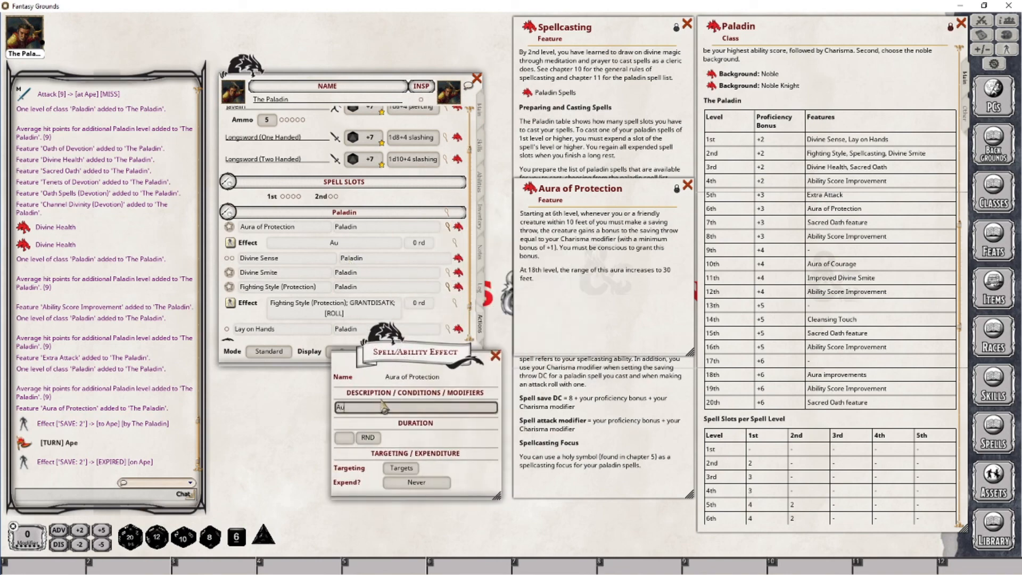
pyautogui.write('ra of Protection; SAVE: [CHA')
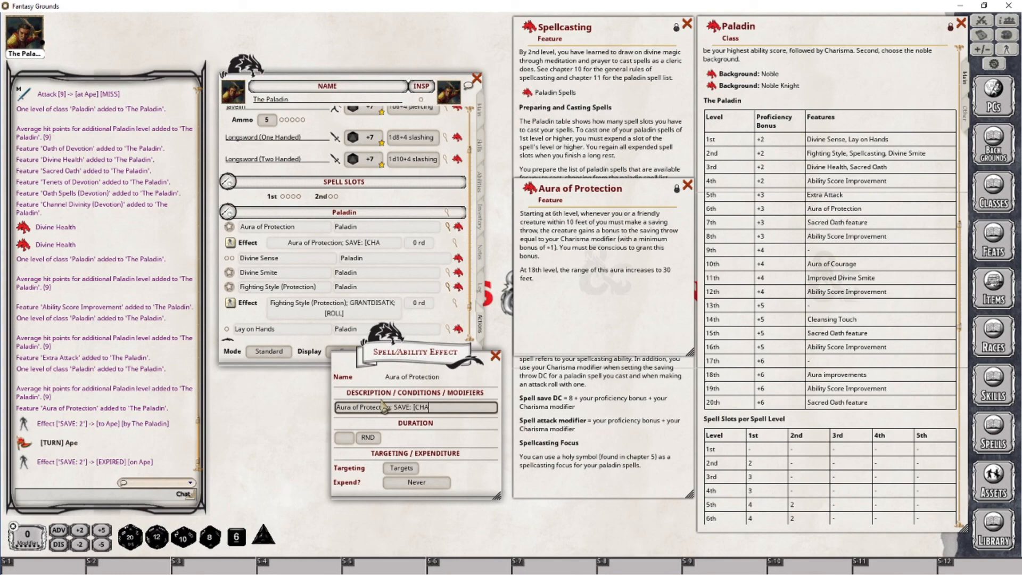
pyautogui.write(']')
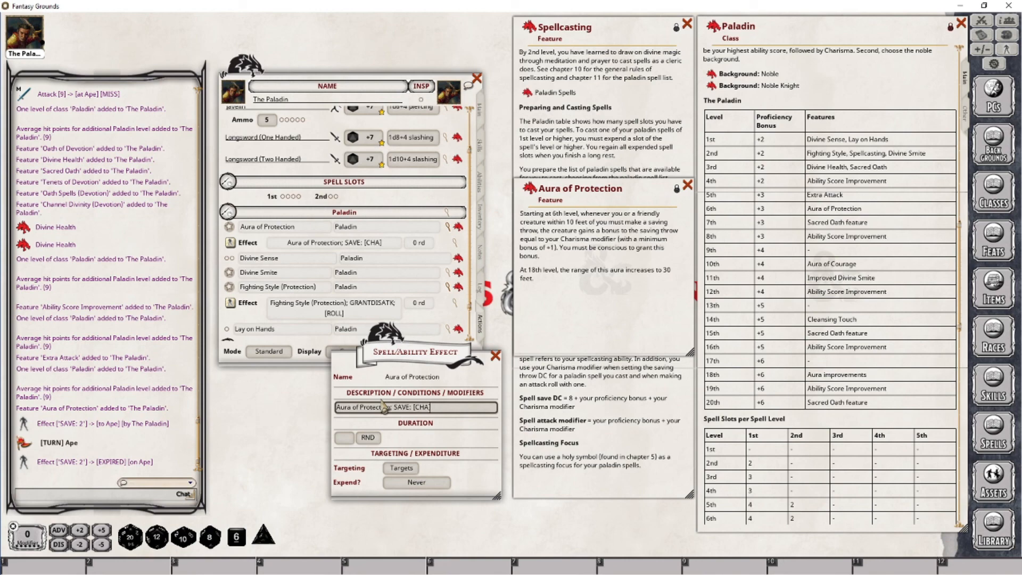
# Set the Aura of Protection effect to expend on next roll and close the effect details.
pyautogui.click(413, 484)
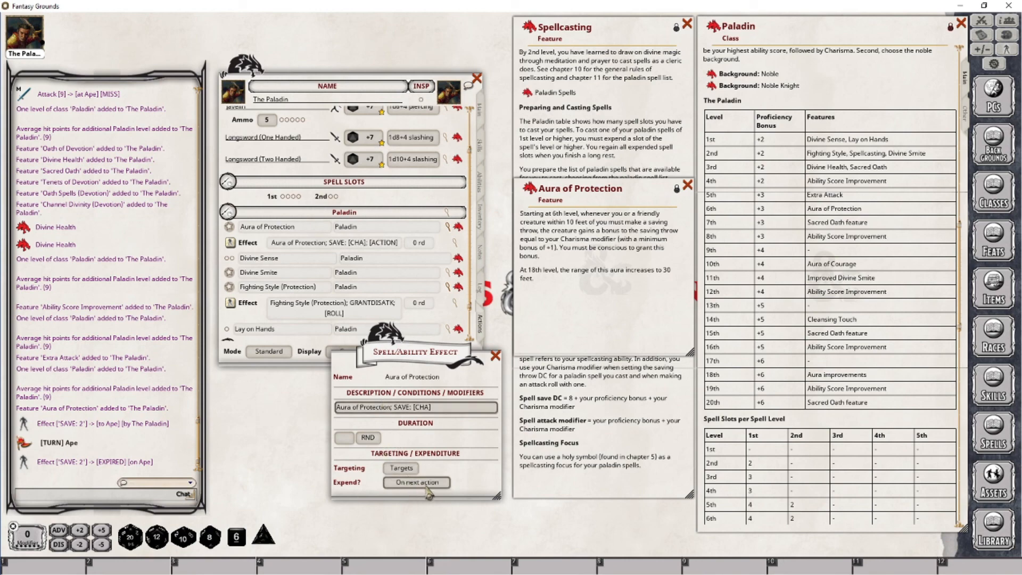
pyautogui.click(426, 487)
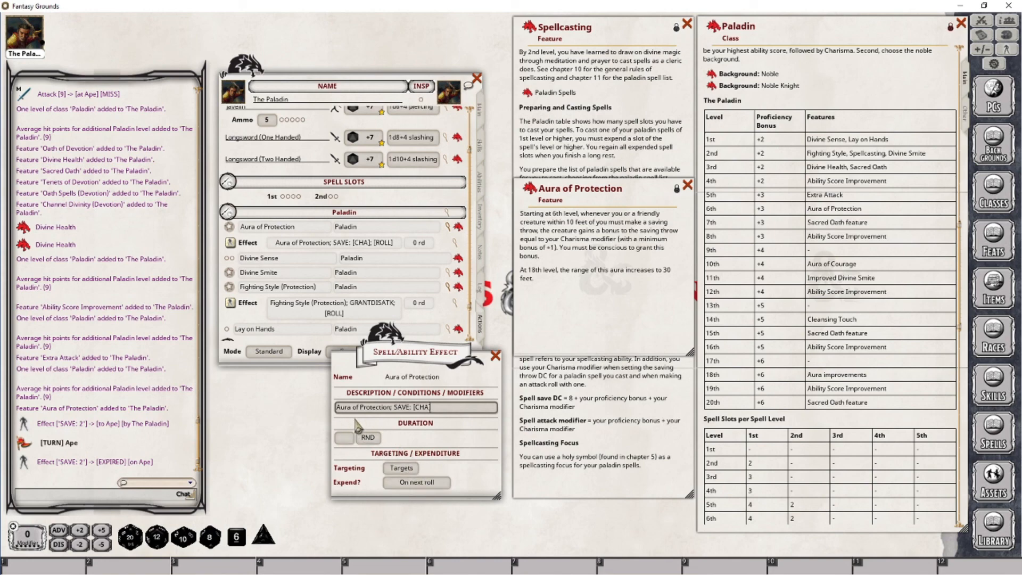
pyautogui.click(344, 437)
pyautogui.click(496, 357)
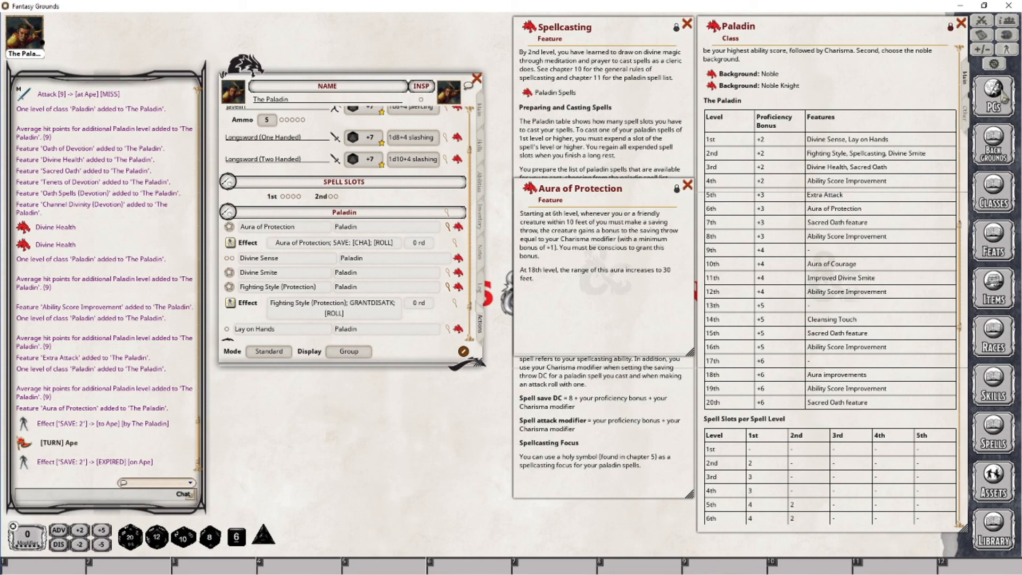
# Apply the Aura of Protection effect to the Ape in the Combat Tracker, then close the tracker and the feature description.
pyautogui.click(982, 22)
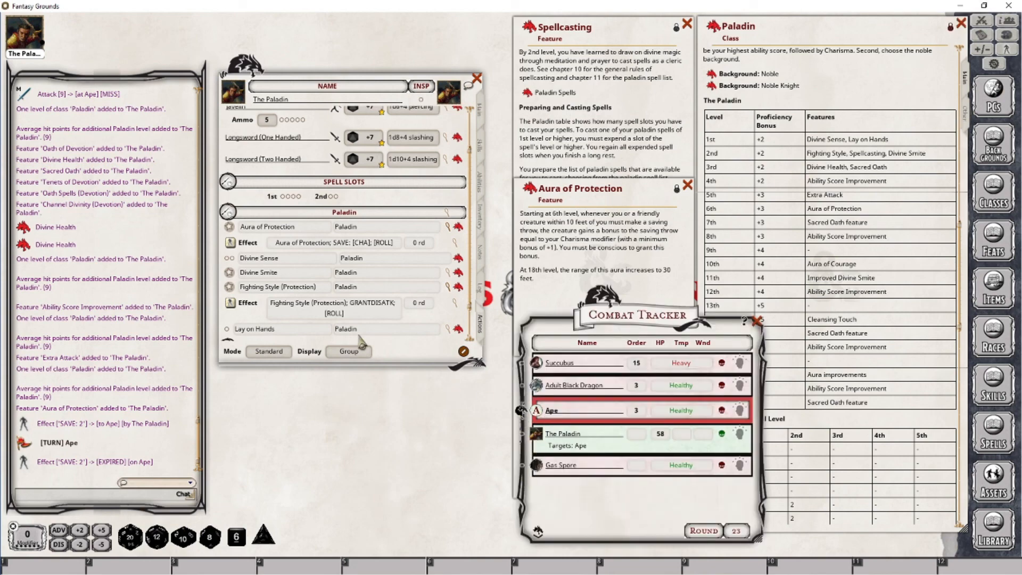
pyautogui.moveTo(231, 244); pyautogui.dragTo(547, 409)
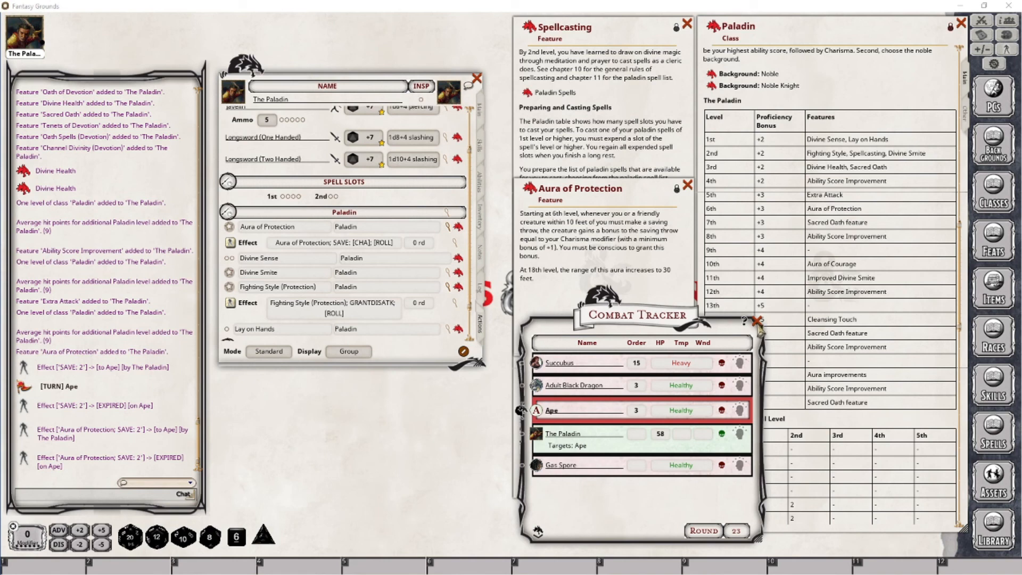
pyautogui.click(757, 324)
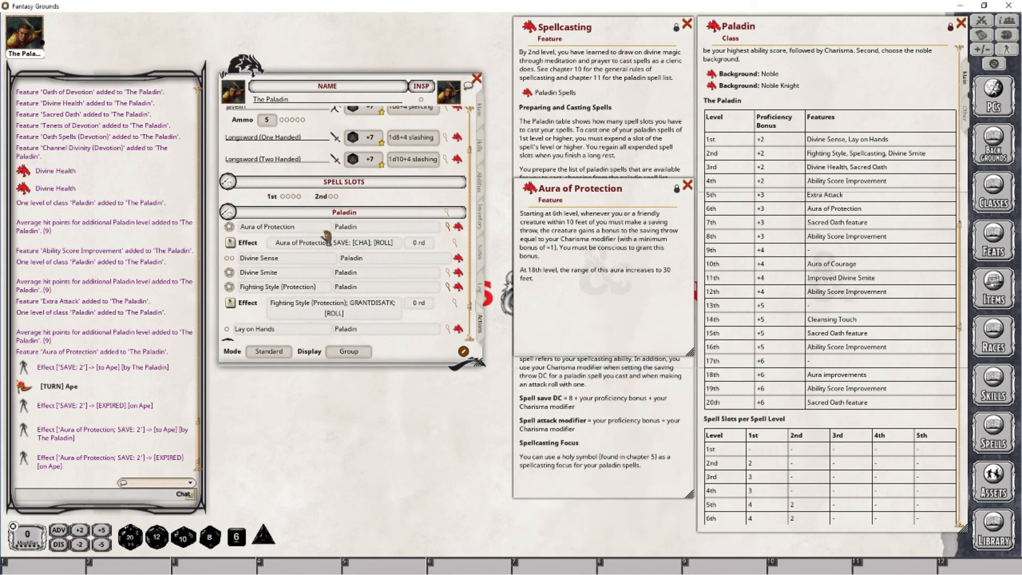
pyautogui.click(687, 185)
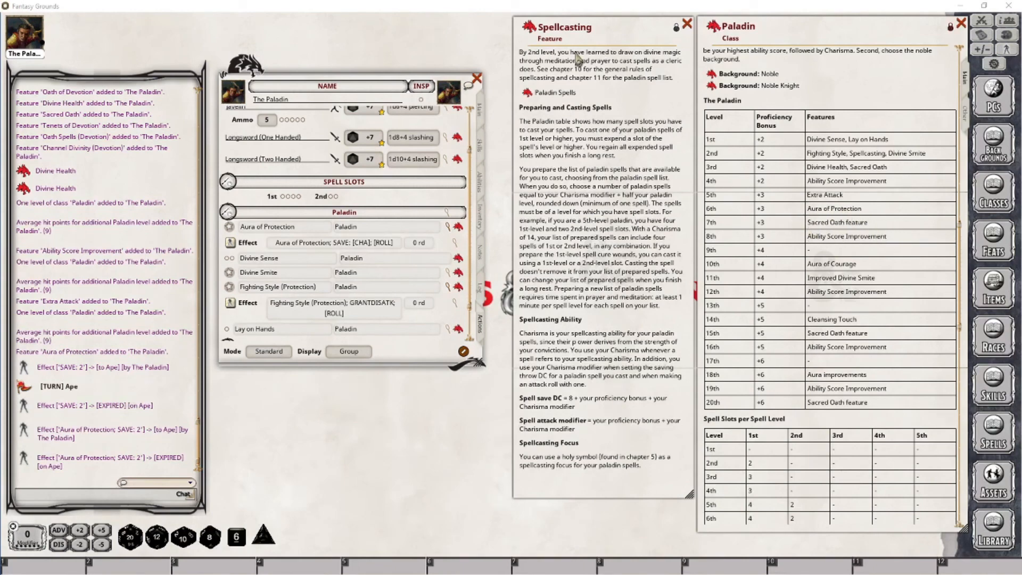
# Add the seventh and eighth Paladin levels to the character from the class record.
pyautogui.click(479, 110)
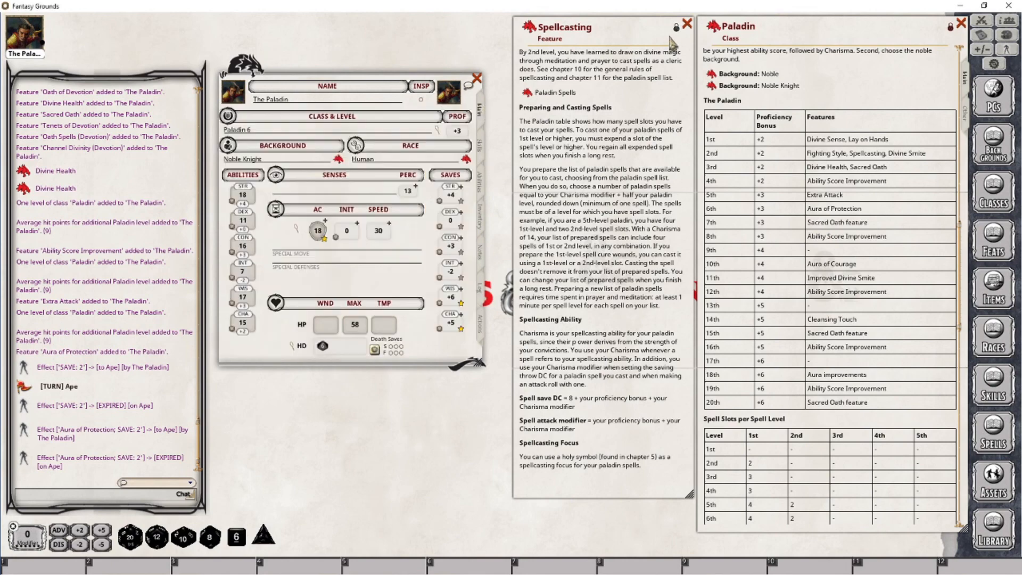
pyautogui.click(251, 131)
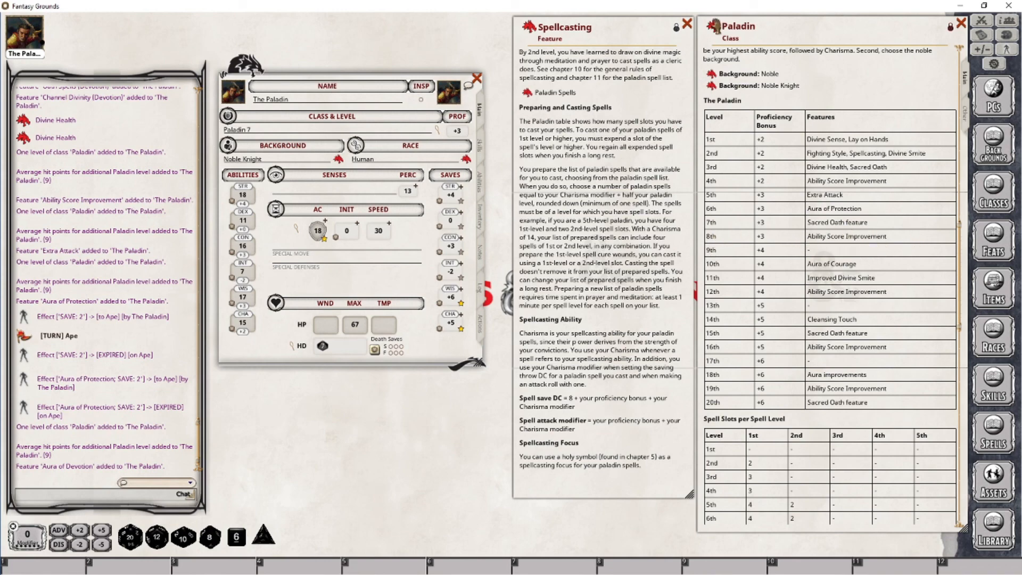
pyautogui.moveTo(714, 26); pyautogui.dragTo(245, 133)
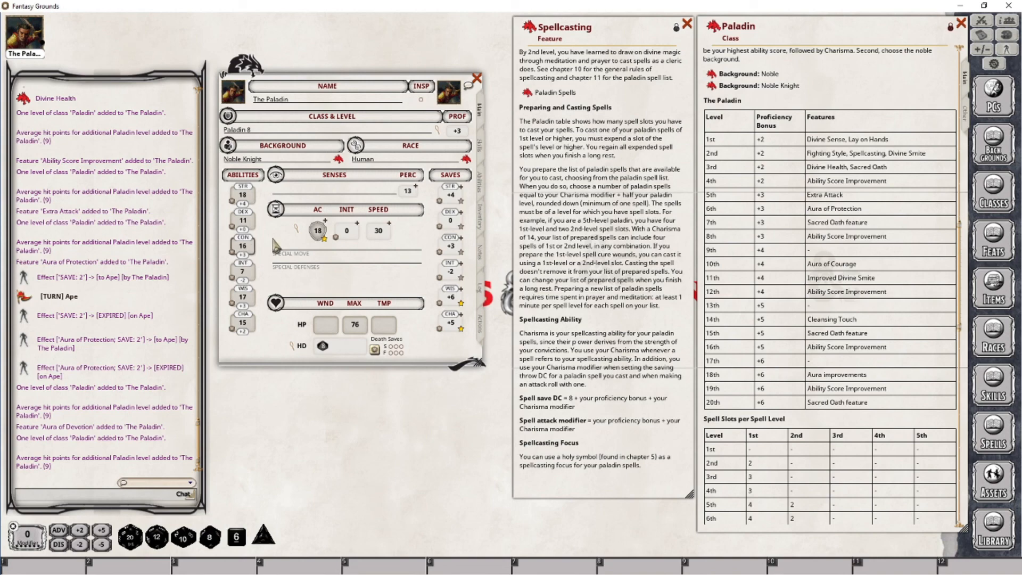
# Raise the character's Constitution score to 18 and set the maximum hit points to 84.
pyautogui.scroll(2, 273, 244)
pyautogui.doubleClick(355, 326)
pyautogui.write('84')
# Add a ninth Paladin level to the character and check the spell slots among the actions.
pyautogui.moveTo(261, 130); pyautogui.dragTo(261, 131)
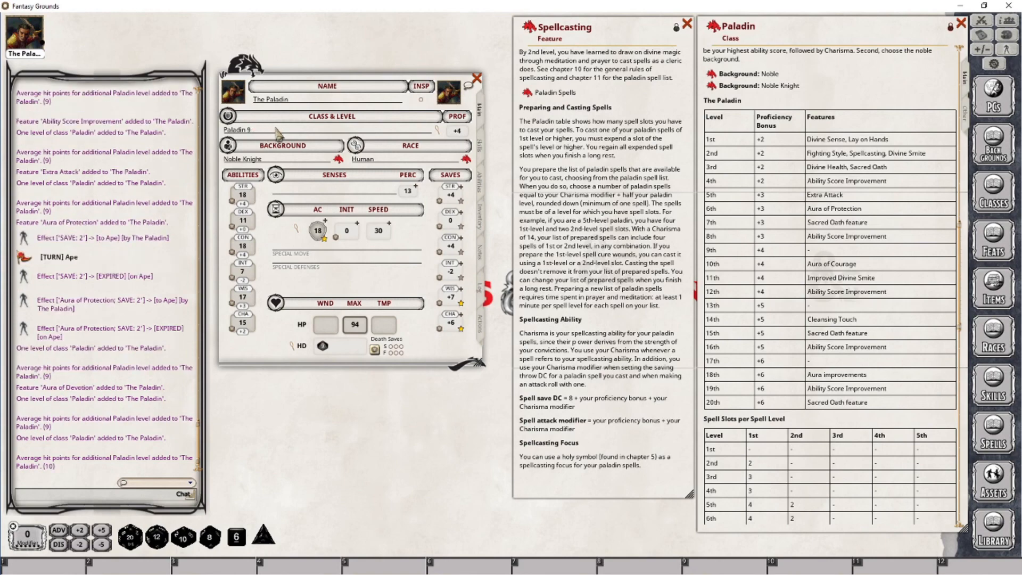
pyautogui.click(481, 324)
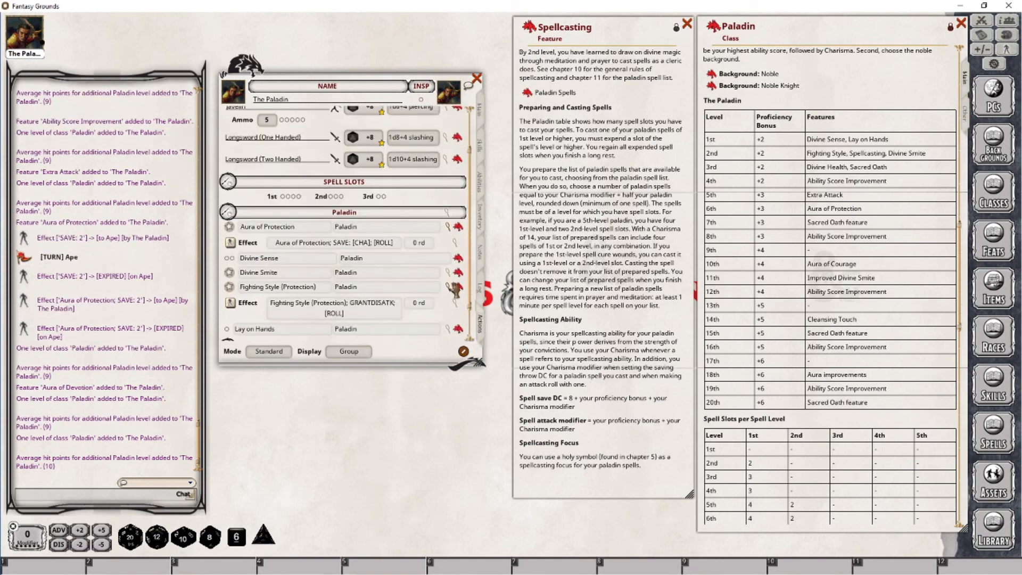
pyautogui.click(482, 111)
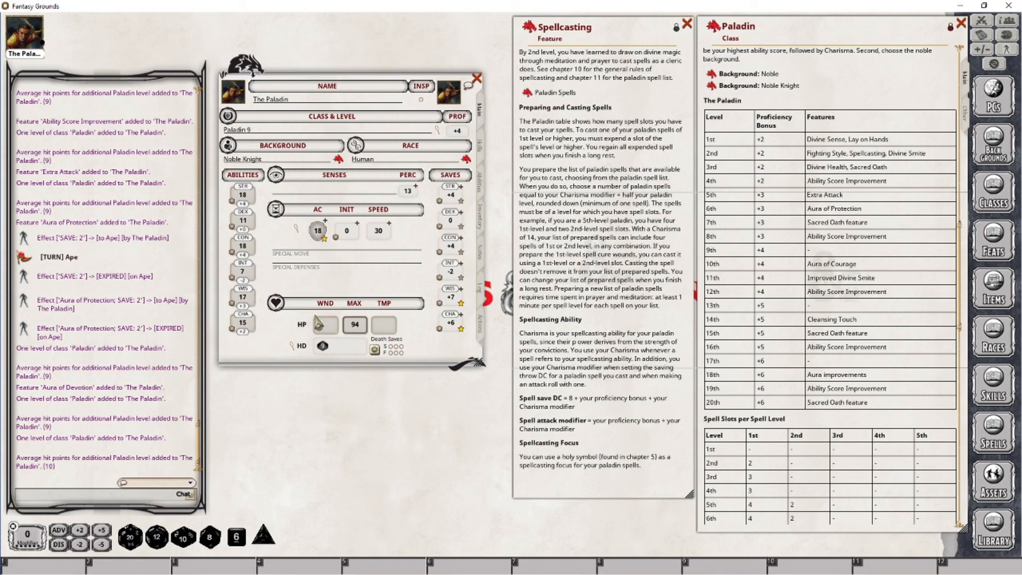
pyautogui.click(482, 336)
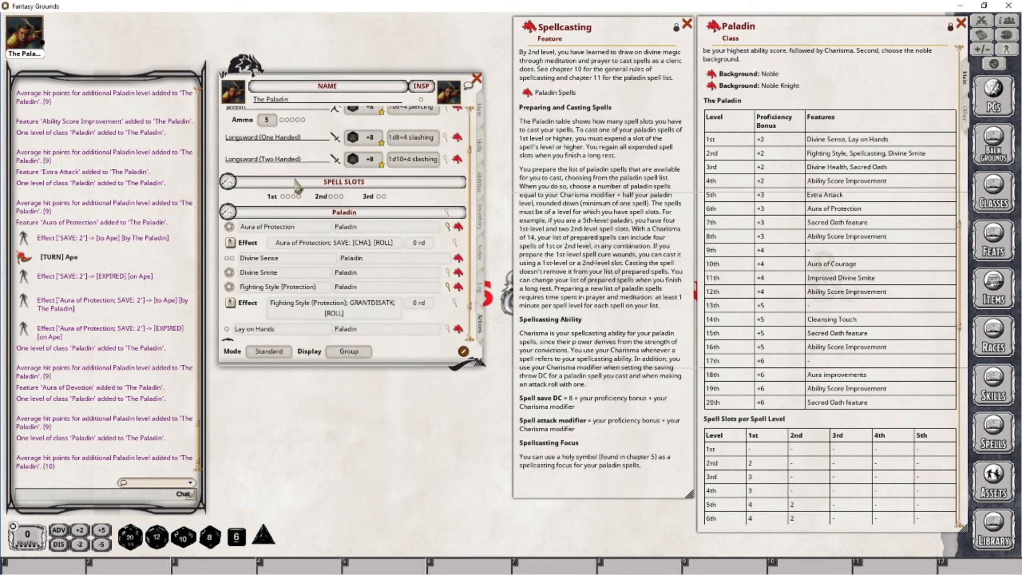
# Collapse the Paladin power group and expand the Spells (Level 1) group in the actions.
pyautogui.scroll(-2, 416, 272)
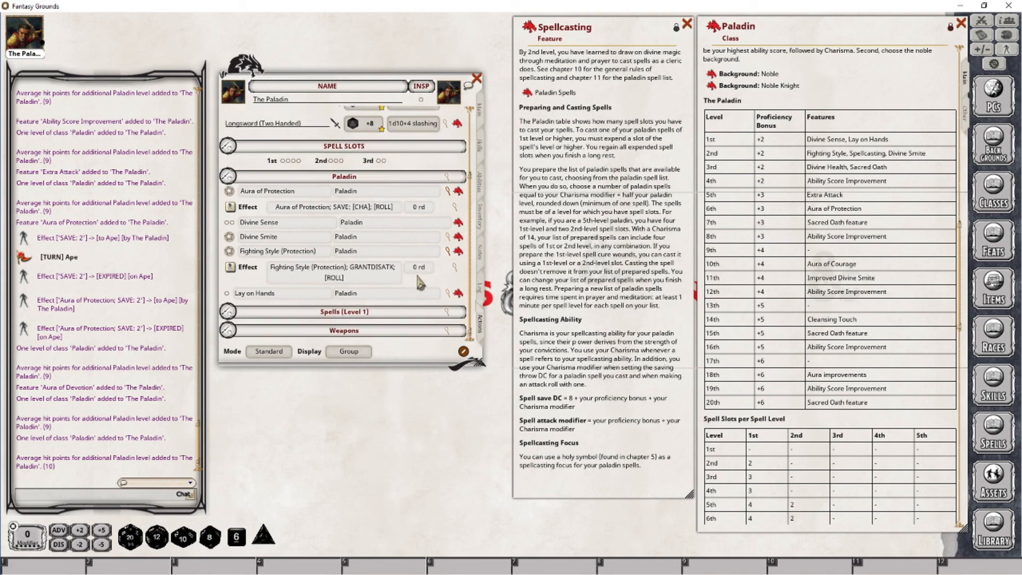
pyautogui.click(228, 176)
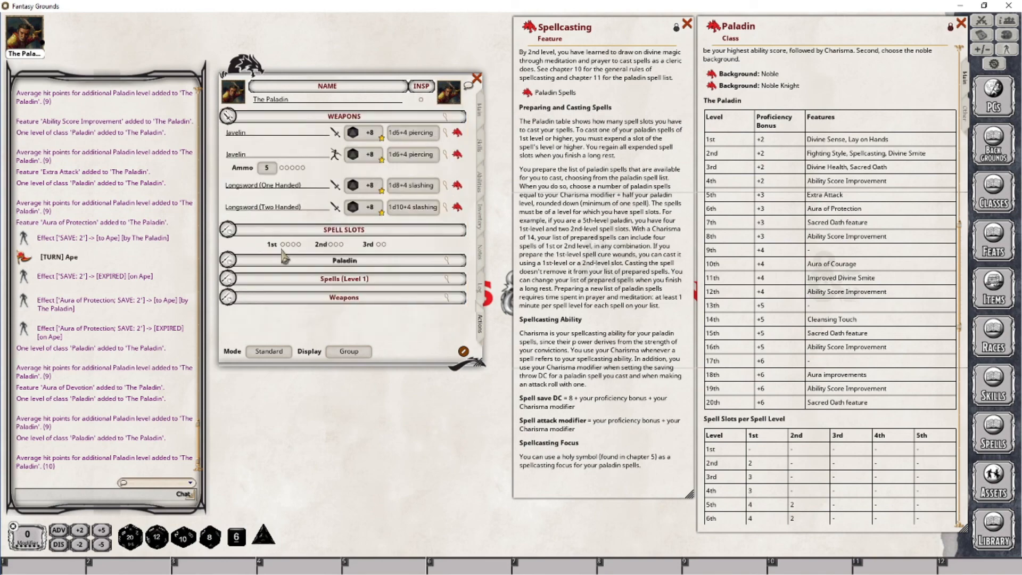
pyautogui.click(228, 286)
pyautogui.scroll(-3, 343, 254)
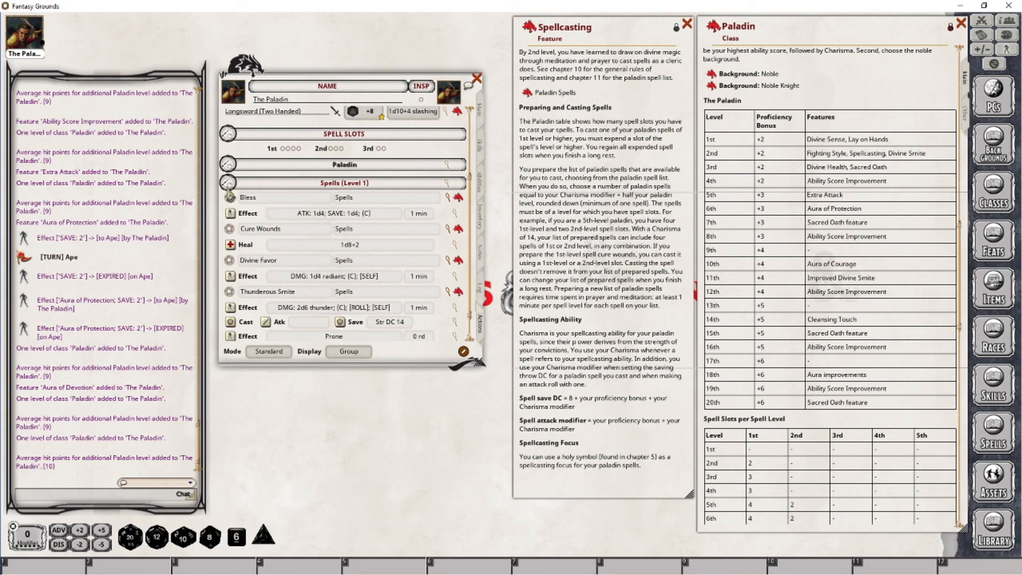
# Open the Paladin Spells list, collapse its level 1 spells, and add the level 2 spell Aid to the character's actions.
pyautogui.click(527, 94)
pyautogui.click(533, 235)
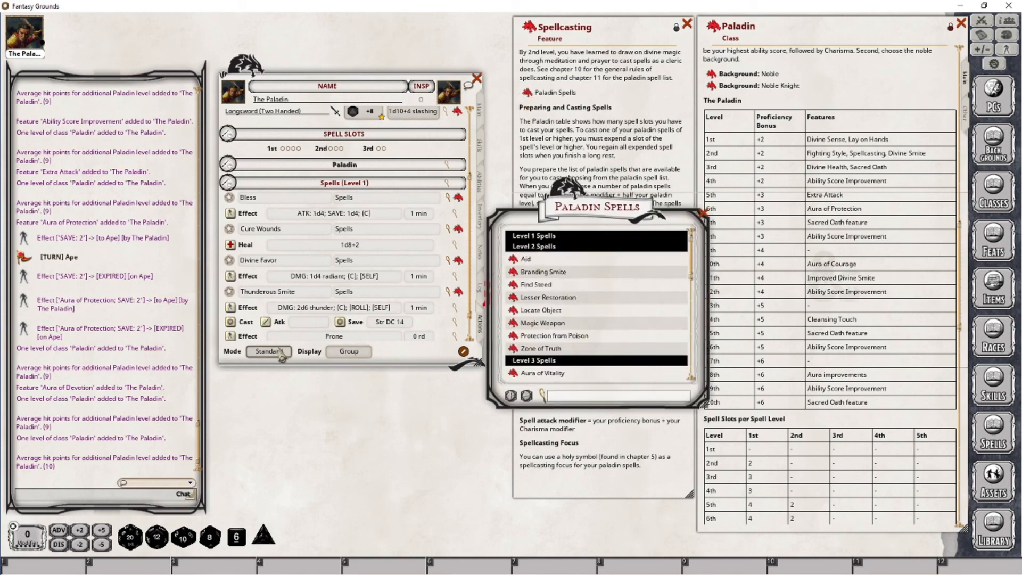
pyautogui.scroll(-1, 368, 268)
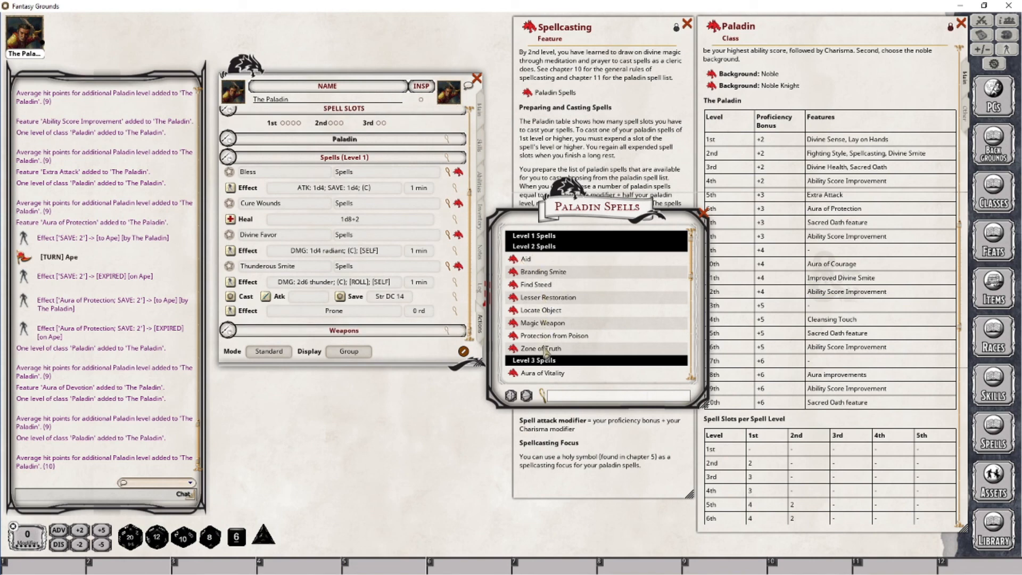
pyautogui.scroll(-3, 560, 331)
pyautogui.scroll(-4, 560, 331)
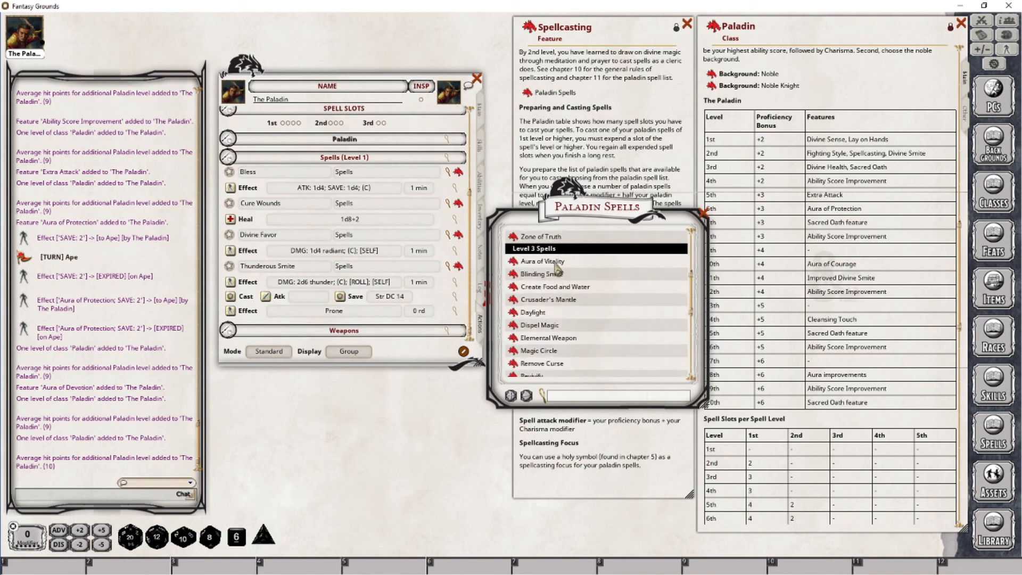
pyautogui.scroll(-1, 554, 358)
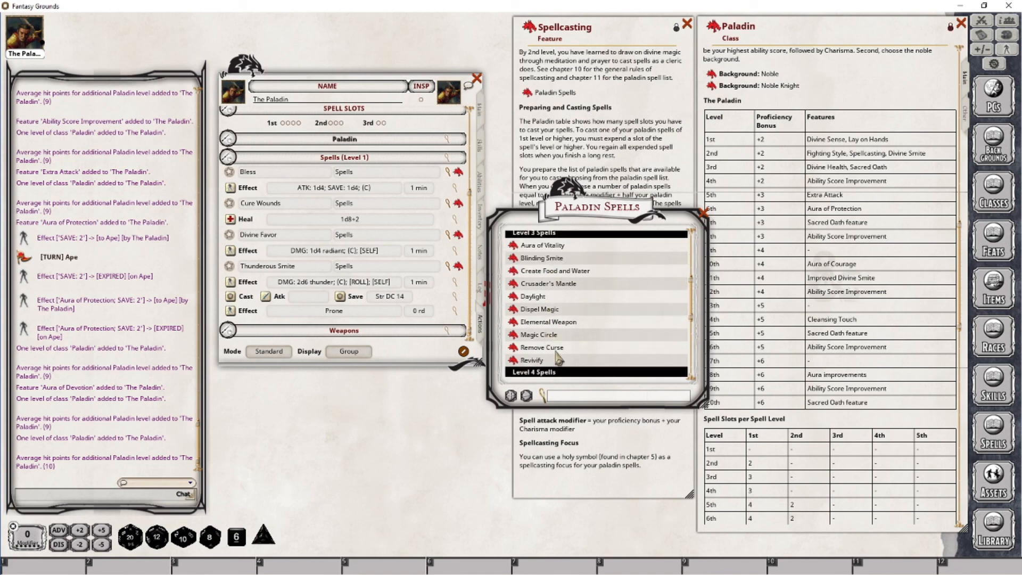
pyautogui.scroll(8, 560, 358)
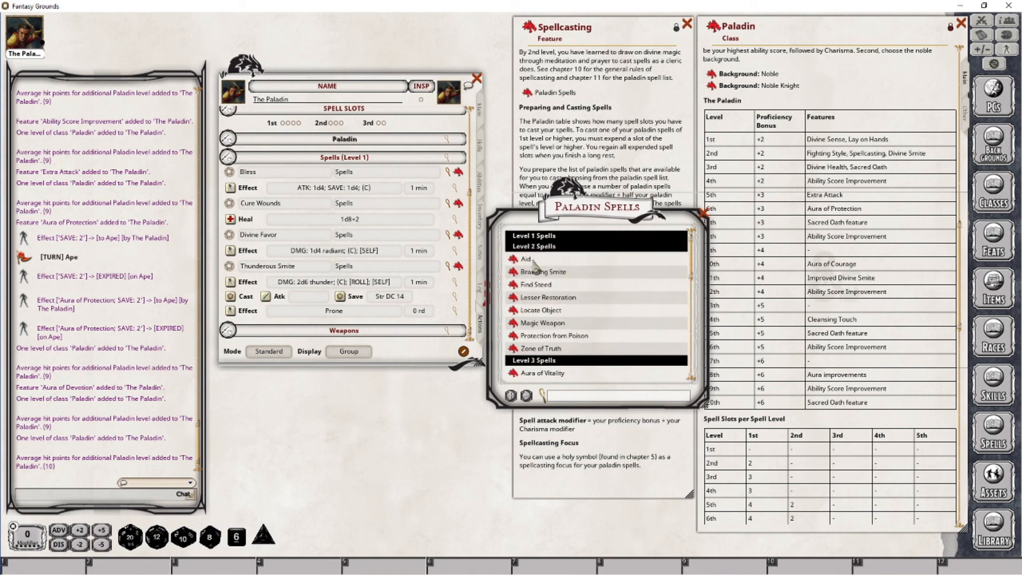
pyautogui.moveTo(525, 261); pyautogui.dragTo(331, 264)
# Open the level 3 spell Revivify from the Paladin Spells list and read its description.
pyautogui.scroll(-8, 516, 293)
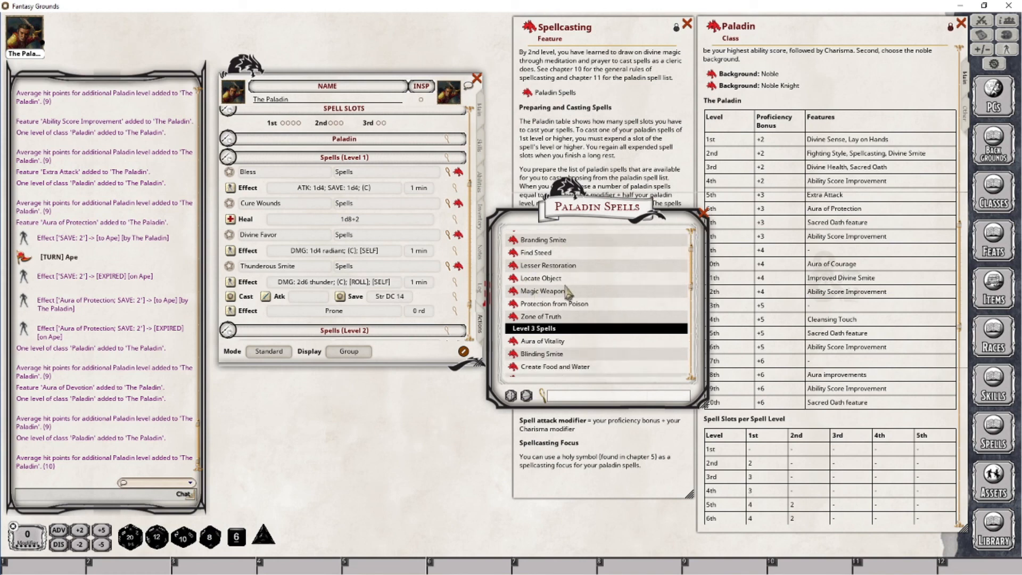
pyautogui.scroll(-2, 563, 298)
pyautogui.click(512, 327)
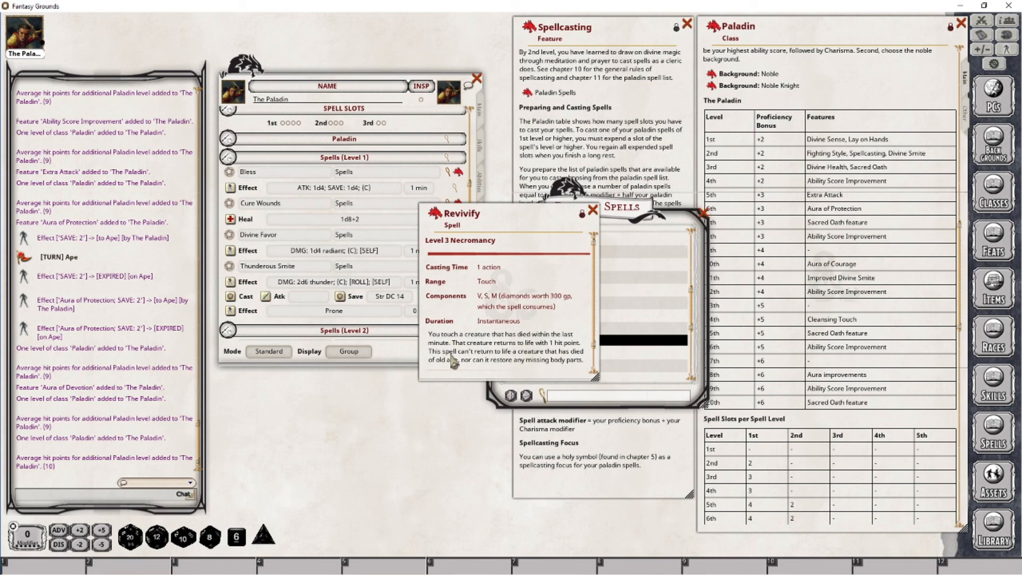
pyautogui.scroll(-1, 454, 362)
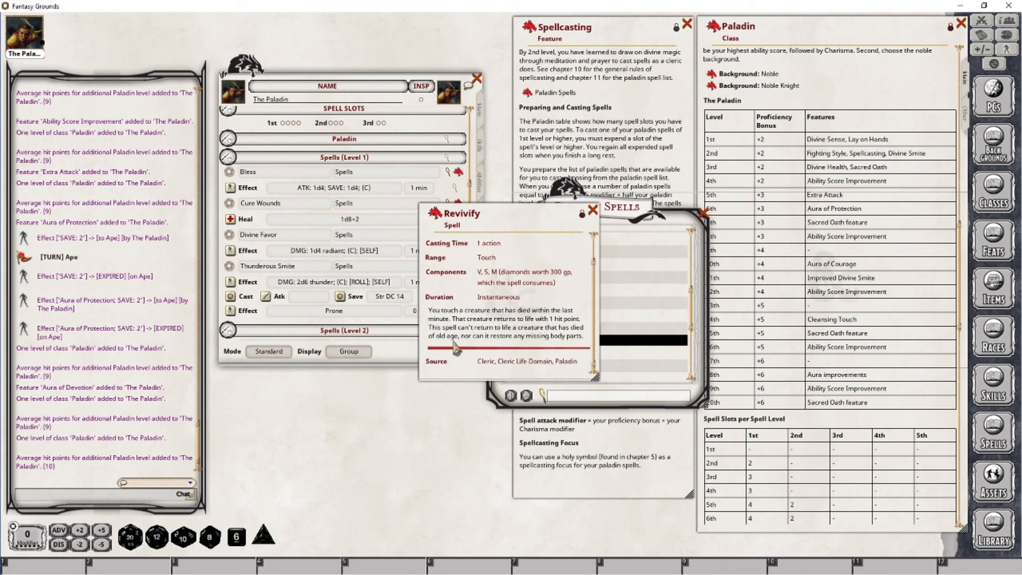
# Close the Revivify description and the Paladin Spells list, and collapse the Spells (Level 1) group in the actions.
pyautogui.click(593, 210)
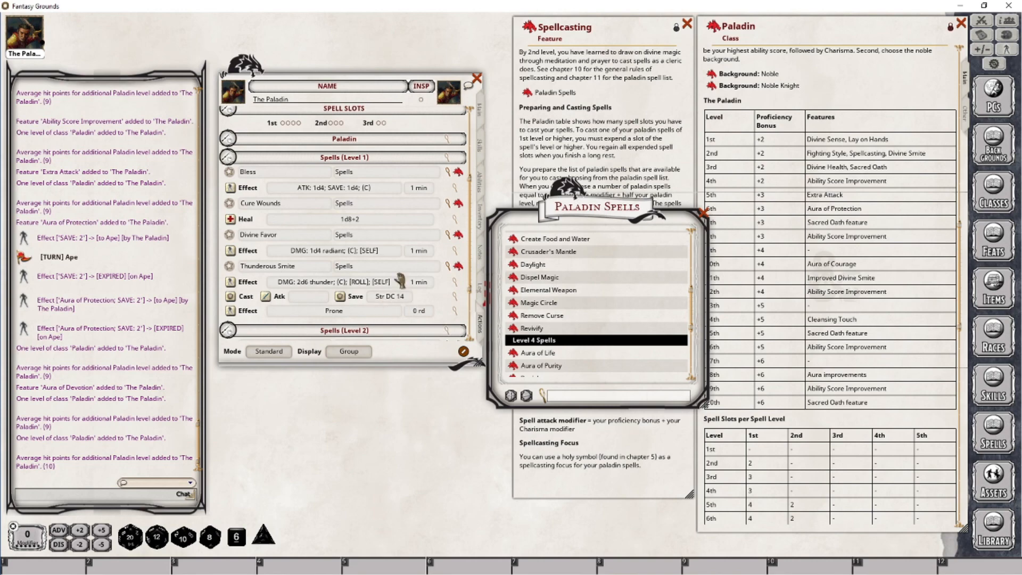
pyautogui.scroll(-3, 401, 281)
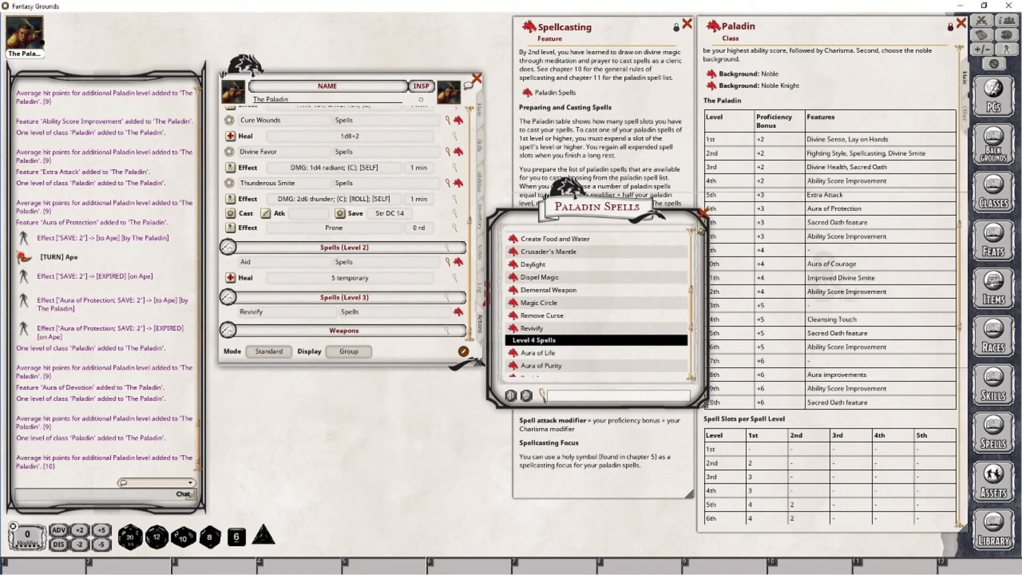
pyautogui.click(703, 213)
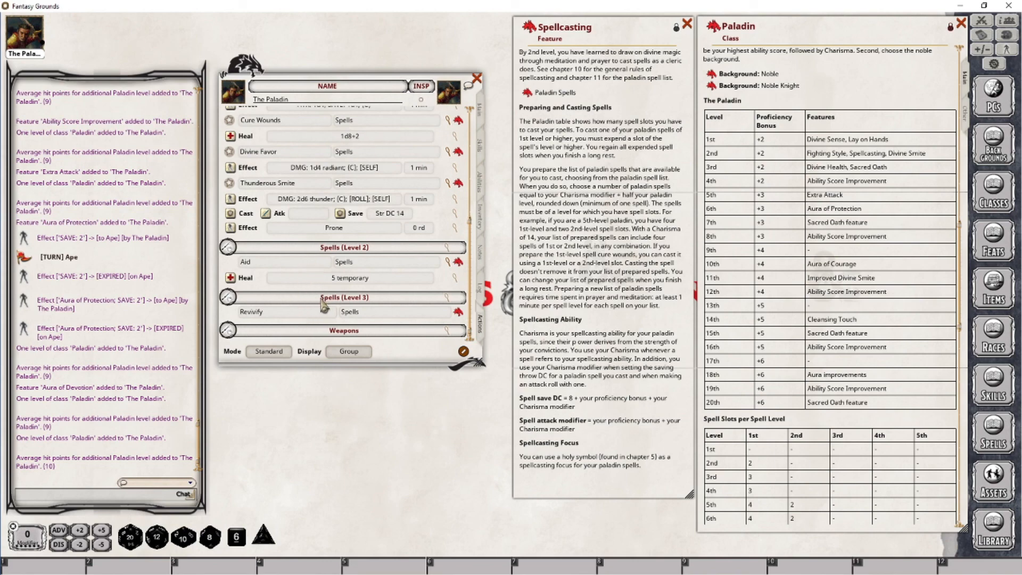
pyautogui.scroll(5, 322, 300)
pyautogui.click(227, 152)
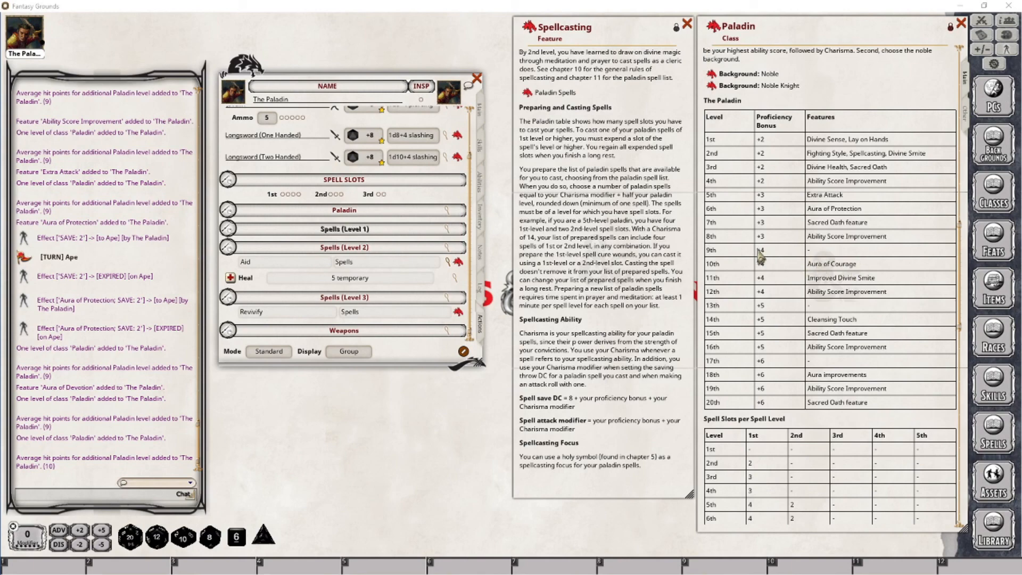
# Add a tenth Paladin level to the character and check the weapons and spell slots among the actions.
pyautogui.click(480, 111)
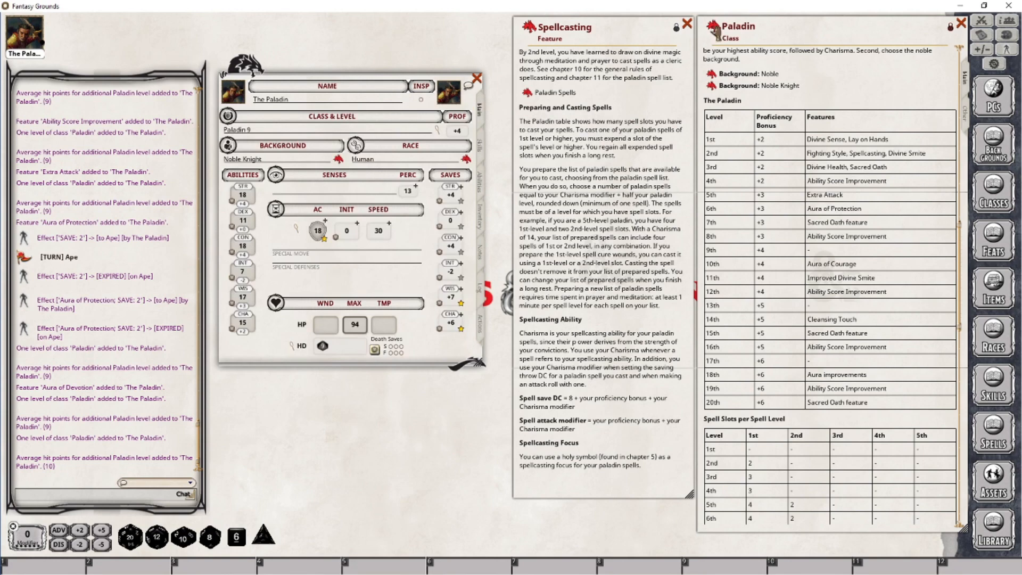
pyautogui.moveTo(712, 29); pyautogui.dragTo(254, 131)
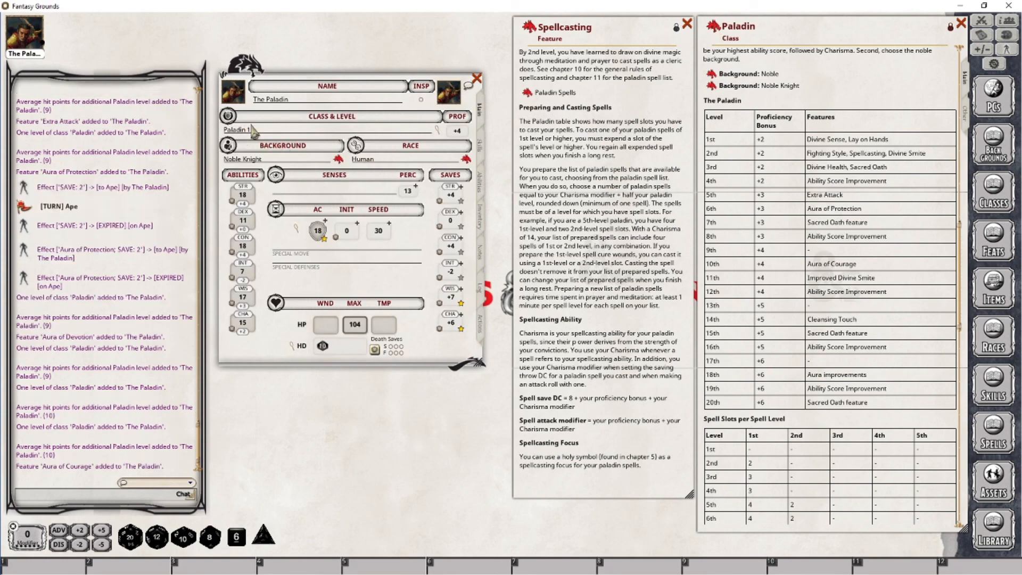
pyautogui.click(480, 147)
pyautogui.click(483, 329)
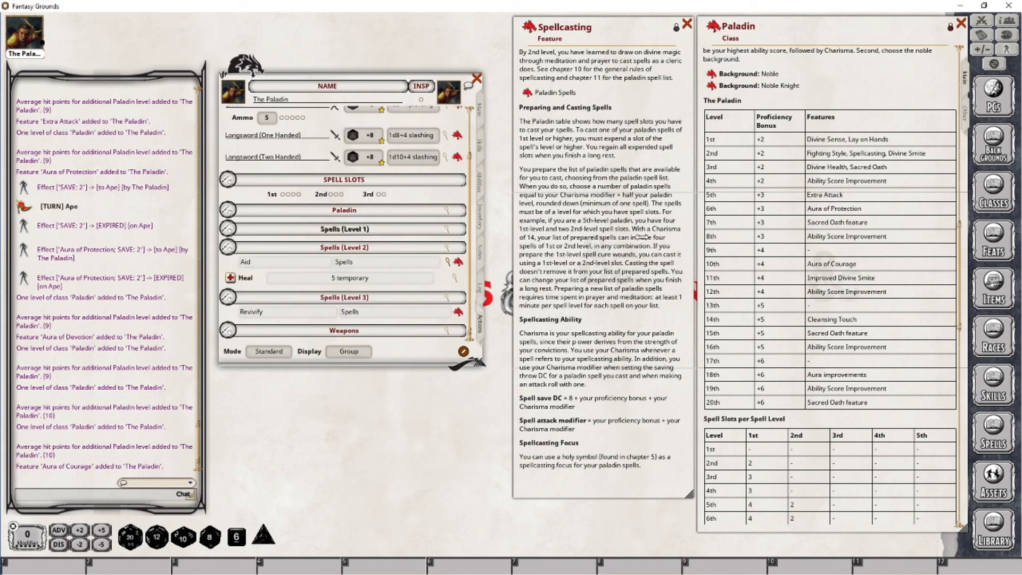
pyautogui.scroll(3, 366, 135)
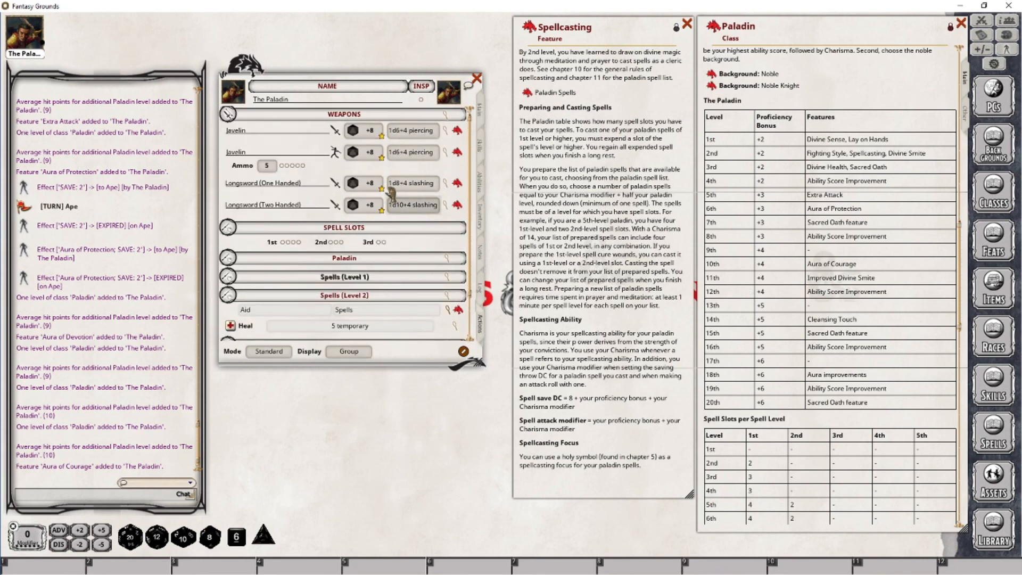
pyautogui.scroll(-3, 410, 176)
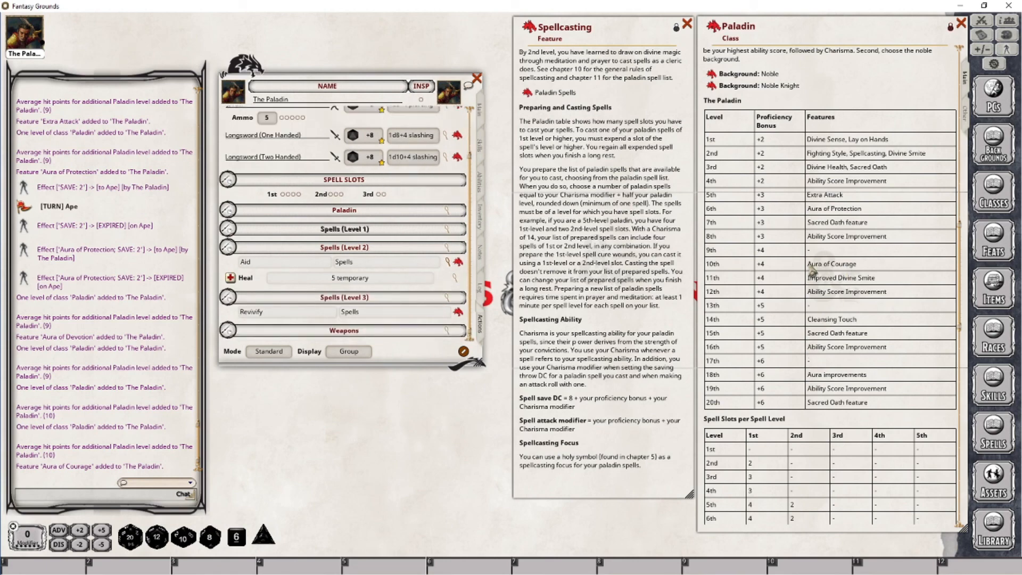
# Open the Aura of Courage feature from the character's features and read its description beside the sheet.
pyautogui.click(480, 182)
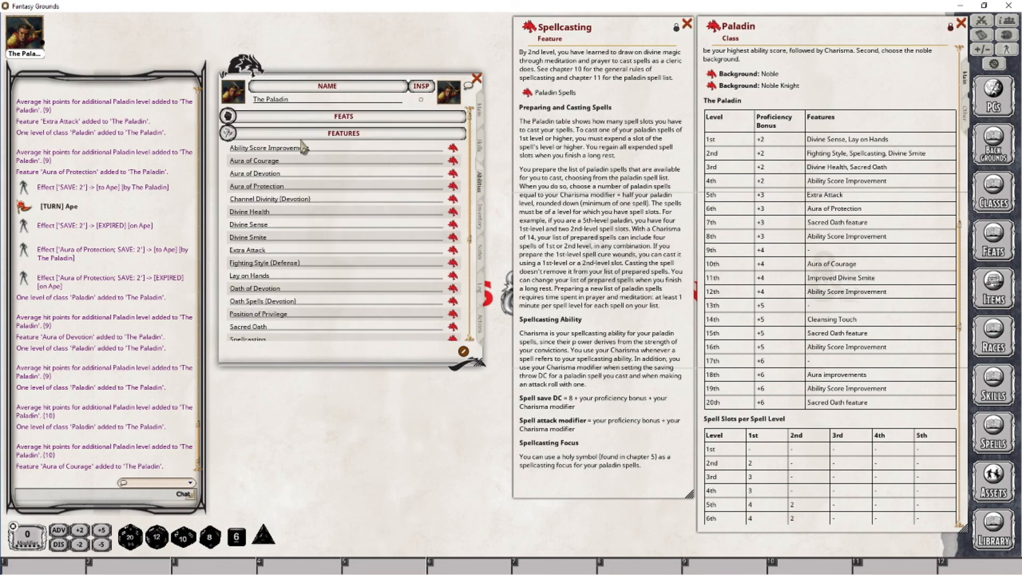
pyautogui.click(453, 160)
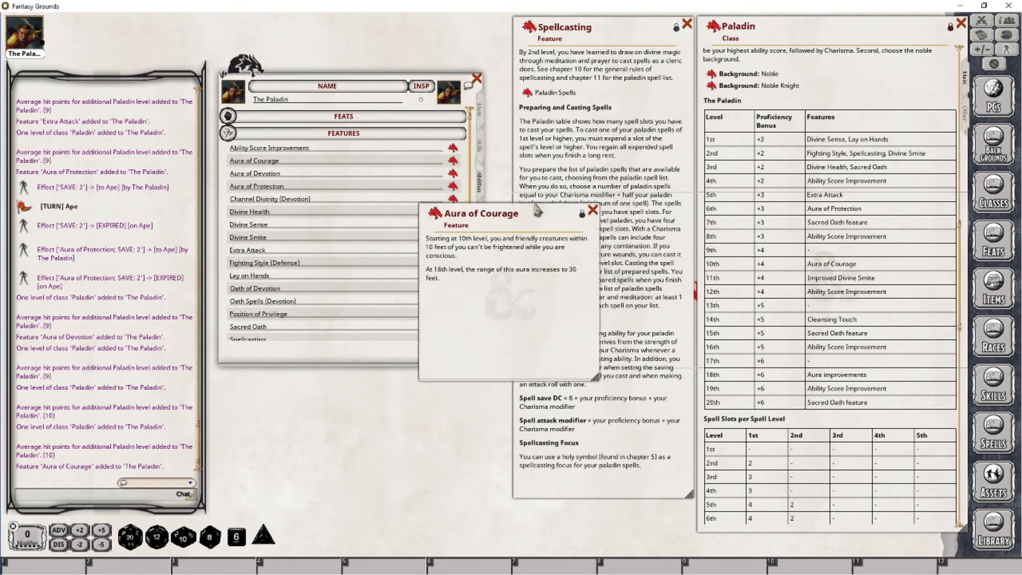
pyautogui.moveTo(537, 210); pyautogui.dragTo(634, 202)
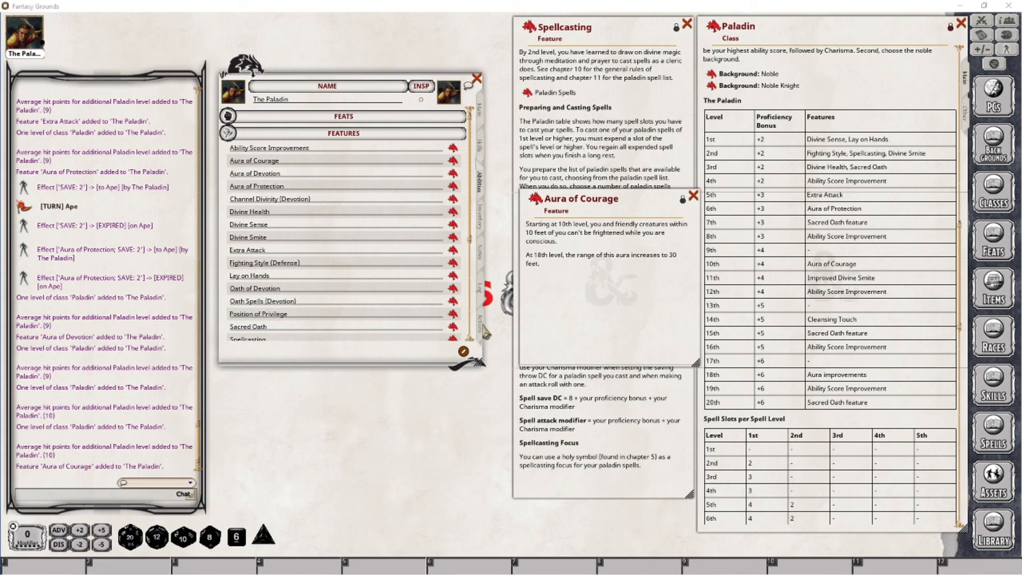
# Add Aura of Courage to the character's actions, assign it to the Paladin group, and expand that group.
pyautogui.click(481, 323)
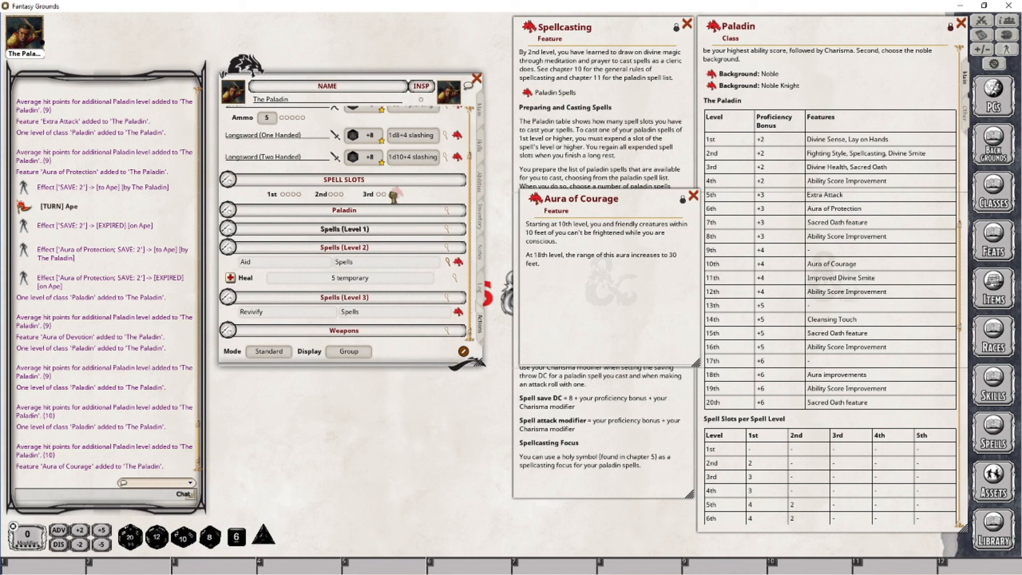
pyautogui.moveTo(420, 277); pyautogui.dragTo(394, 282)
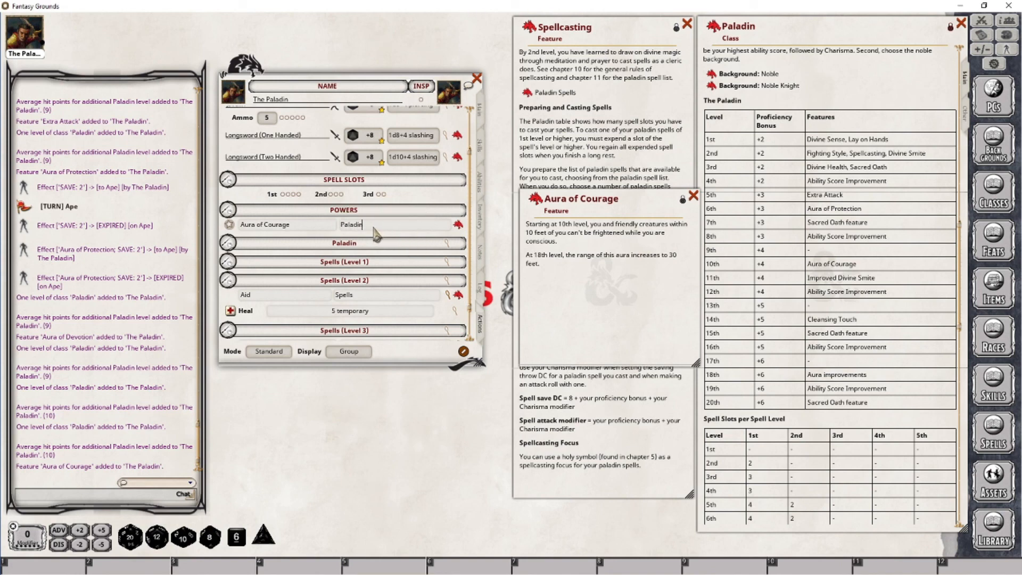
pyautogui.press('Return')
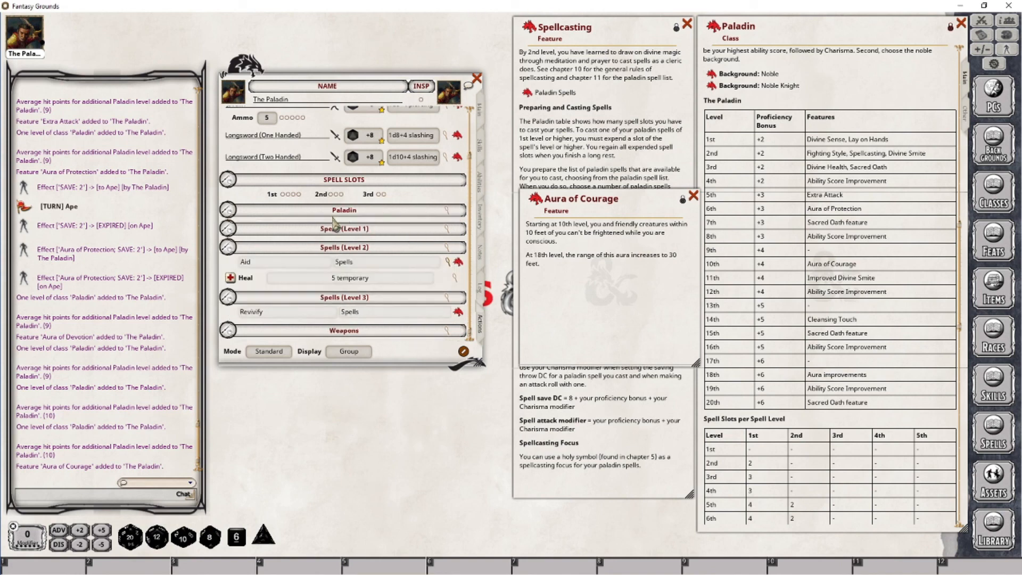
pyautogui.scroll(1, 230, 250)
pyautogui.click(229, 248)
pyautogui.scroll(-2, 372, 234)
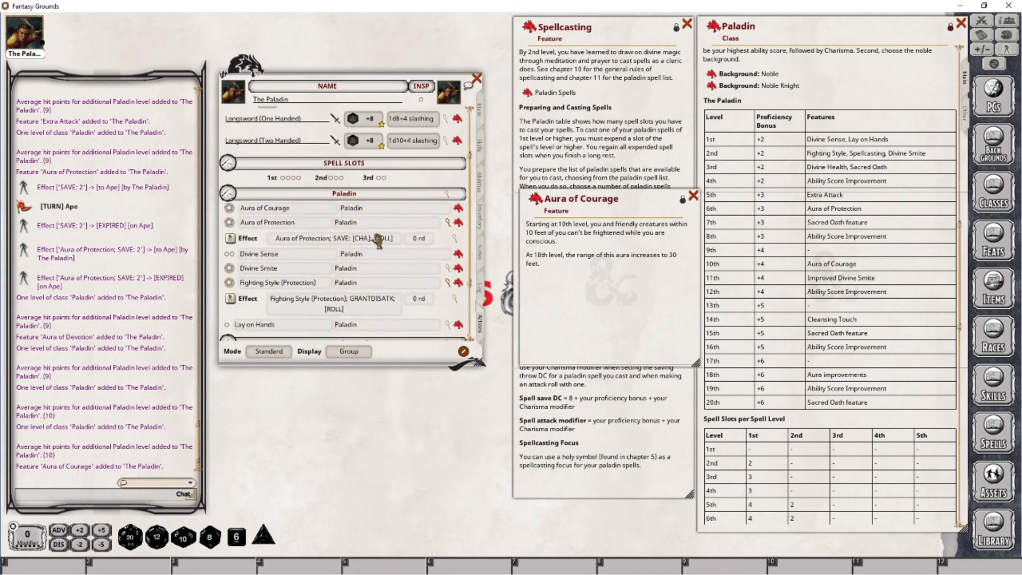
# Add the effect "Aura of Courage; IMMUNE: frightened" to the Aura of Courage power and close the feature description.
pyautogui.rightClick(416, 208)
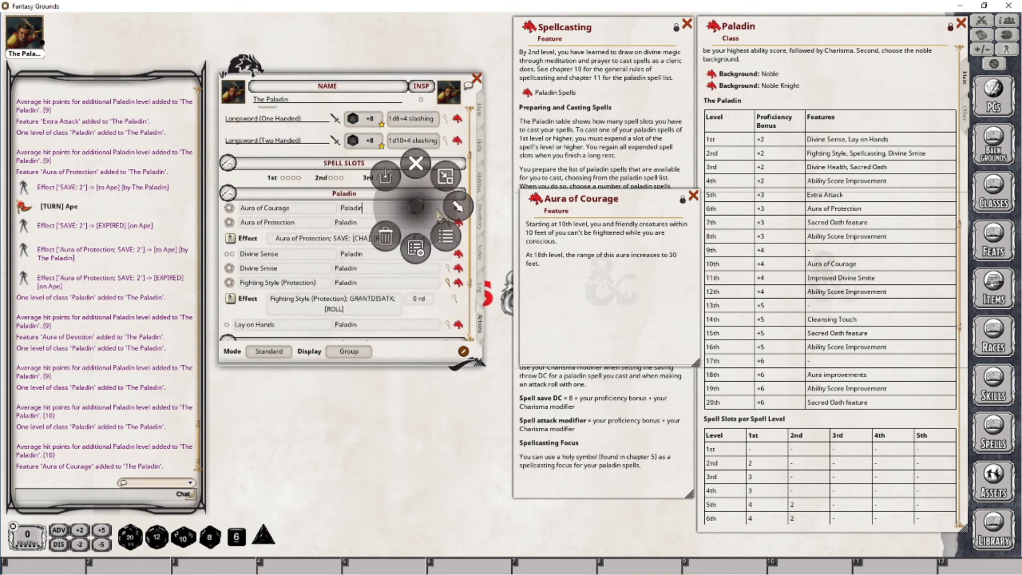
pyautogui.click(415, 248)
pyautogui.click(418, 227)
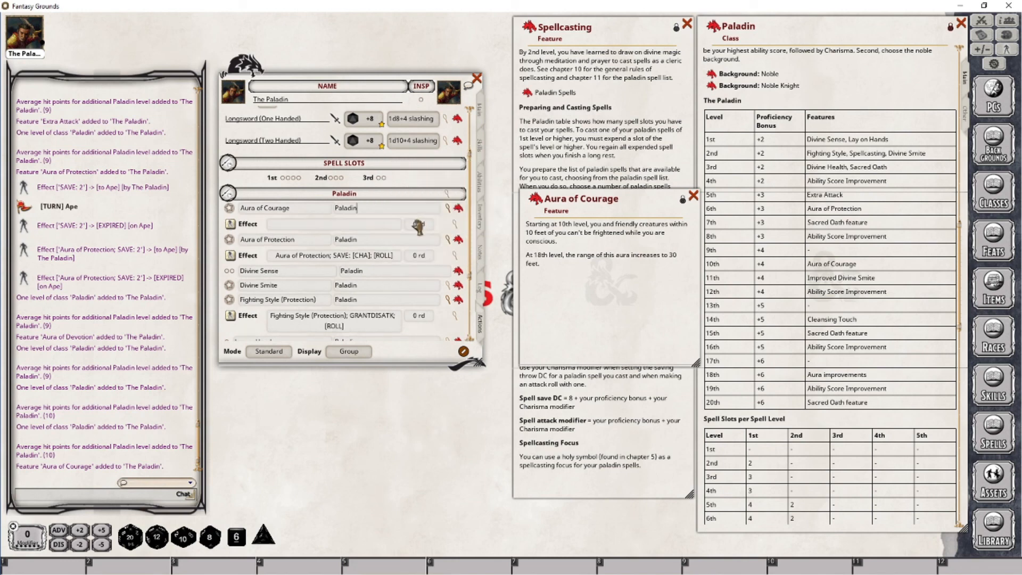
pyautogui.click(456, 225)
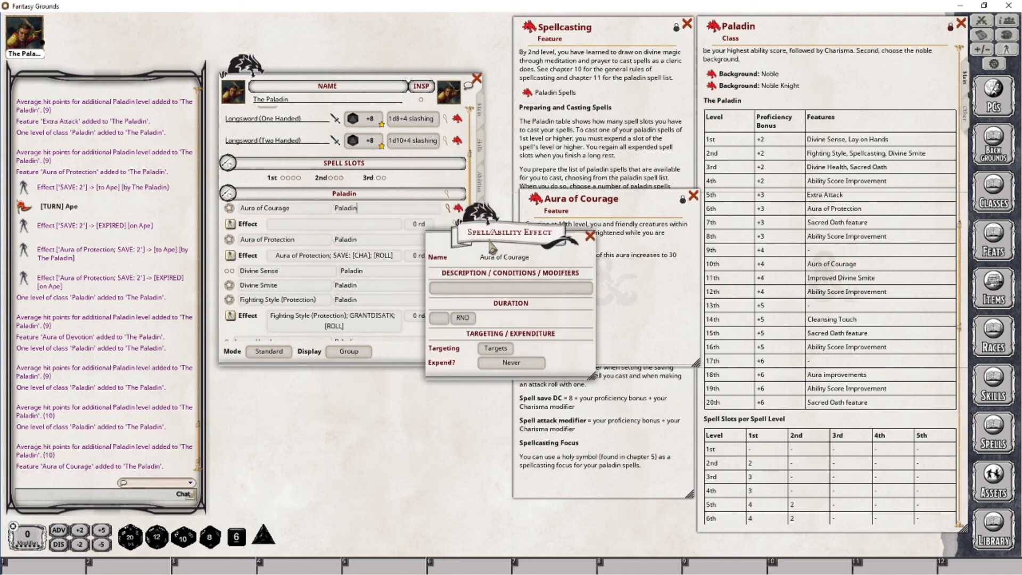
pyautogui.click(472, 289)
pyautogui.write('Aur')
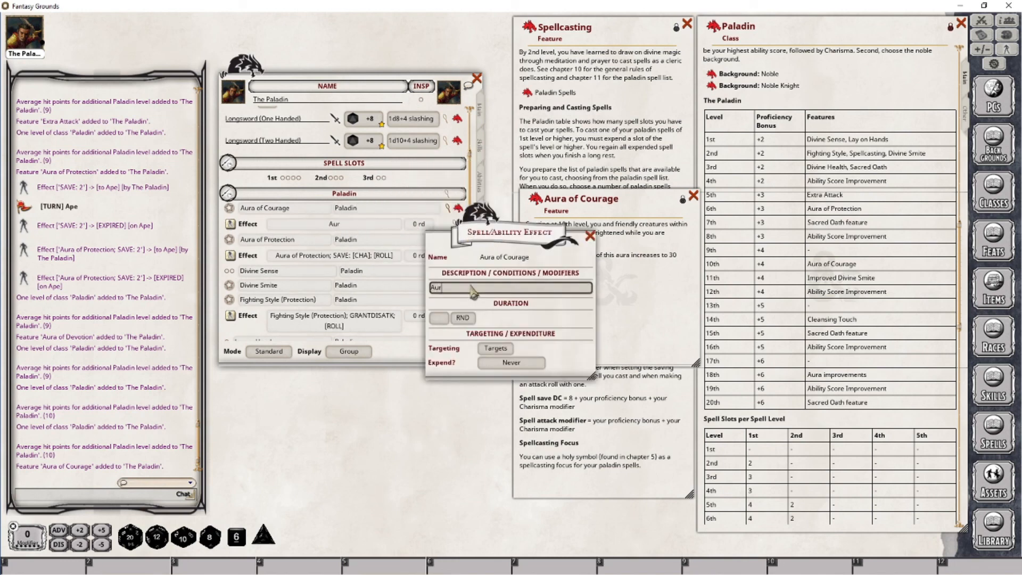
pyautogui.write('a of Courage; IM')
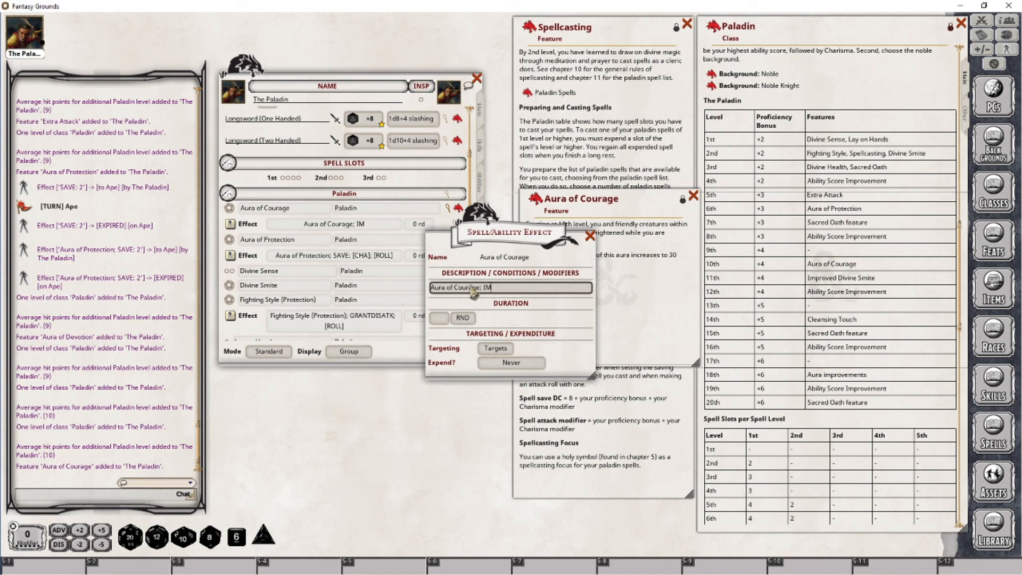
pyautogui.write('MUNE: f')
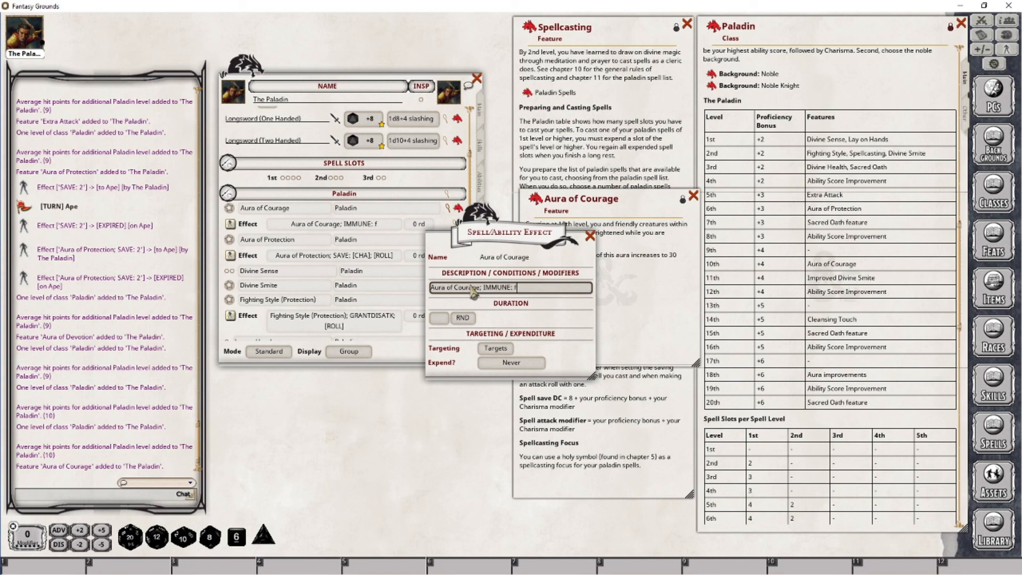
pyautogui.write('rightened')
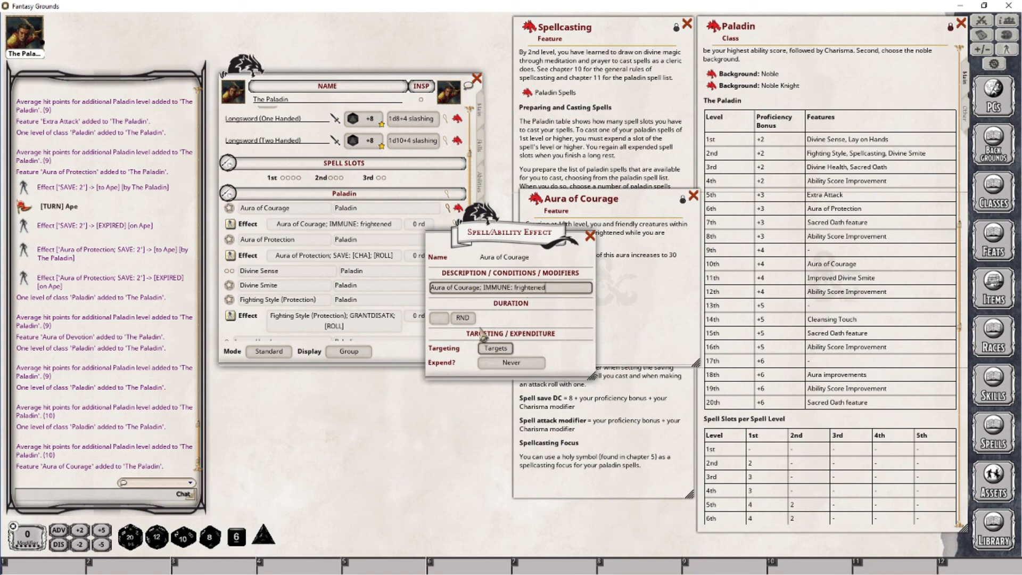
pyautogui.moveTo(510, 232); pyautogui.dragTo(447, 310)
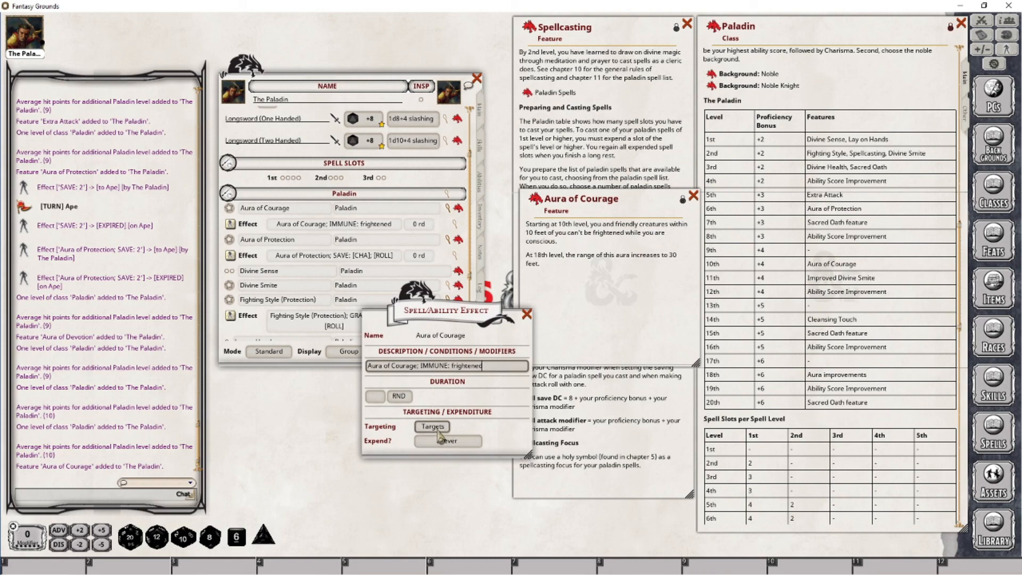
pyautogui.moveTo(446, 320); pyautogui.dragTo(330, 378)
pyautogui.click(693, 196)
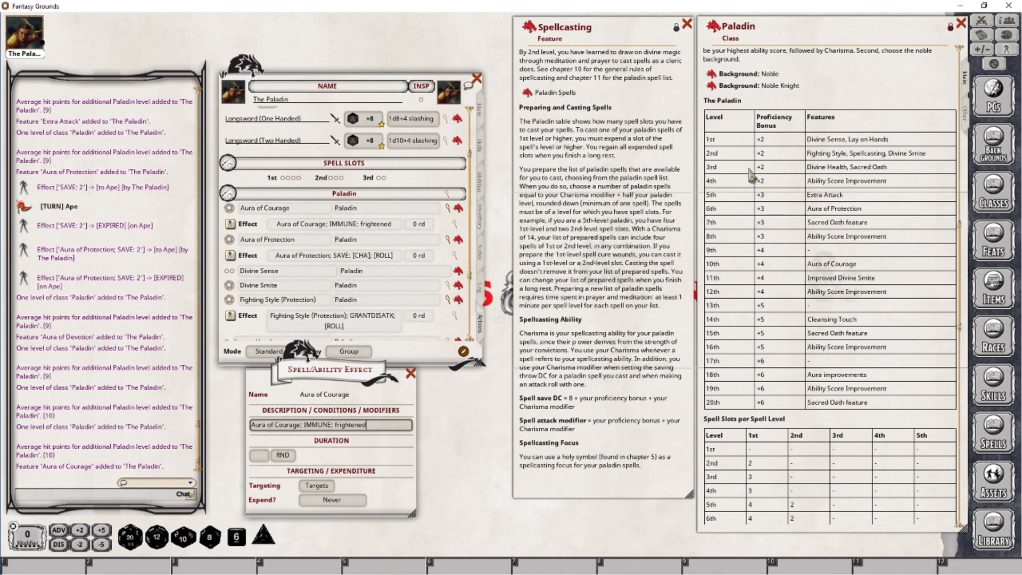
# Open the Combat Tracker, change the Ape's faction to friendly, and close the Aura of Courage effect editor.
pyautogui.click(981, 21)
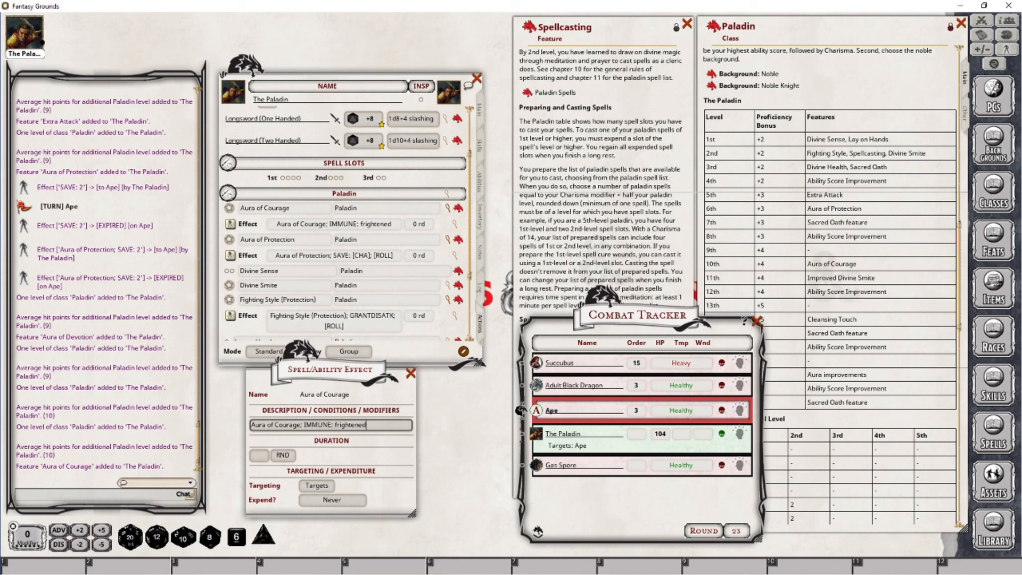
pyautogui.click(521, 410)
pyautogui.click(521, 410)
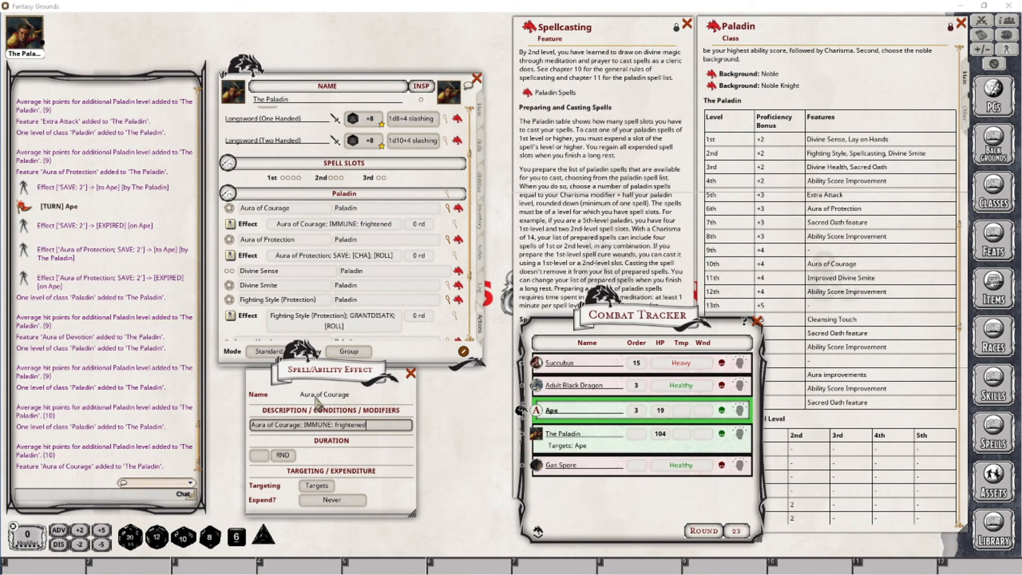
pyautogui.click(411, 374)
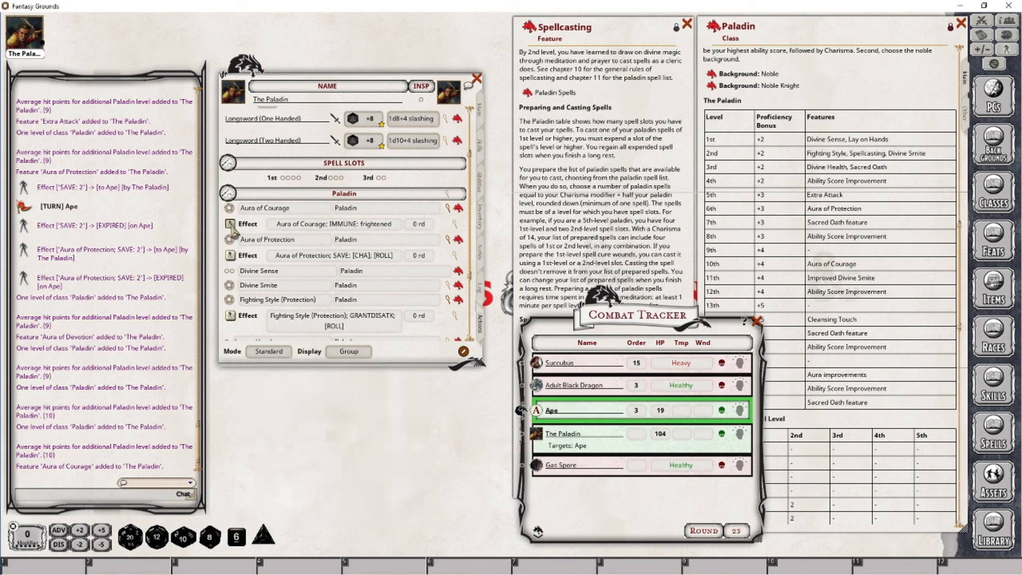
# Apply the Aura of Courage effect to The Paladin and the Ape, and close the Combat Tracker.
pyautogui.moveTo(232, 226); pyautogui.dragTo(551, 439)
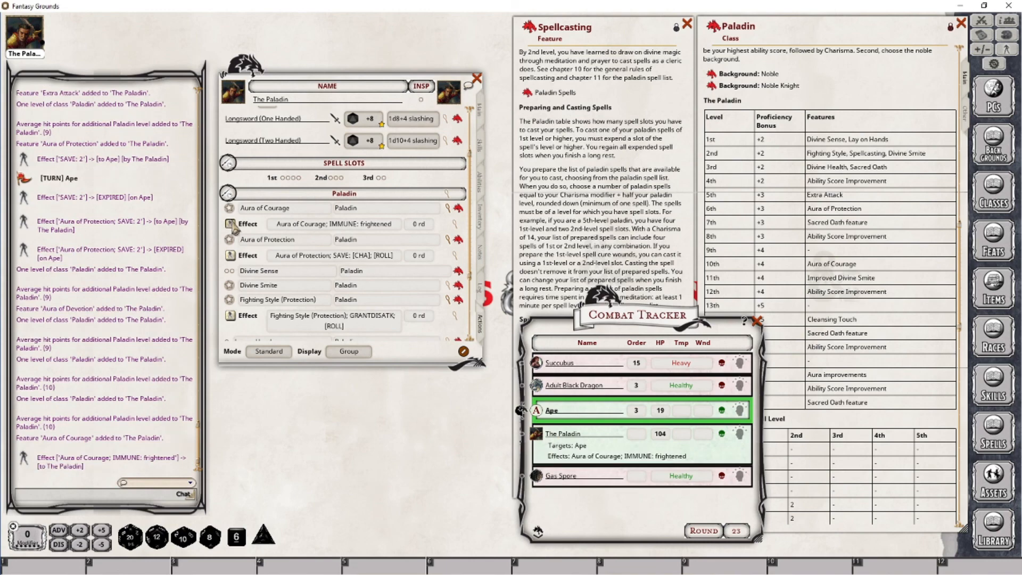
pyautogui.moveTo(232, 226); pyautogui.dragTo(569, 418)
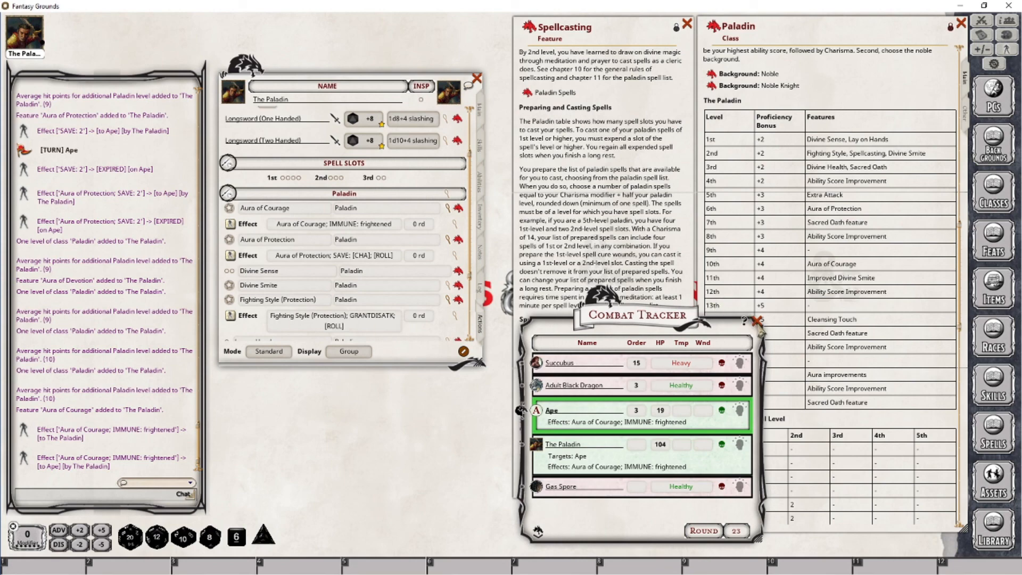
pyautogui.click(757, 322)
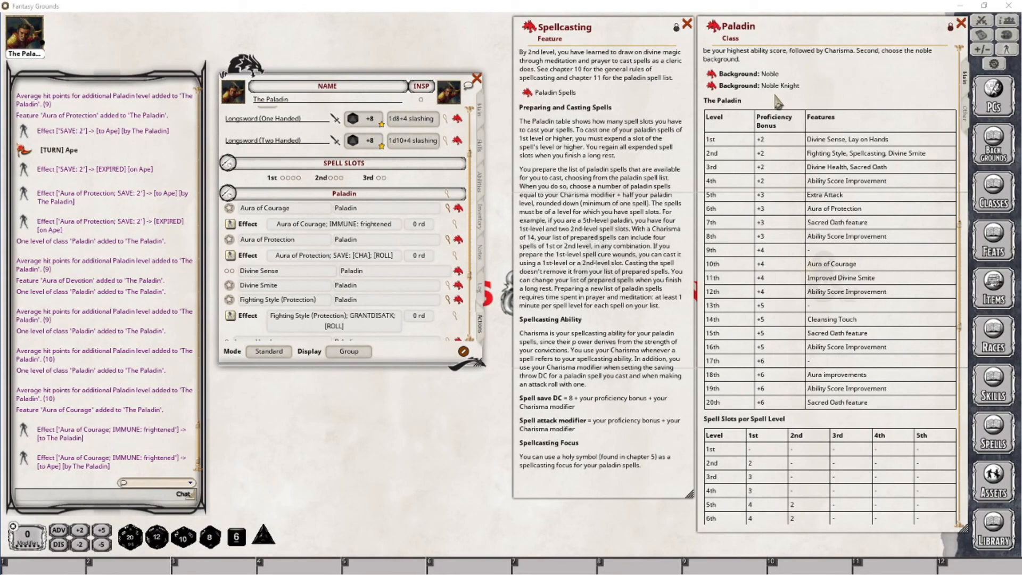
# Add an eleventh Paladin level to the character and open the Improved Divine Smite description beside the character's actions.
pyautogui.click(479, 109)
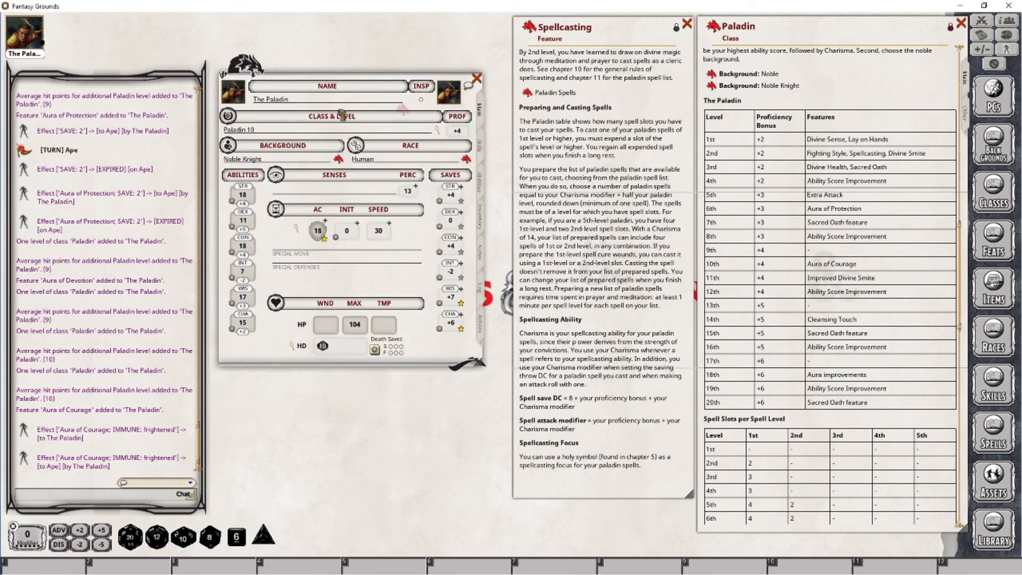
pyautogui.click(483, 186)
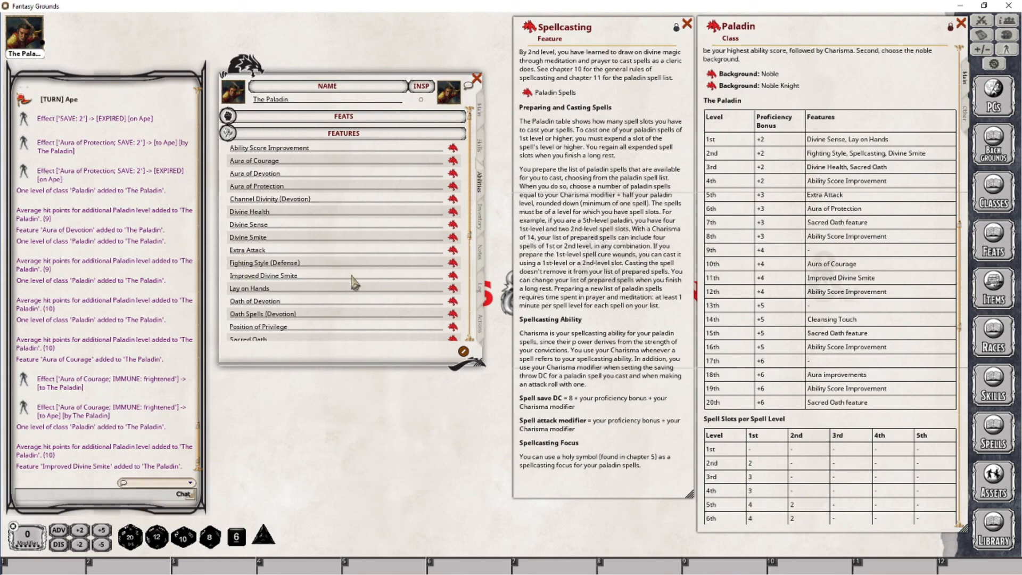
pyautogui.click(453, 281)
pyautogui.moveTo(519, 223); pyautogui.dragTo(584, 204)
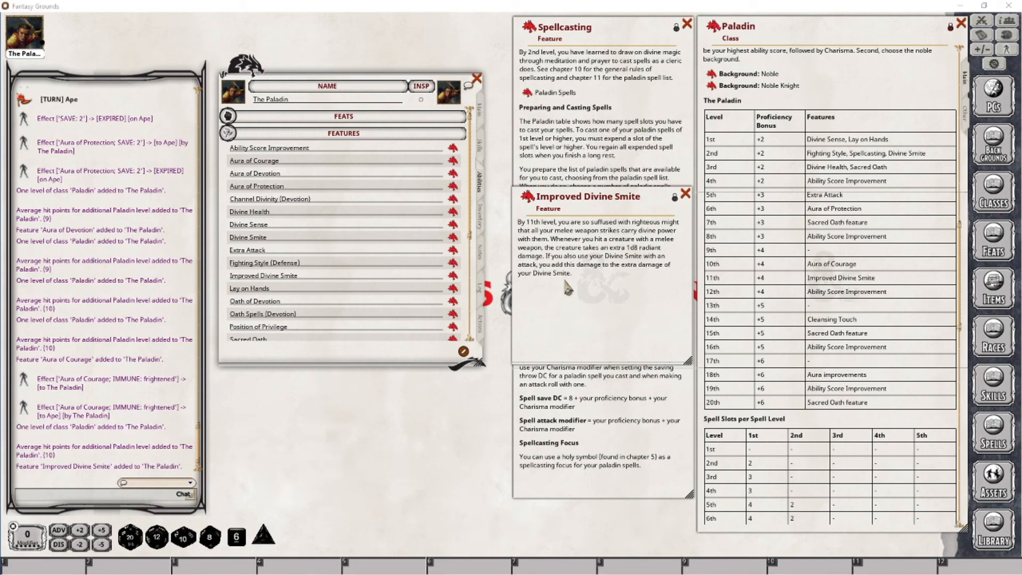
pyautogui.click(480, 323)
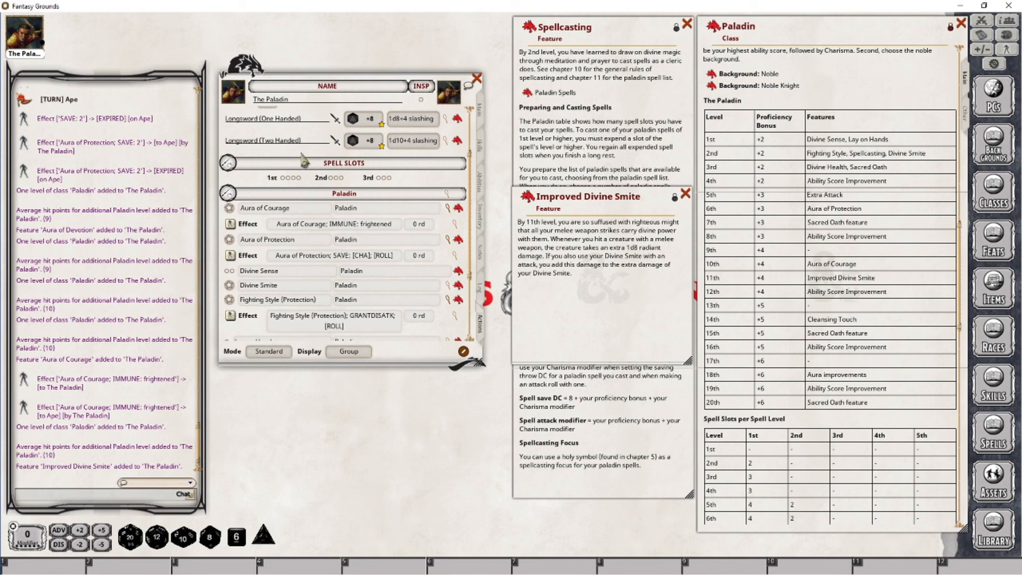
# Add the Improved Divine Smite feature to the character's powers and assign it to the Paladin group.
pyautogui.scroll(2, 303, 158)
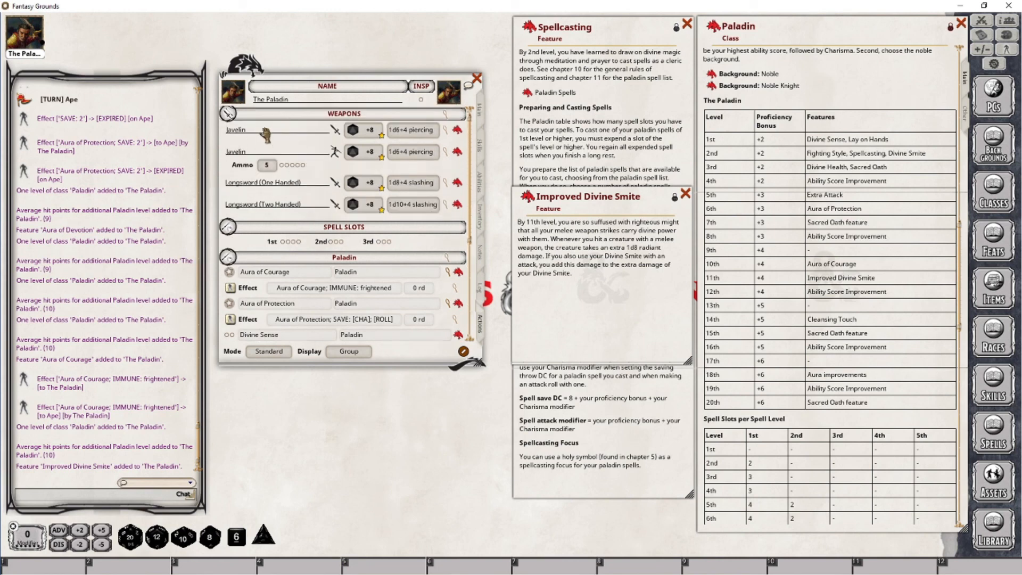
pyautogui.scroll(-3, 351, 176)
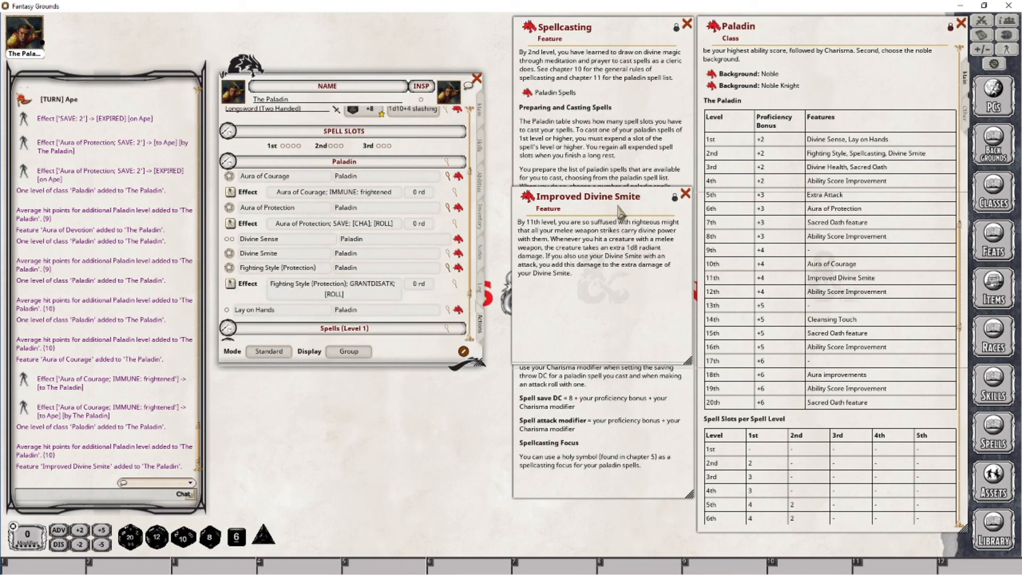
pyautogui.moveTo(619, 211); pyautogui.dragTo(417, 387)
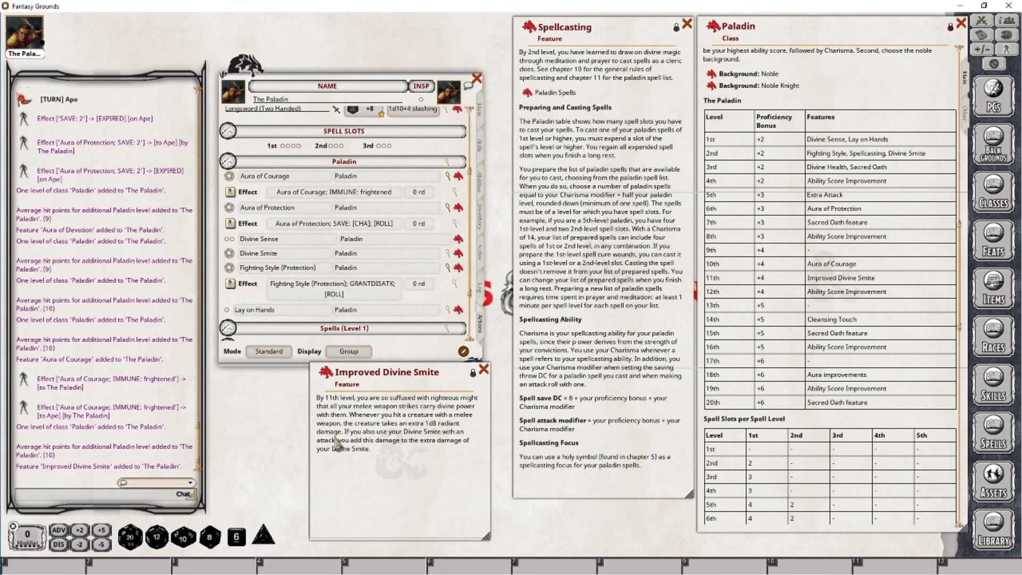
pyautogui.moveTo(325, 373); pyautogui.dragTo(388, 261)
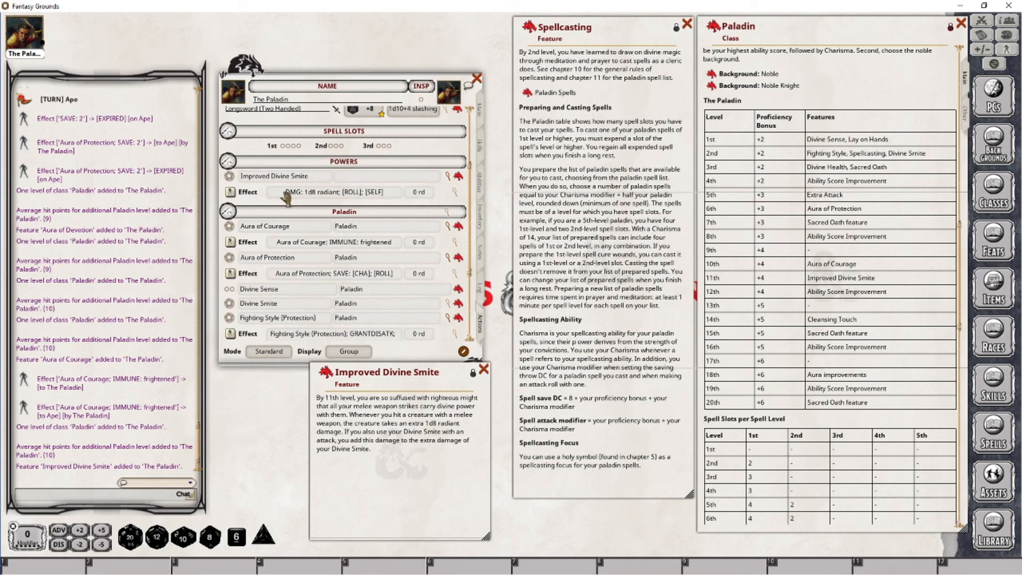
pyautogui.click(371, 181)
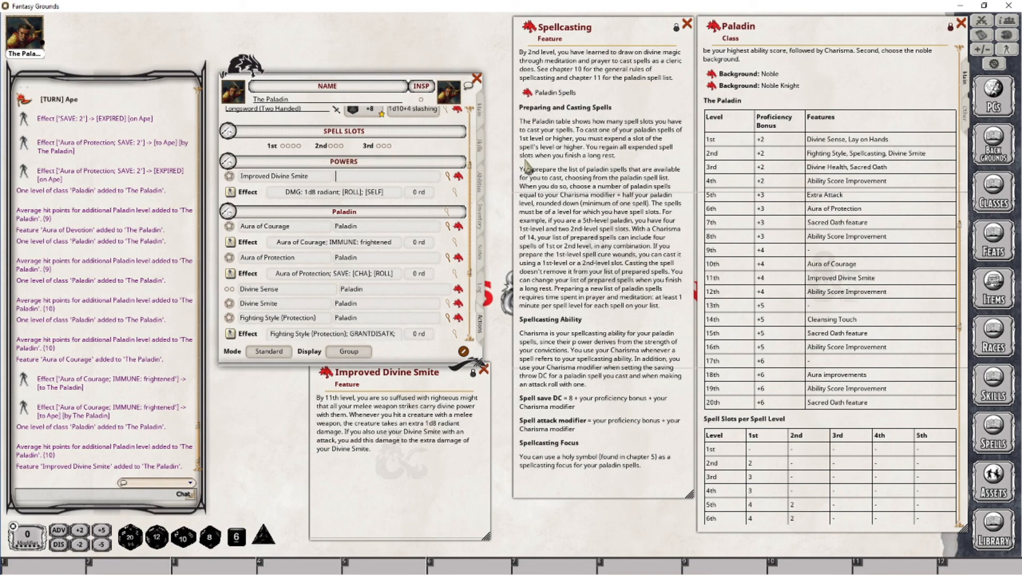
pyautogui.write('Paladin')
pyautogui.press('Return')
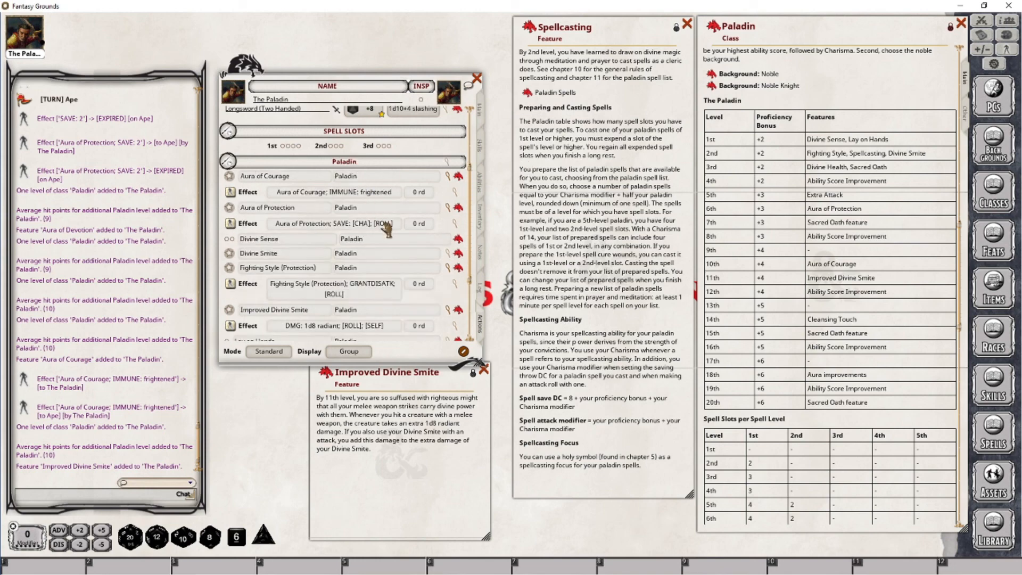
# Examine the damage actions of the Divine Smite power and collapse them again.
pyautogui.scroll(-3, 392, 239)
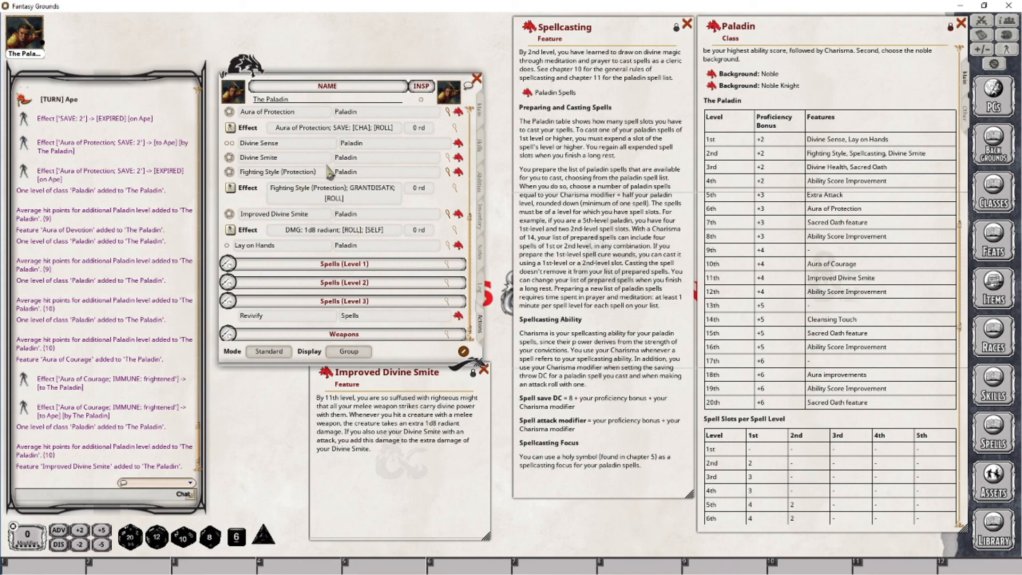
pyautogui.click(453, 163)
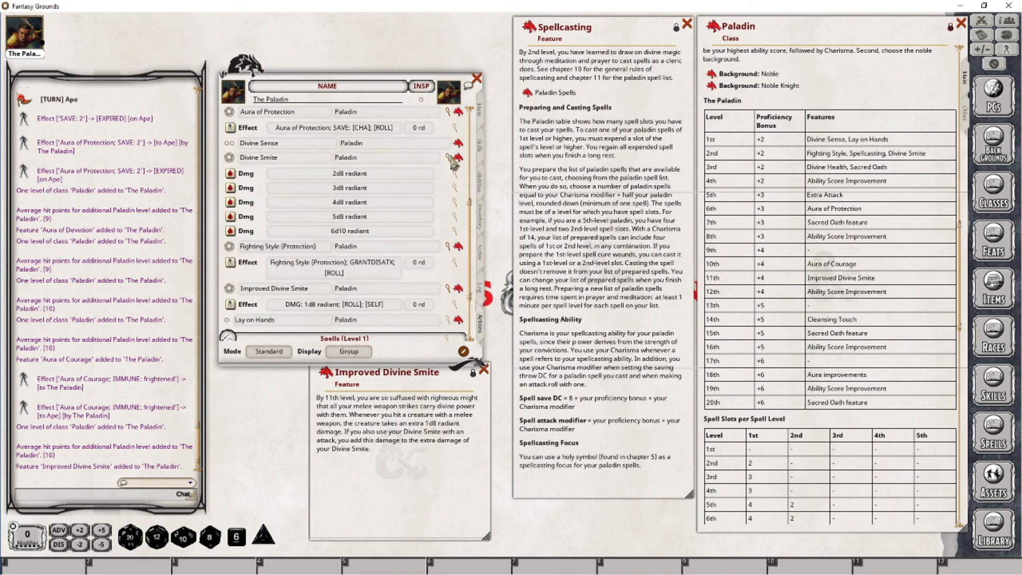
pyautogui.click(453, 163)
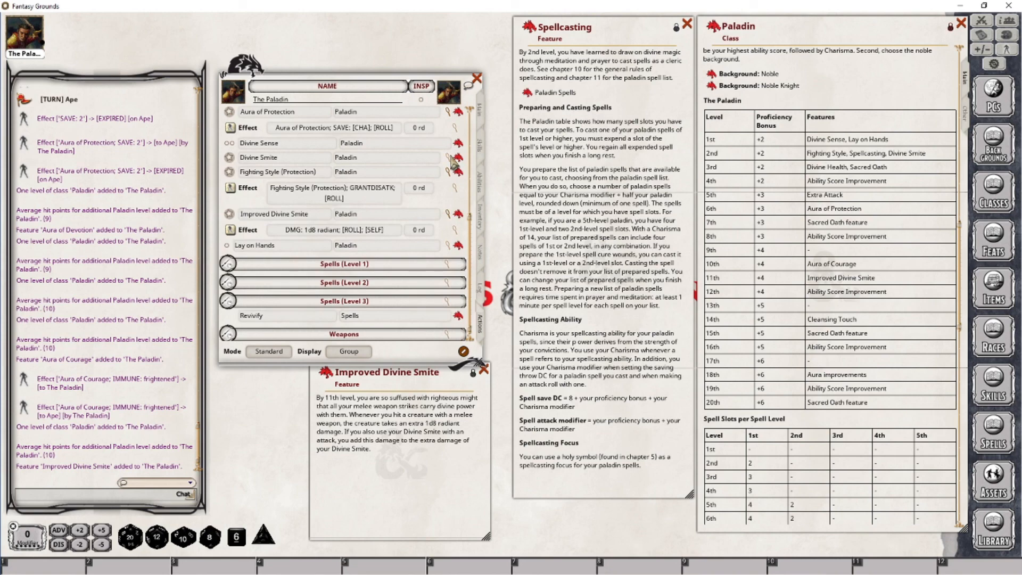
pyautogui.click(453, 163)
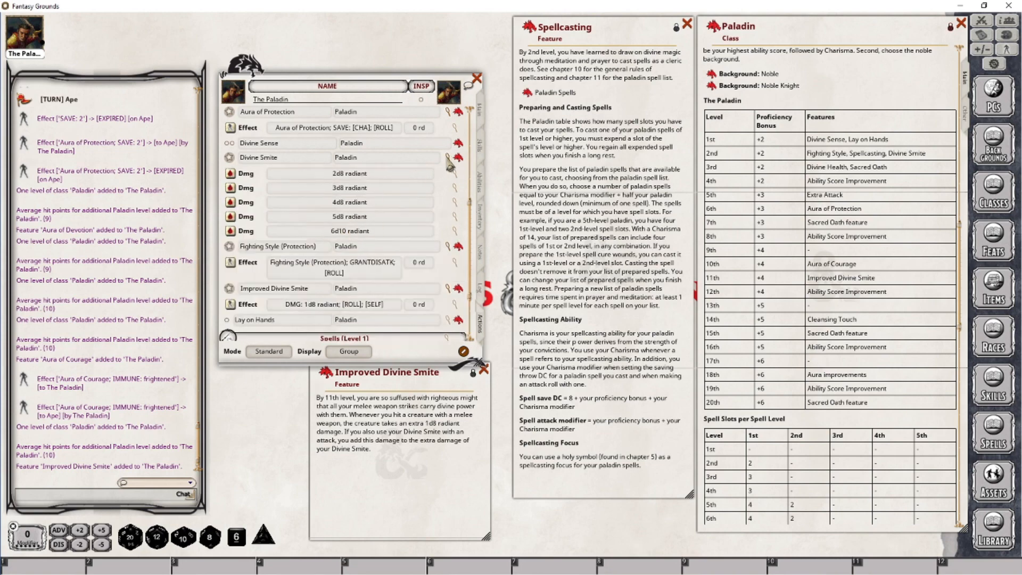
pyautogui.click(451, 164)
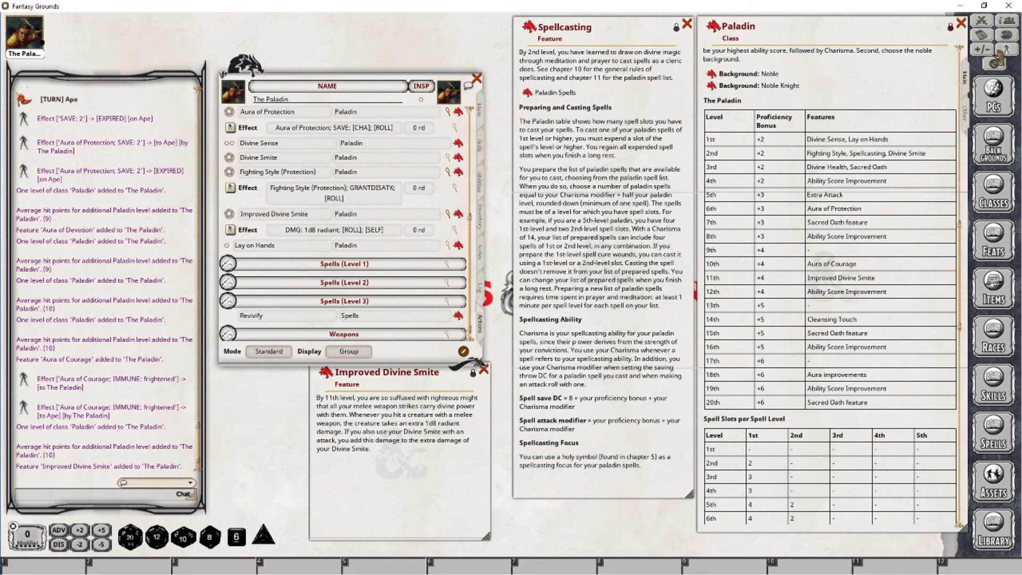
# Open the Combat Tracker and make the Adult Black Dragon The Paladin's target.
pyautogui.click(982, 21)
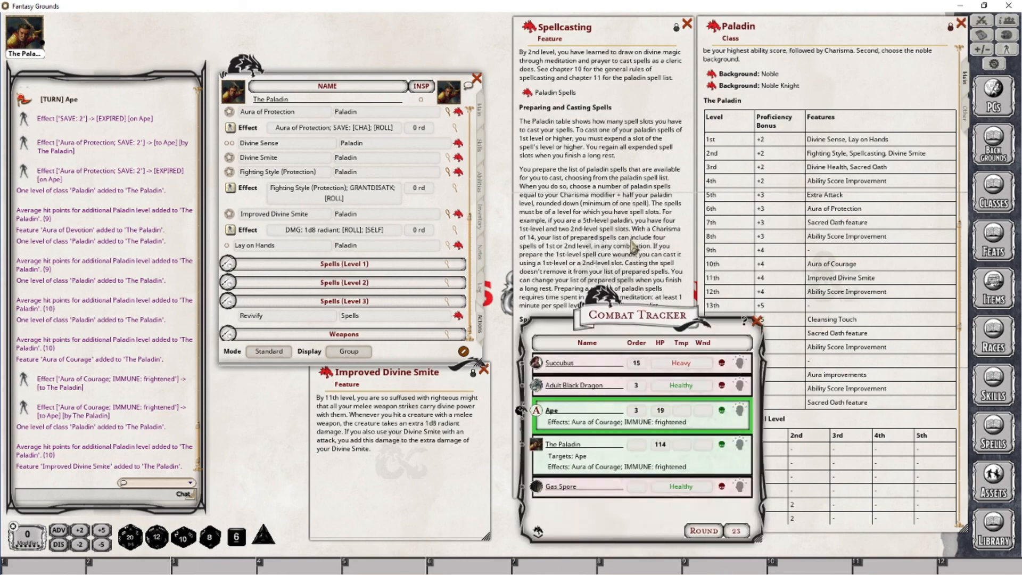
pyautogui.moveTo(618, 318); pyautogui.dragTo(628, 284)
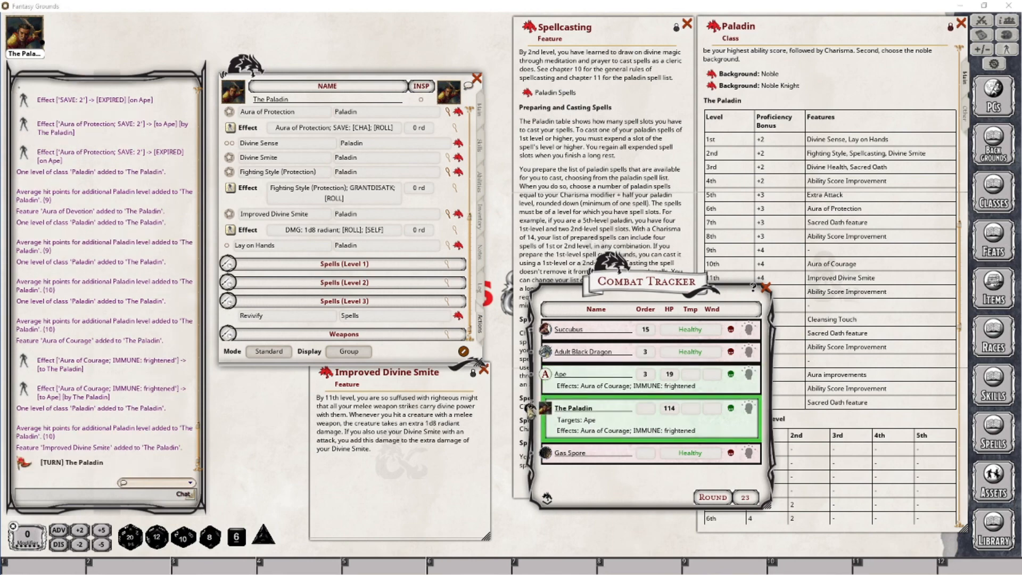
pyautogui.keyDown('ctrl'); pyautogui.click(548, 353); pyautogui.keyUp('ctrl')
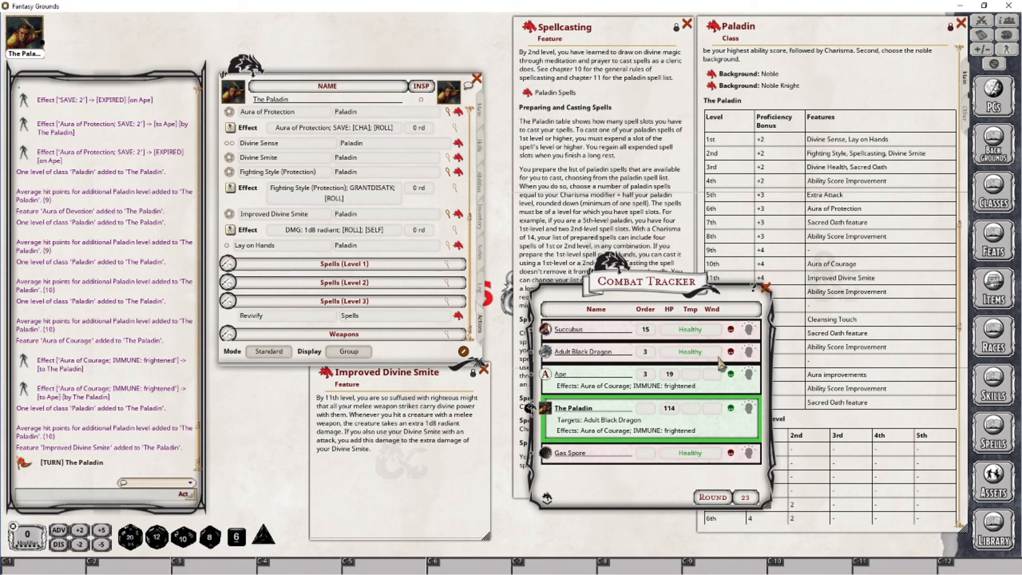
# Roll The Paladin's two-handed longsword attack and its damage against the Adult Black Dragon.
pyautogui.scroll(5, 410, 206)
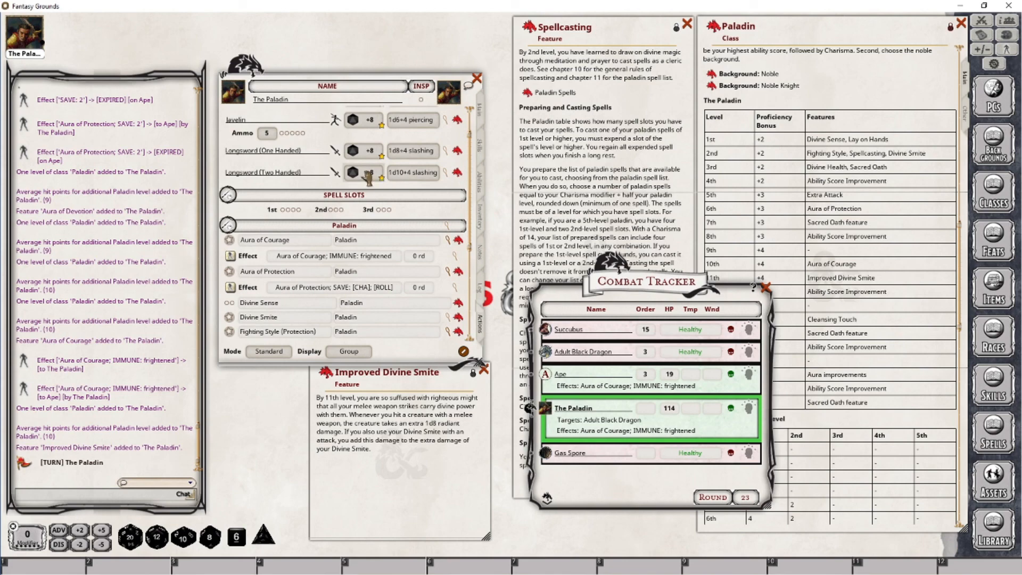
pyautogui.moveTo(367, 175); pyautogui.dragTo(53, 194)
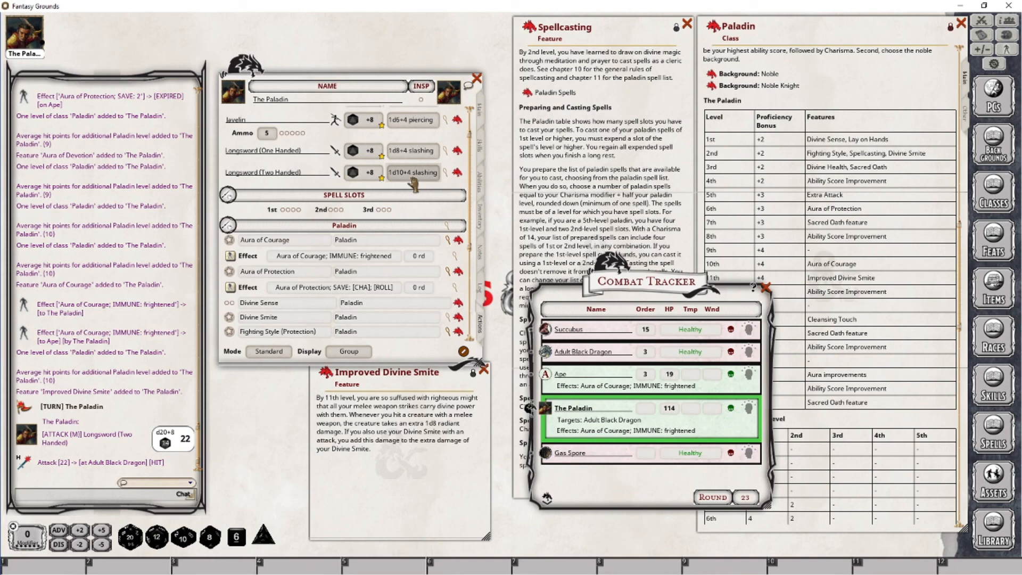
pyautogui.moveTo(413, 185); pyautogui.dragTo(122, 242)
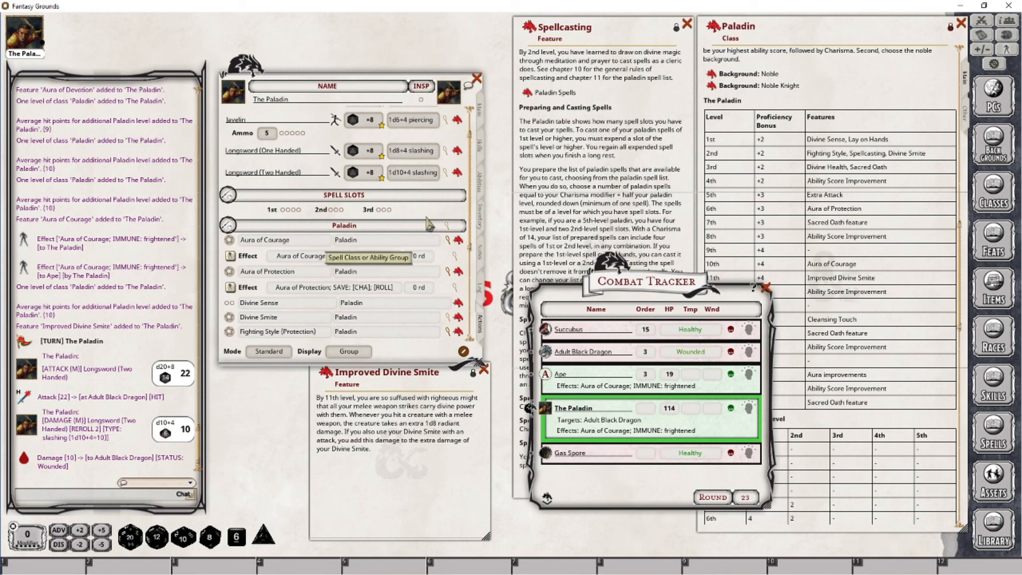
# Apply the Improved Divine Smite effect to The Paladin and roll two-handed longsword damage with the extra 1d8 radiant.
pyautogui.scroll(-3, 411, 221)
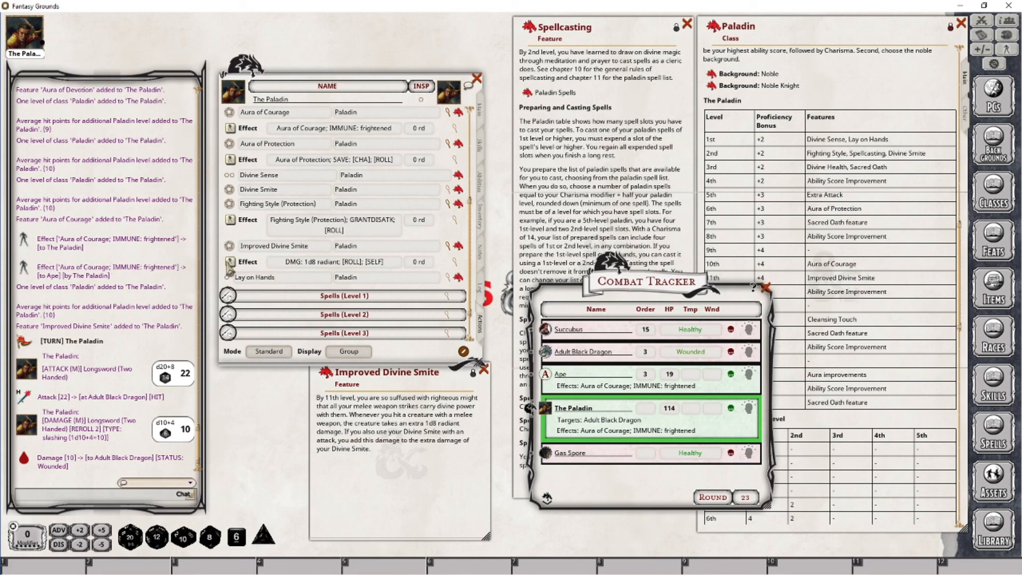
pyautogui.click(230, 262)
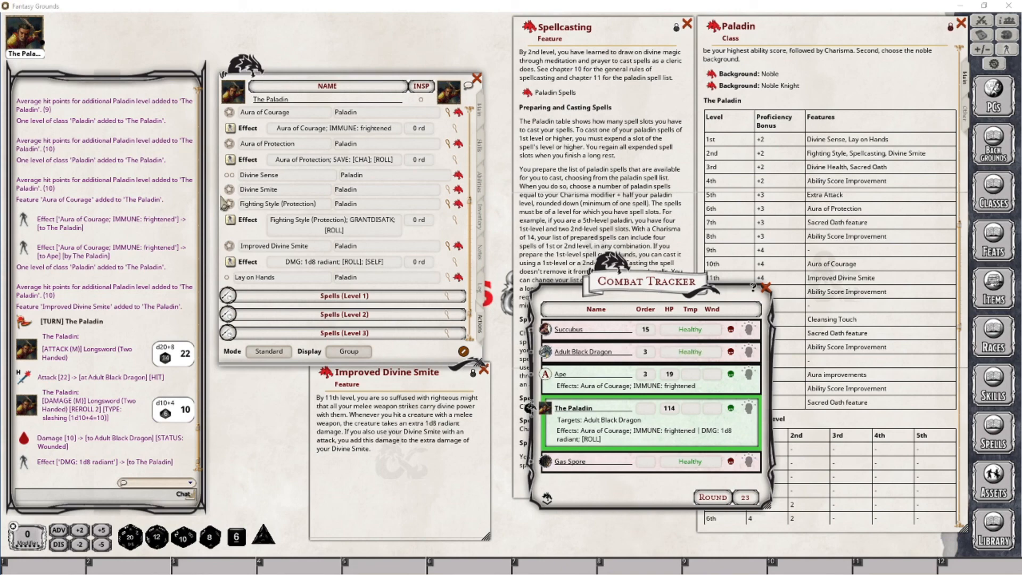
pyautogui.scroll(5, 383, 218)
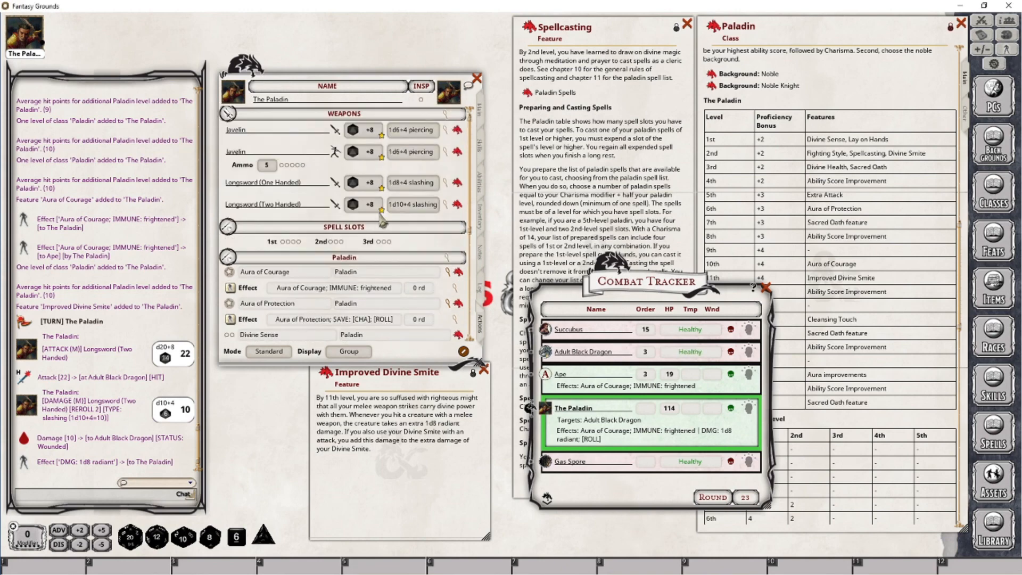
pyautogui.doubleClick(418, 204)
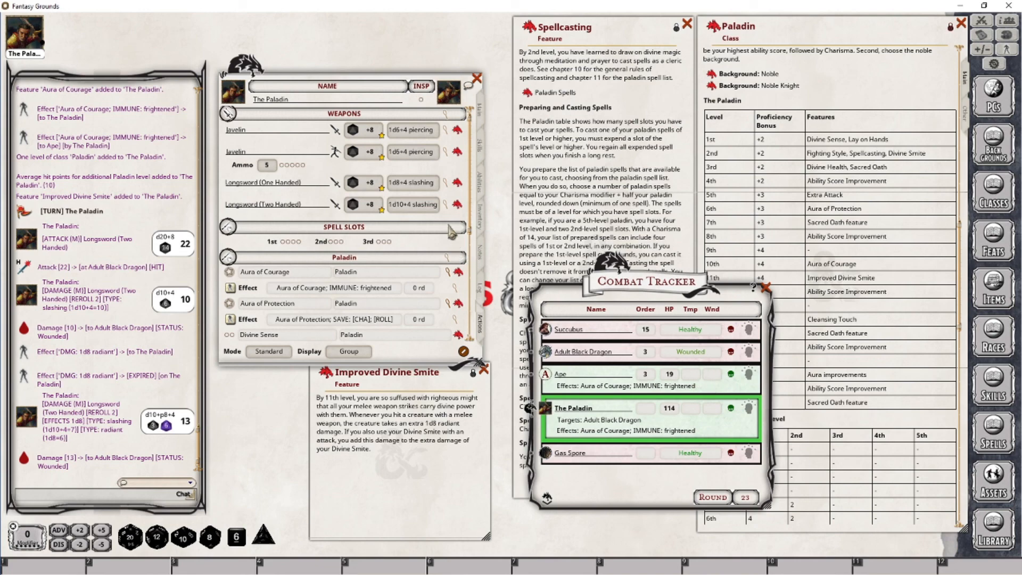
# Reapply the Improved Divine Smite effect to The Paladin and roll the two-handed longsword damage again.
pyautogui.scroll(-5, 456, 287)
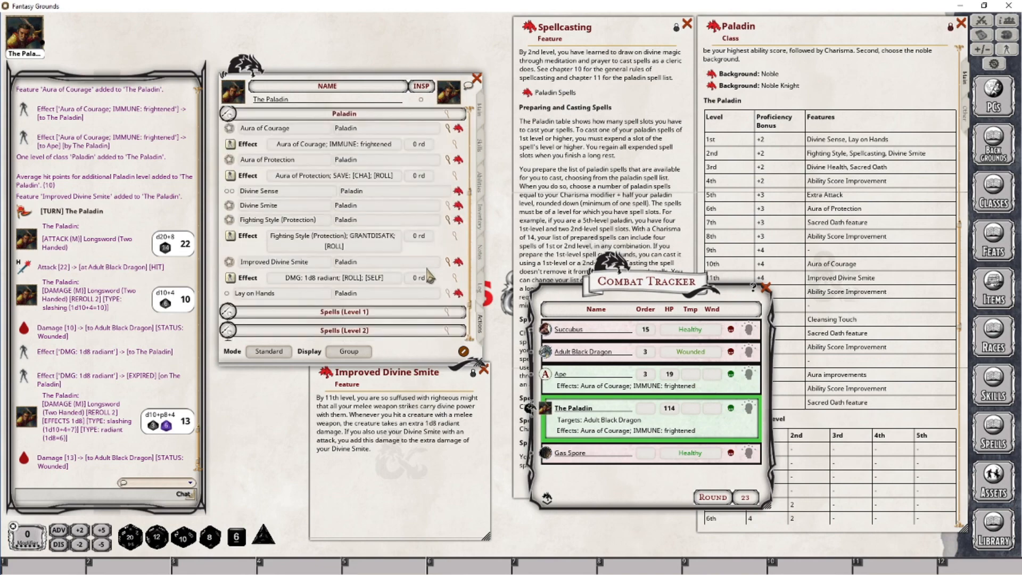
pyautogui.click(230, 278)
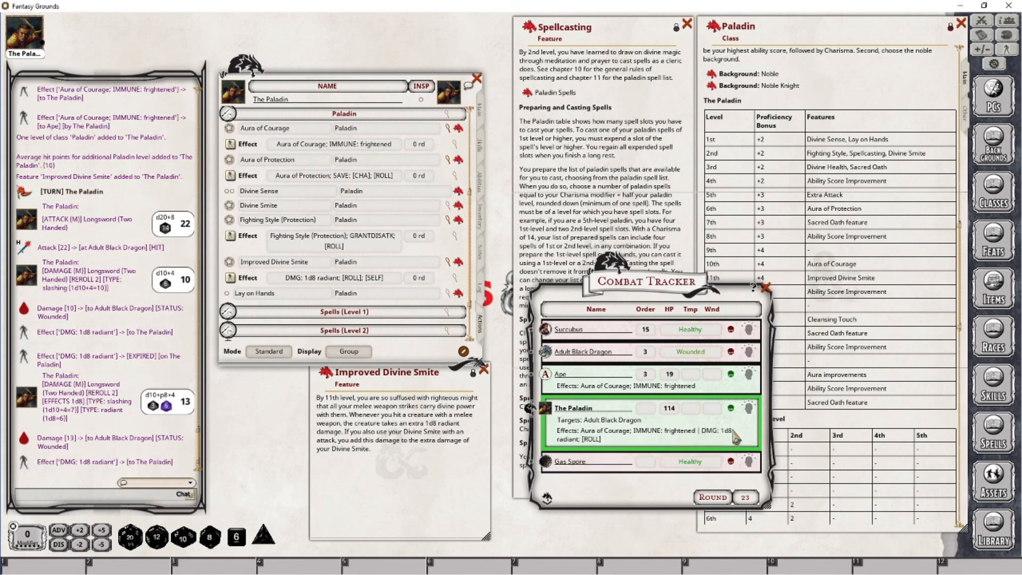
pyautogui.scroll(2, 369, 273)
pyautogui.scroll(3, 371, 273)
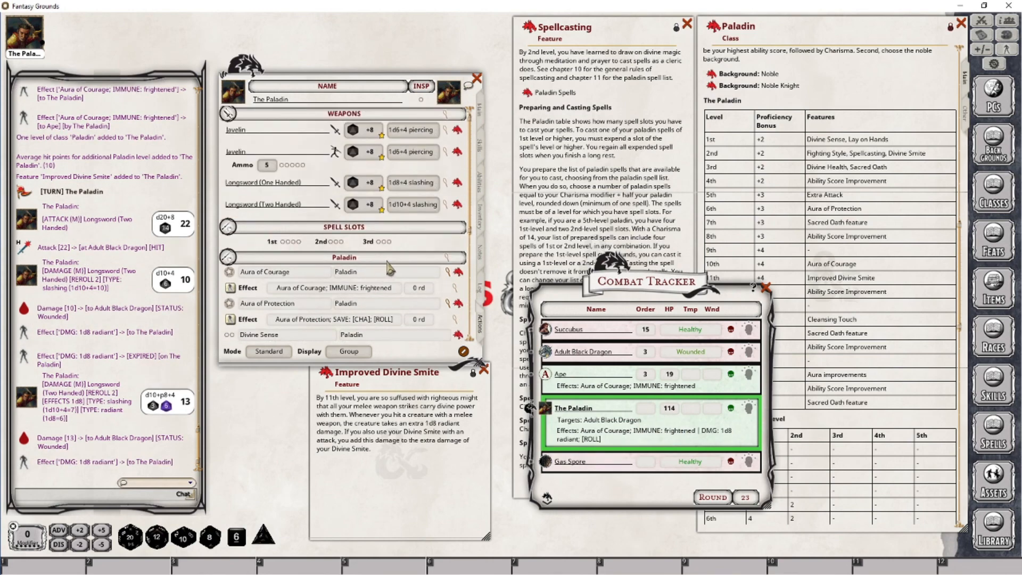
pyautogui.doubleClick(422, 207)
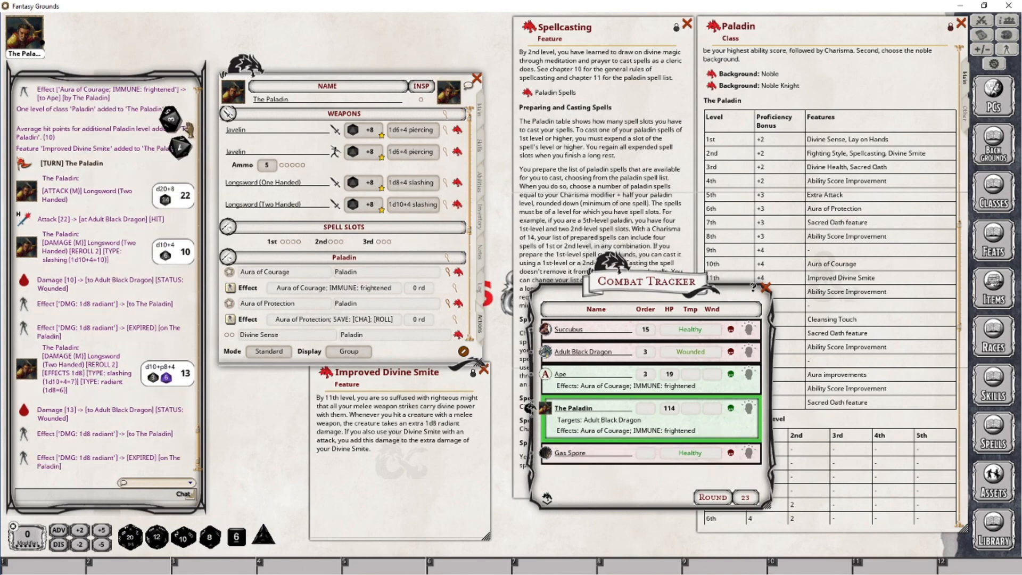
# Expand the Divine Smite damage actions and roll the 4d8 radiant damage against the Adult Black Dragon.
pyautogui.scroll(-4, 375, 262)
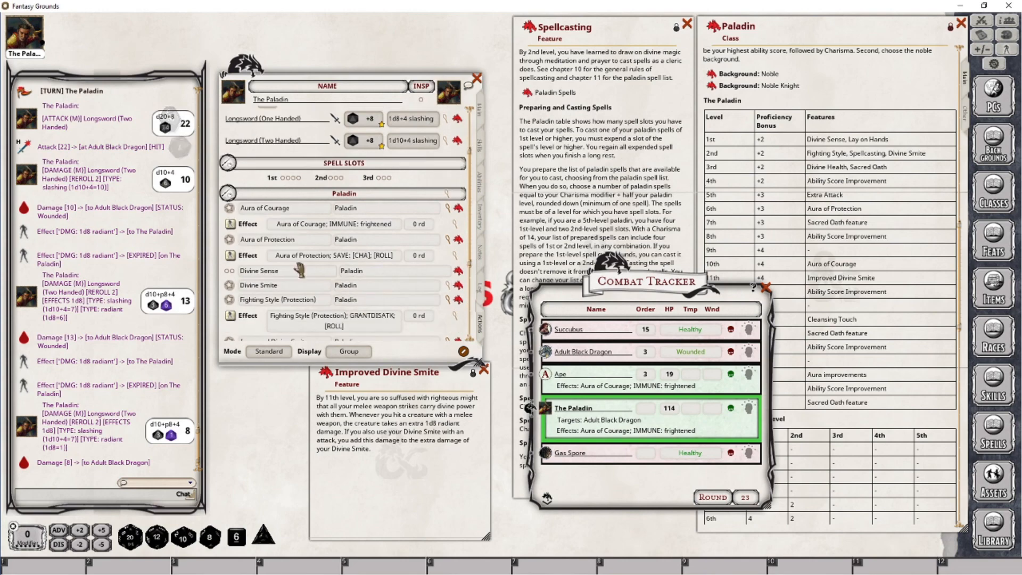
pyautogui.scroll(-2, 376, 273)
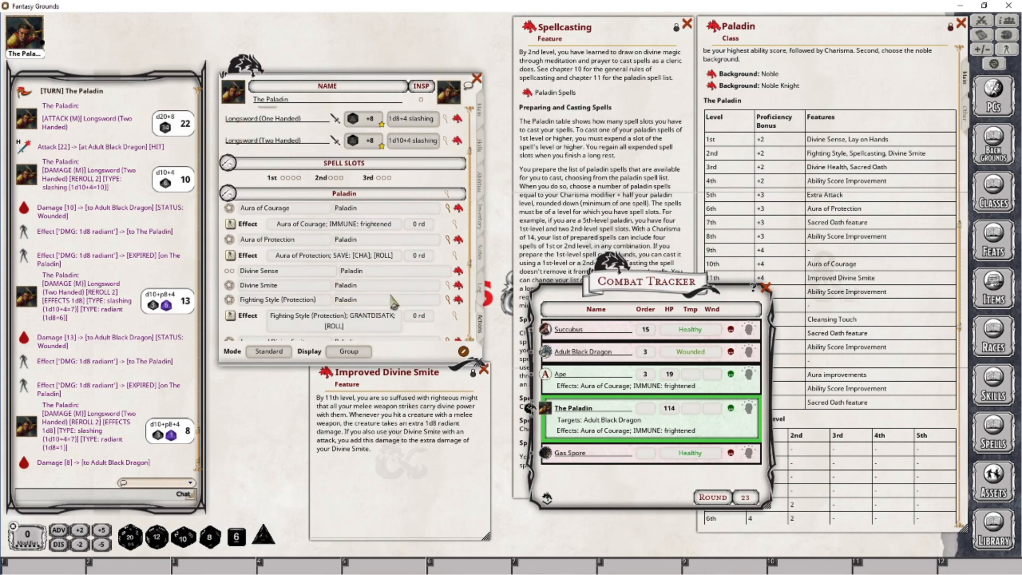
pyautogui.scroll(-2, 346, 249)
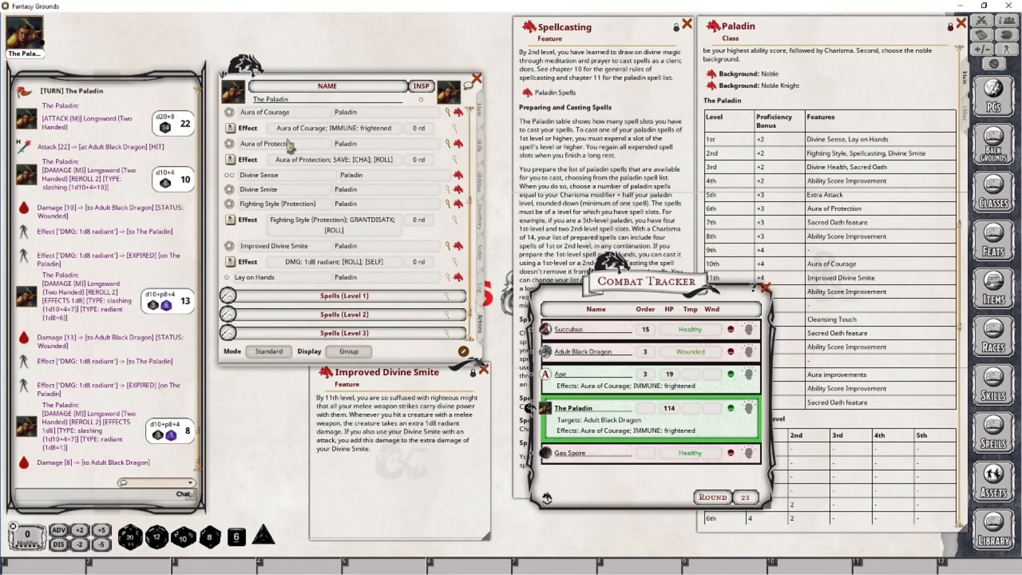
pyautogui.click(447, 189)
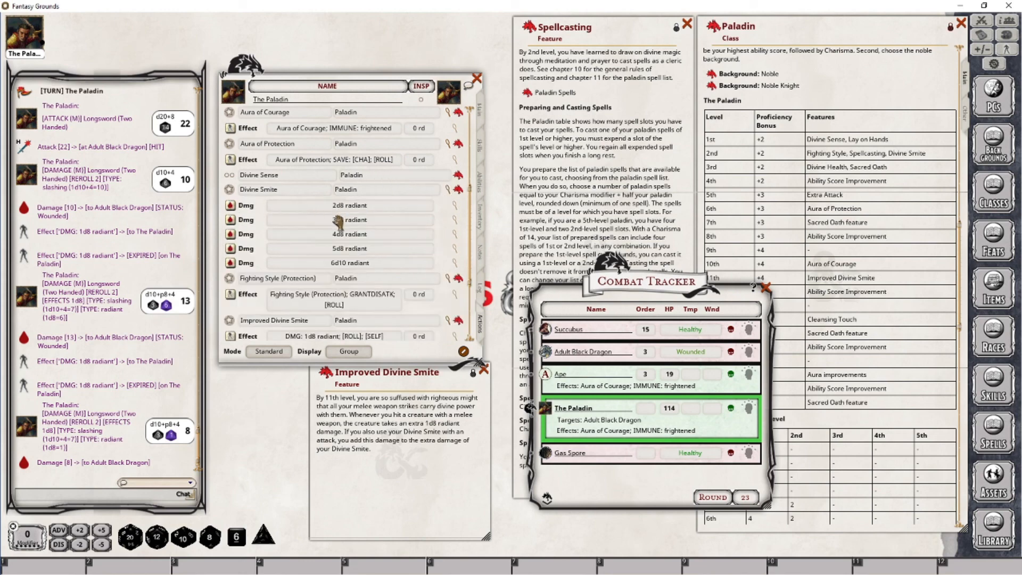
pyautogui.moveTo(340, 234); pyautogui.dragTo(82, 248)
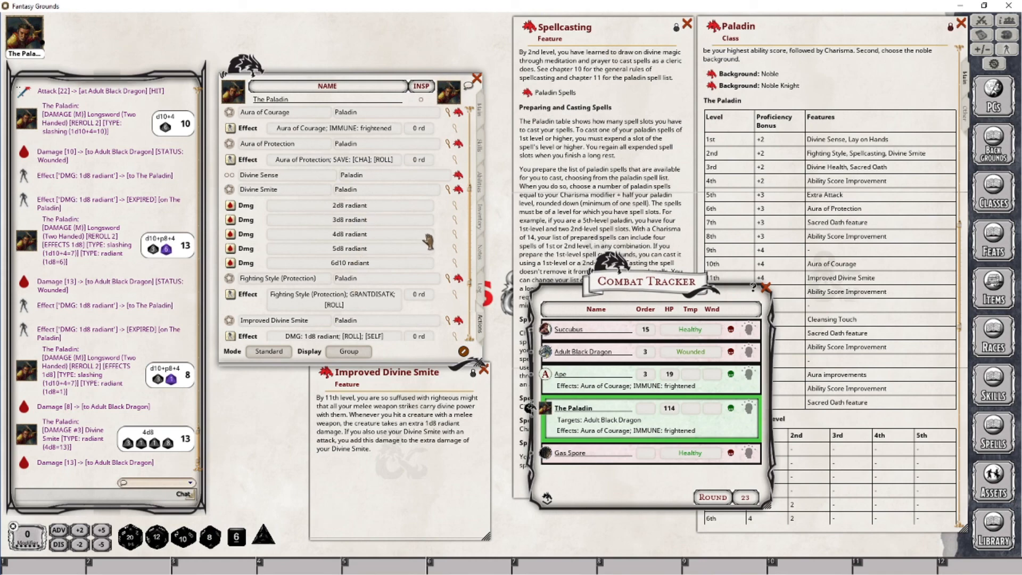
# Add a new effect action to The Paladin's Divine Smite feature.
pyautogui.scroll(2, 413, 240)
pyautogui.scroll(3, 407, 269)
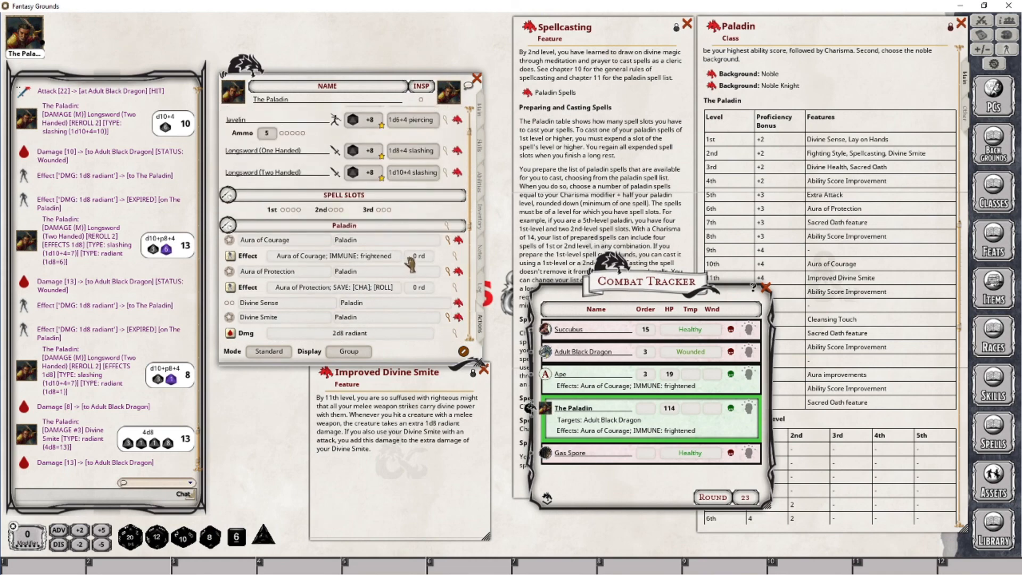
pyautogui.scroll(-5, 410, 263)
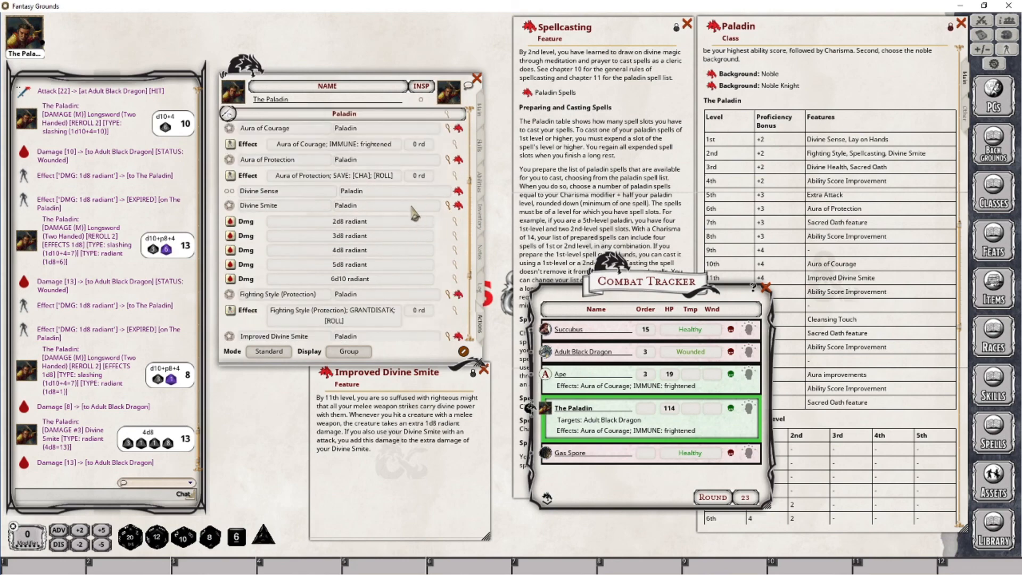
pyautogui.scroll(-3, 421, 242)
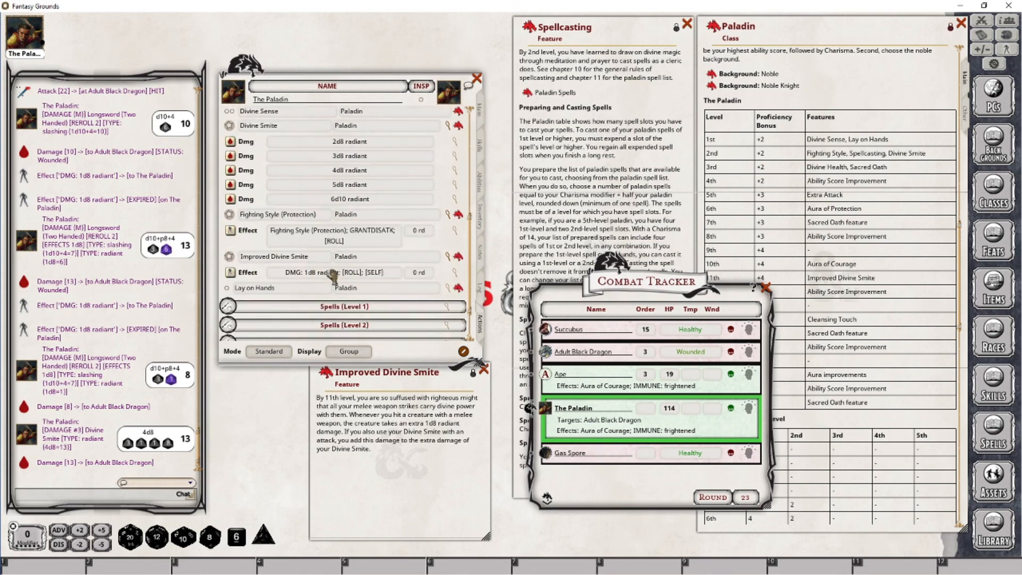
pyautogui.scroll(1, 386, 169)
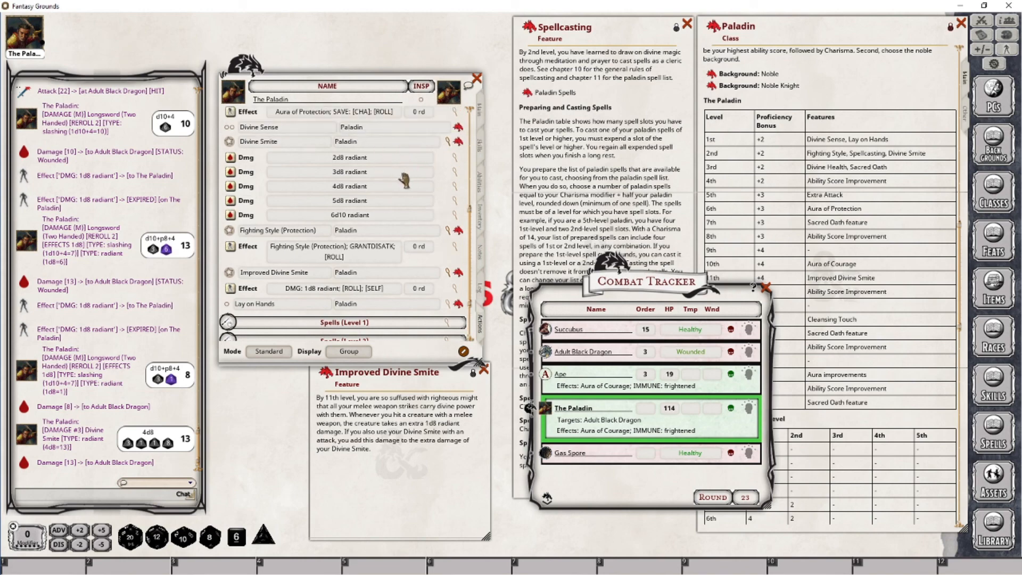
pyautogui.rightClick(403, 174)
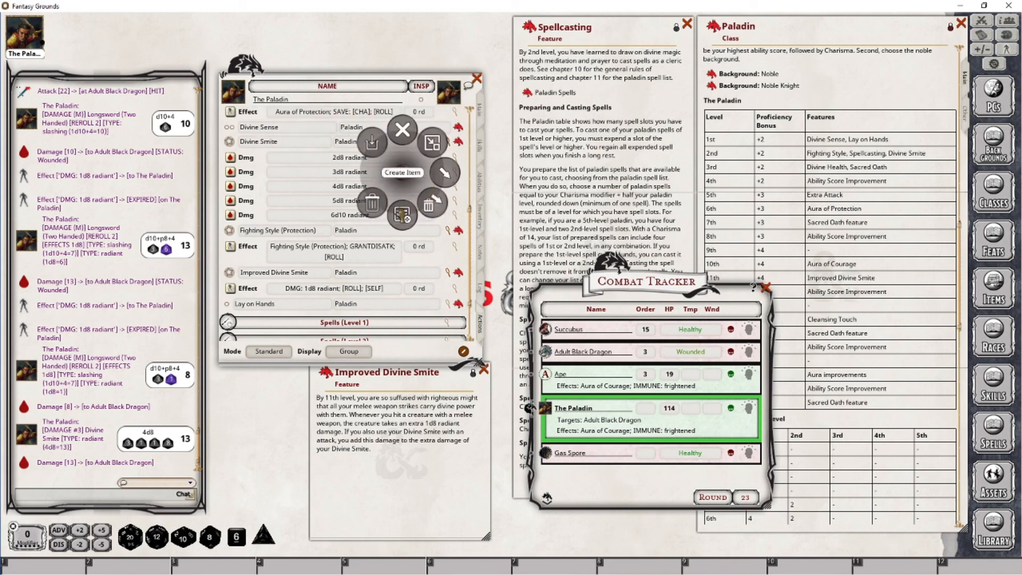
pyautogui.click(445, 173)
pyautogui.click(446, 215)
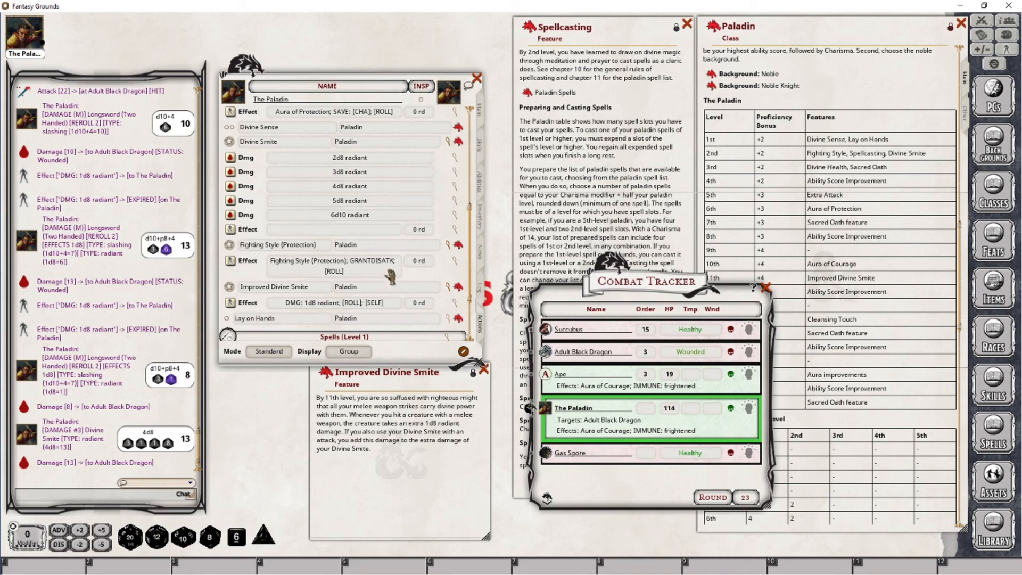
# Enter "Divine Smite; DMG: 1d8 radiant" as the description of the new Divine Smite effect.
pyautogui.click(457, 231)
pyautogui.moveTo(463, 237); pyautogui.dragTo(564, 240)
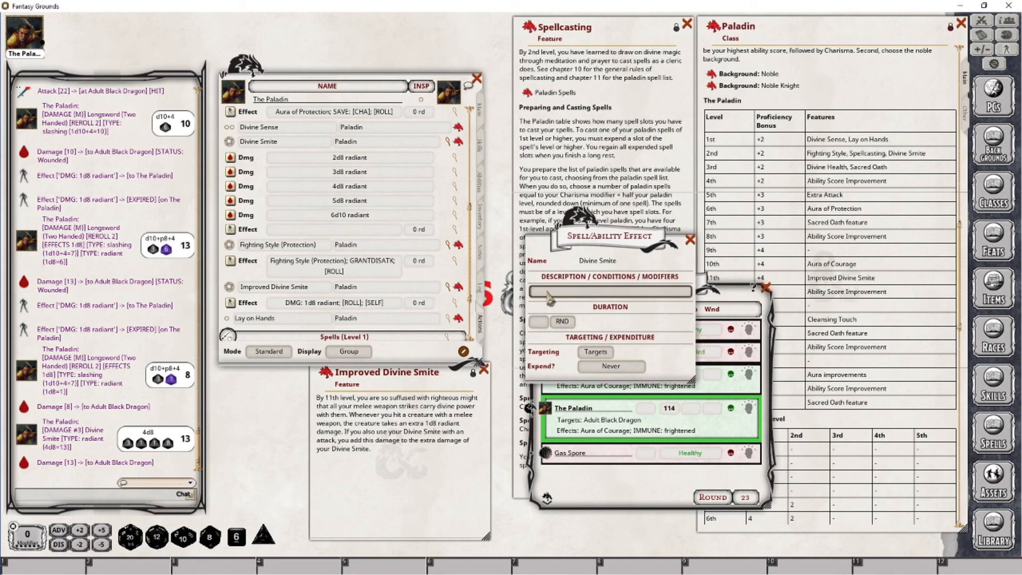
pyautogui.press('shift')
pyautogui.write('Divine Smite;')
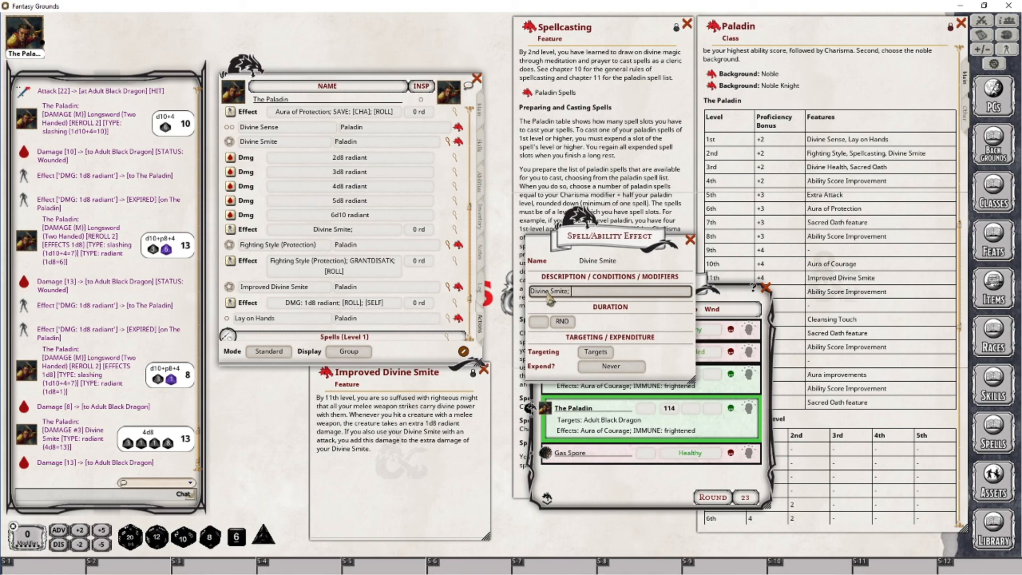
pyautogui.write(' DMG: 1')
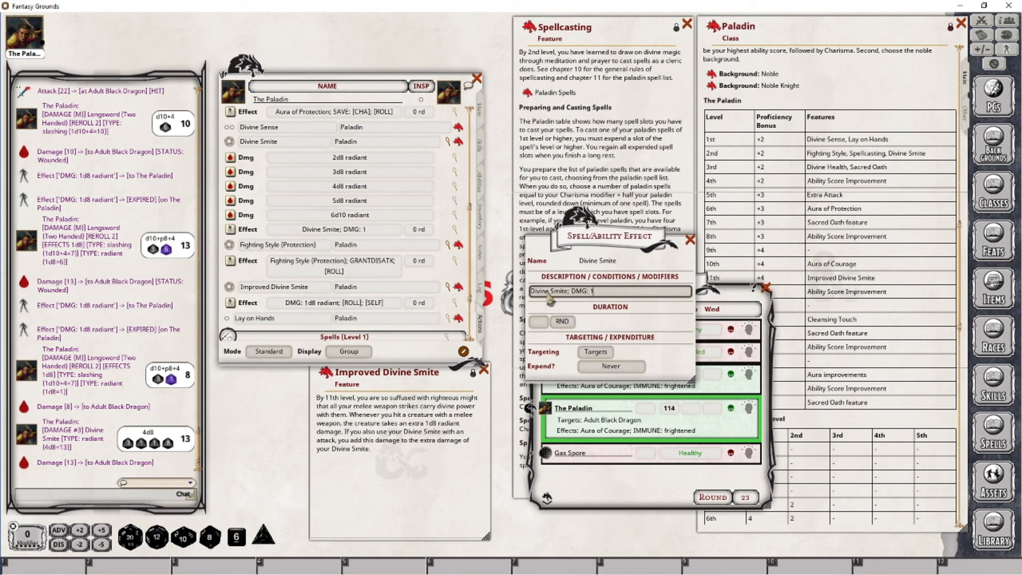
pyautogui.write('d8 radiant')
# Set the Divine Smite effect to target Self and expend On next roll, and close its details.
pyautogui.click(596, 352)
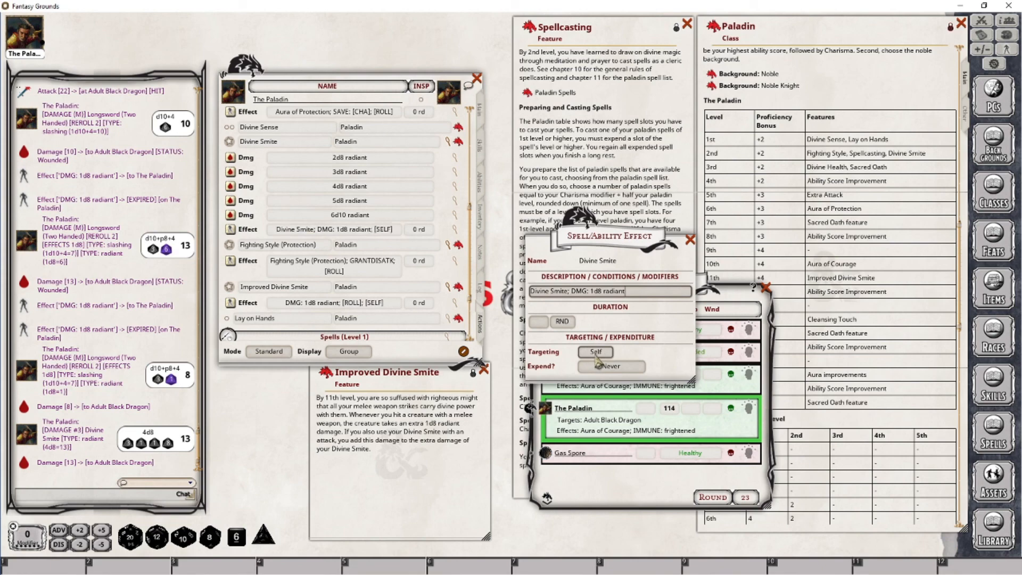
pyautogui.click(607, 367)
pyautogui.click(611, 366)
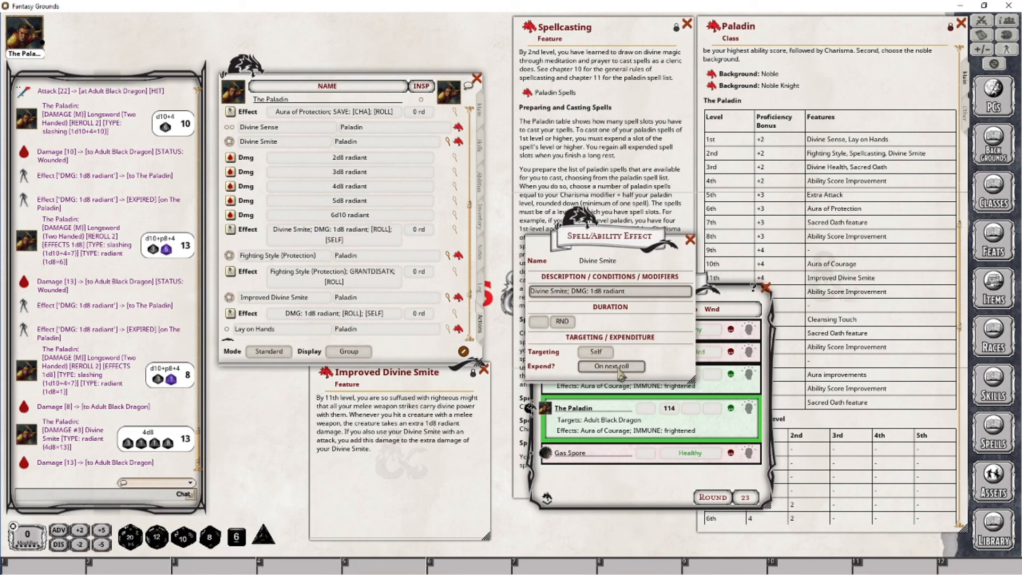
pyautogui.click(690, 239)
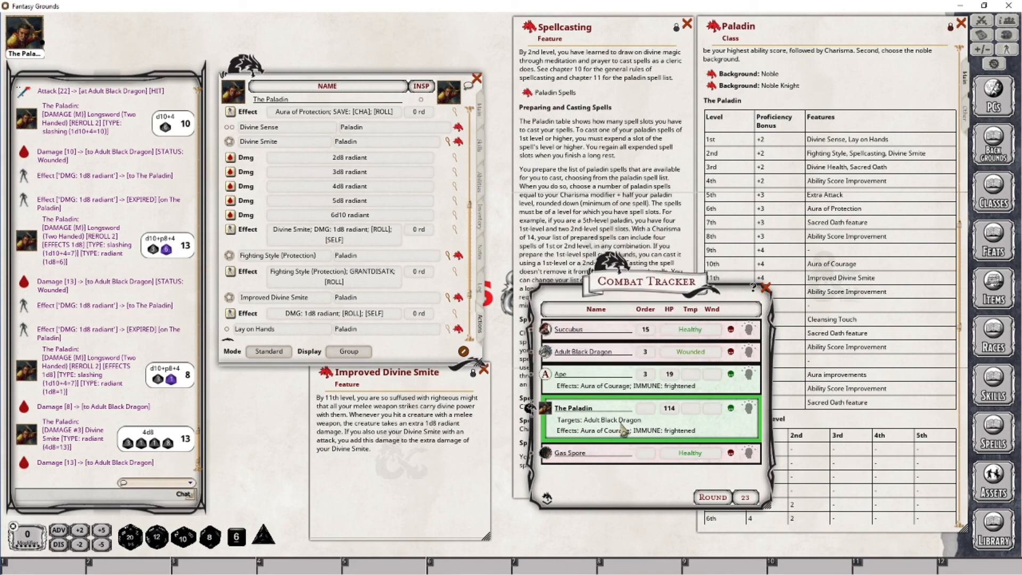
# Apply the 1d8 radiant Divine Smite effect to The Paladin twice.
pyautogui.scroll(3, 330, 184)
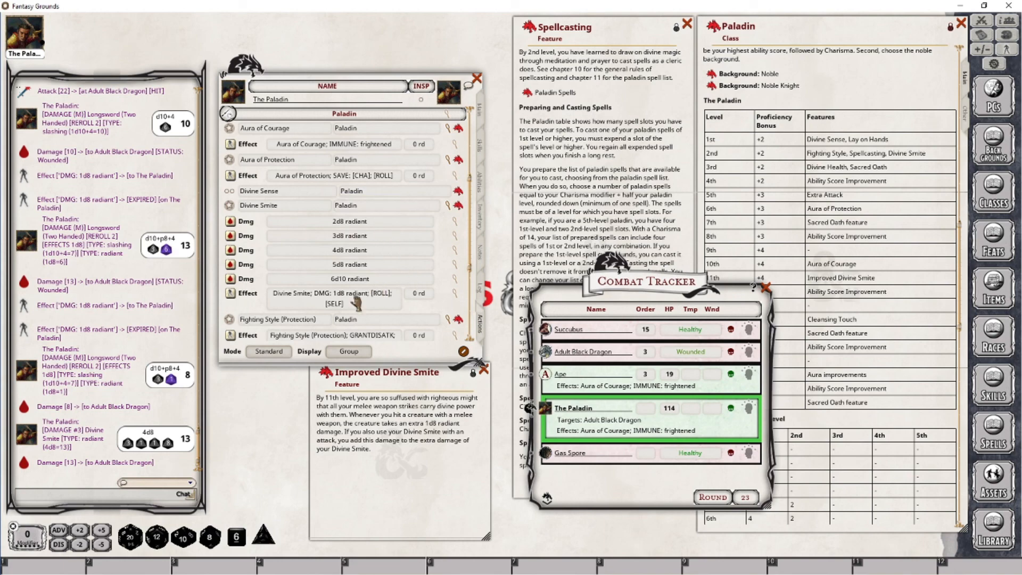
pyautogui.scroll(3, 341, 293)
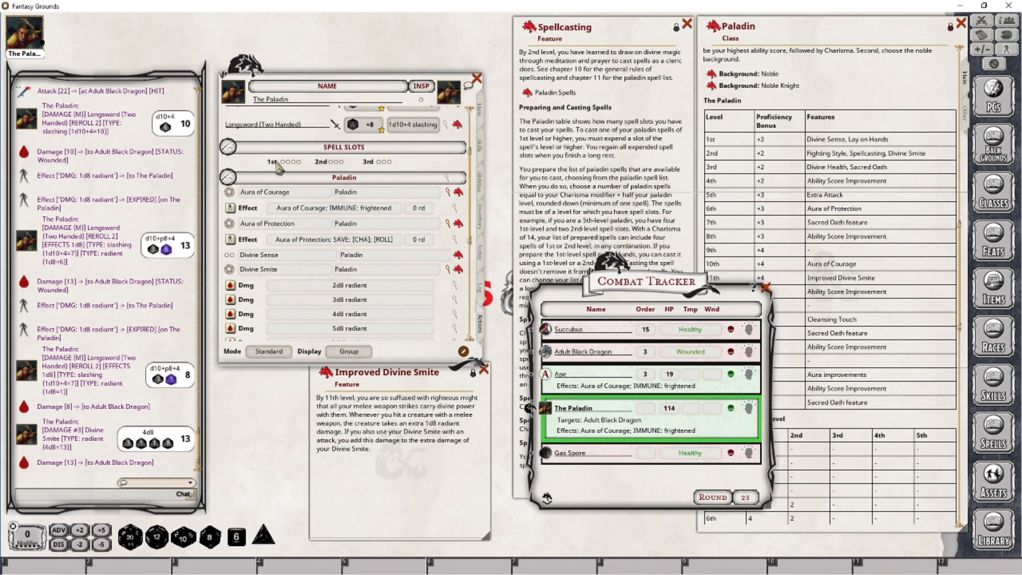
pyautogui.scroll(-4, 340, 266)
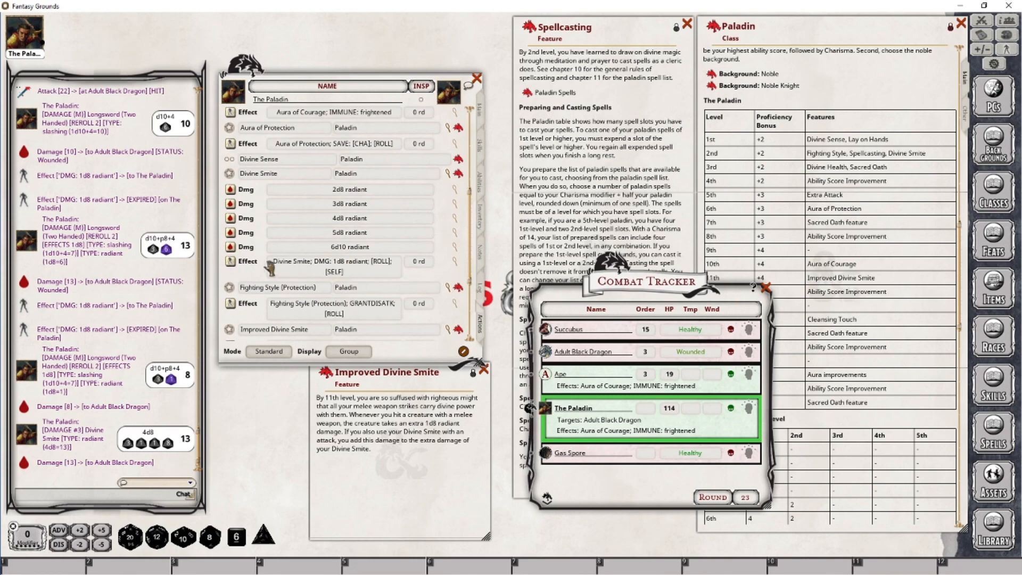
pyautogui.click(231, 261)
pyautogui.click(230, 261)
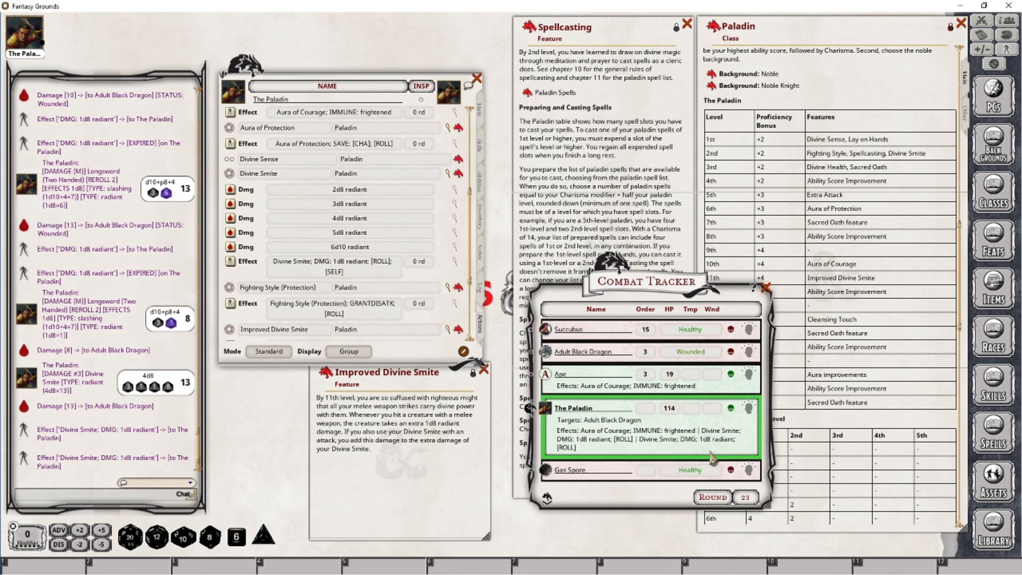
# Add the Improved Divine Smite effect to The Paladin and roll the two-handed longsword damage against the Adult Black Dragon.
pyautogui.scroll(-3, 351, 274)
pyautogui.scroll(-2, 358, 274)
pyautogui.click(232, 233)
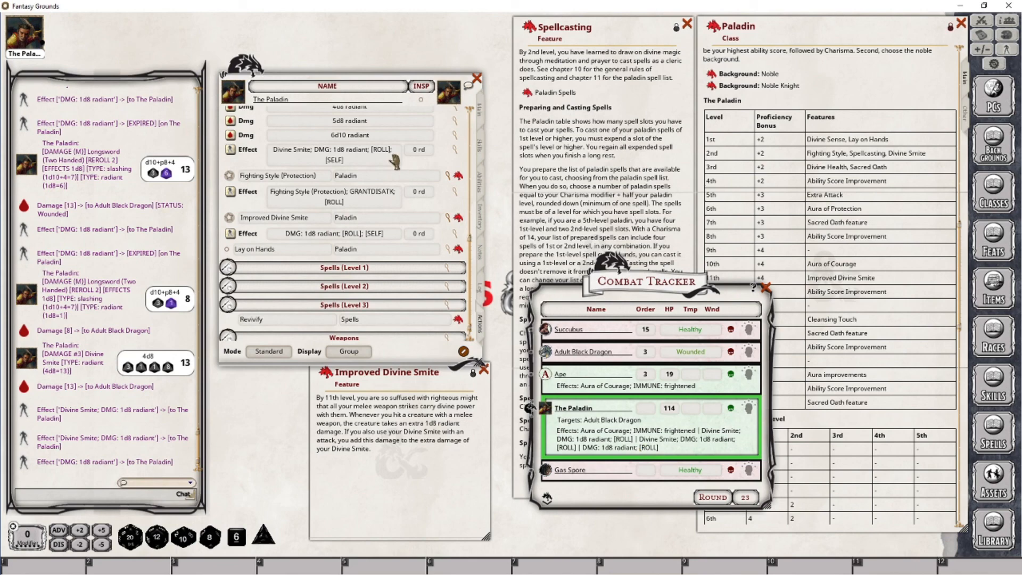
pyautogui.scroll(10, 391, 245)
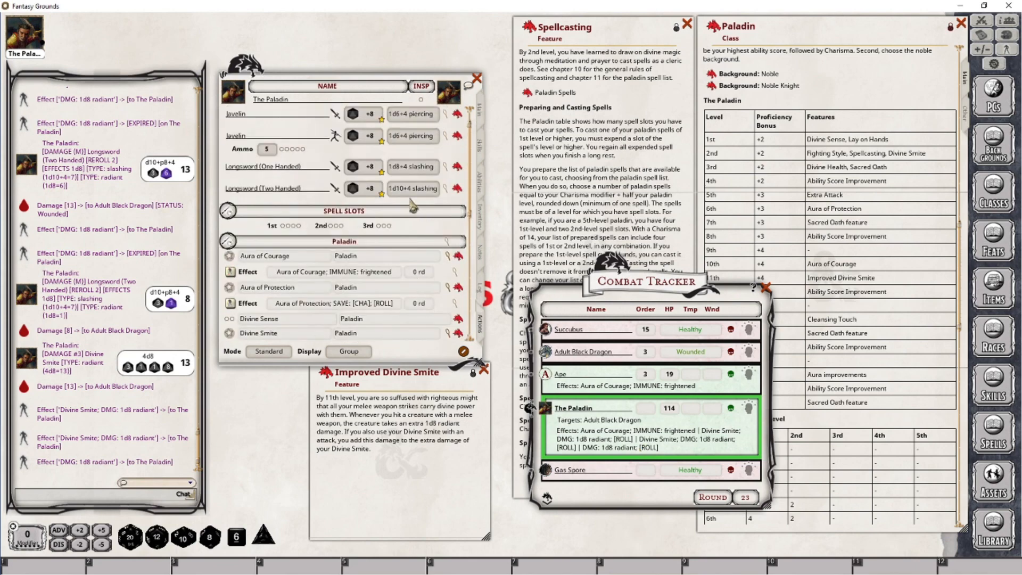
pyautogui.doubleClick(411, 190)
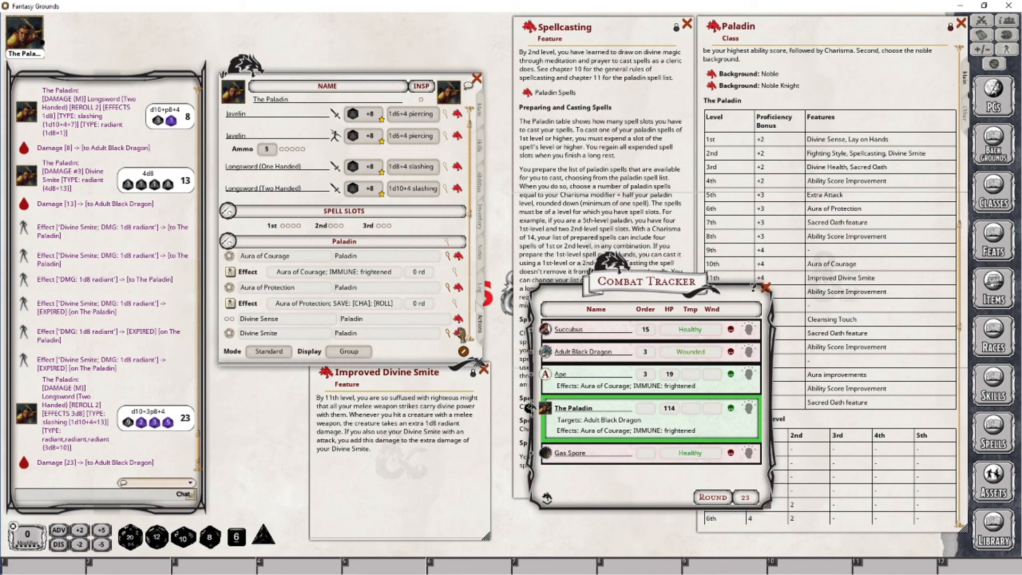
# Apply the 1d8 radiant Divine Smite effect to The Paladin four times.
pyautogui.scroll(-2, 426, 298)
pyautogui.scroll(-1, 418, 286)
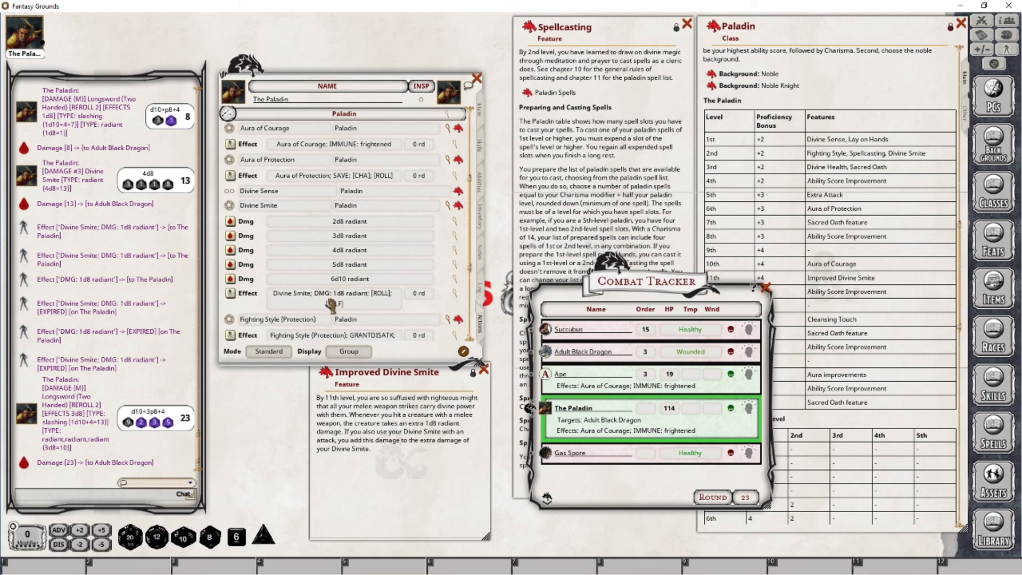
pyautogui.doubleClick(233, 298)
pyautogui.doubleClick(232, 298)
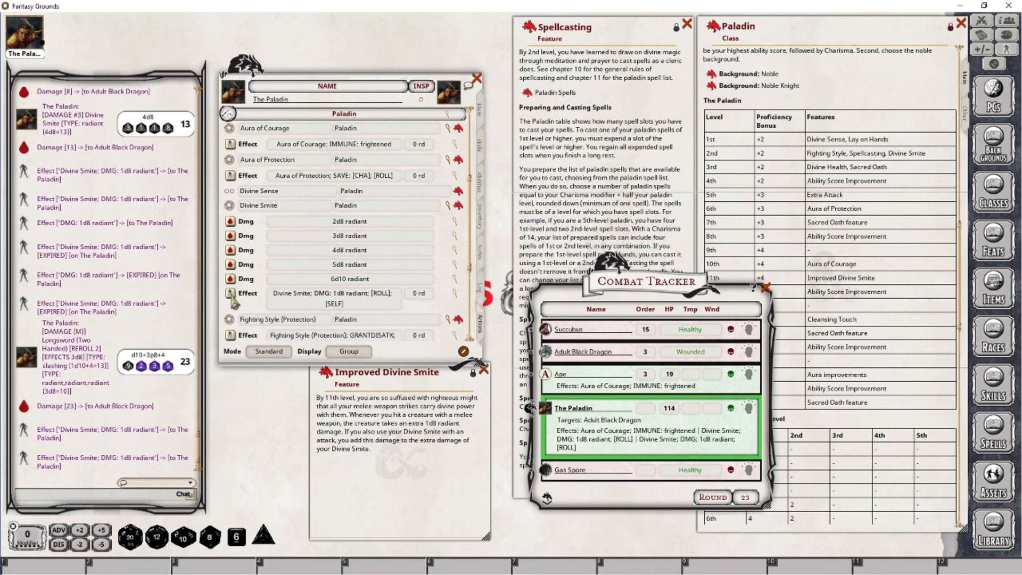
pyautogui.doubleClick(232, 298)
pyautogui.doubleClick(232, 298)
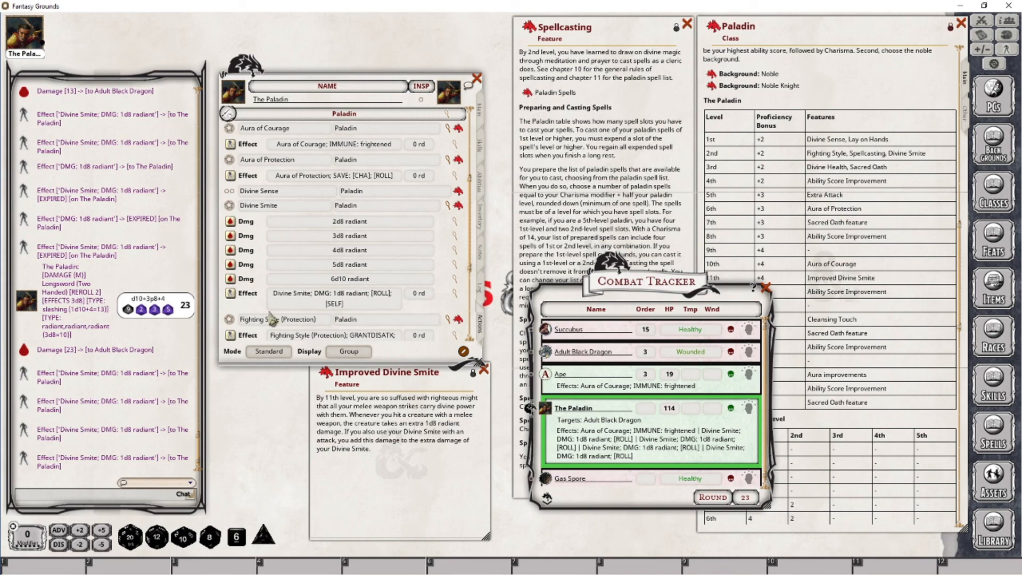
# Relabel the Divine Smite effect in its description as "Divine Smite (1 lvl 1 SL)".
pyautogui.click(454, 296)
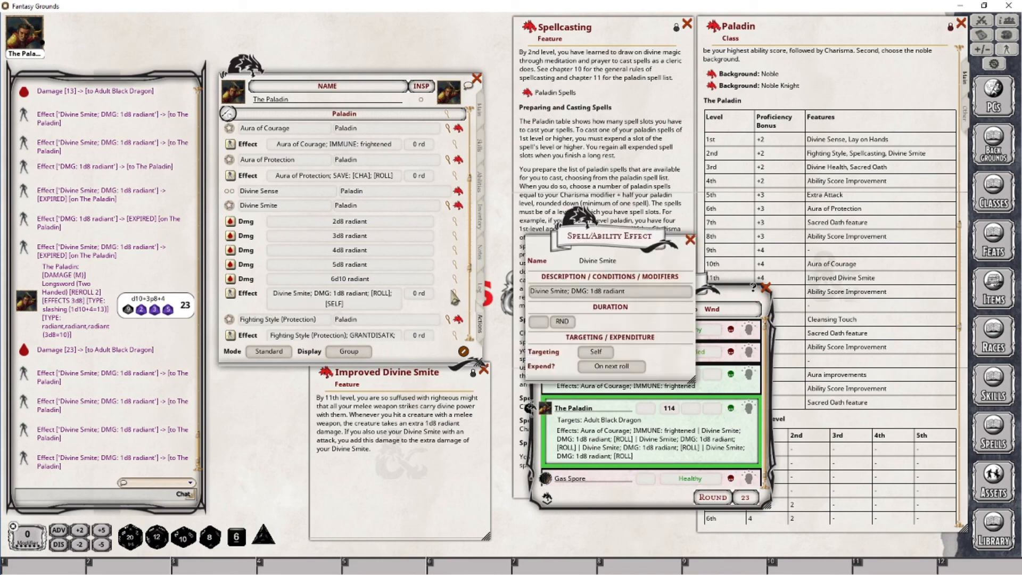
pyautogui.click(607, 292)
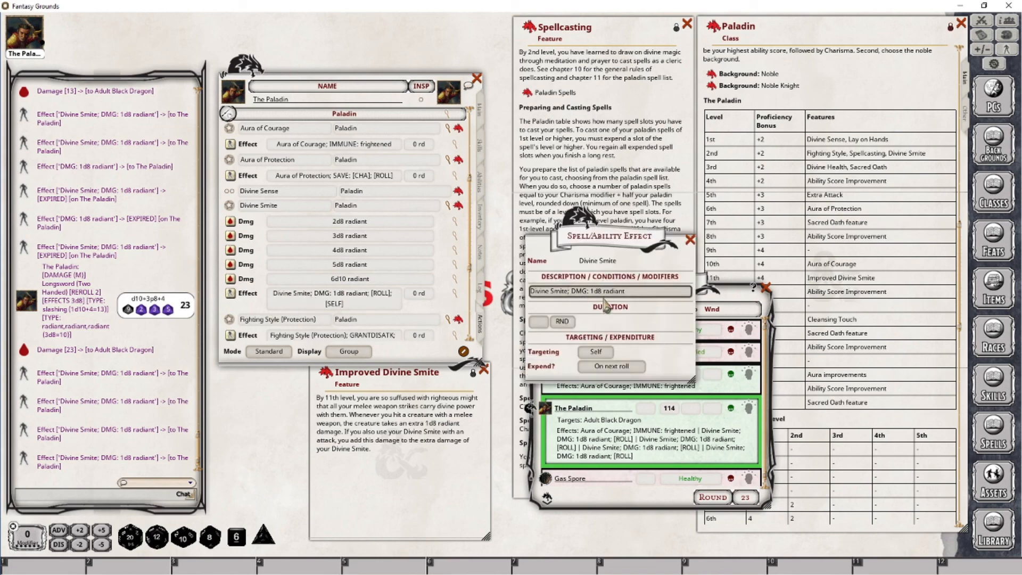
pyautogui.write('(1 lv')
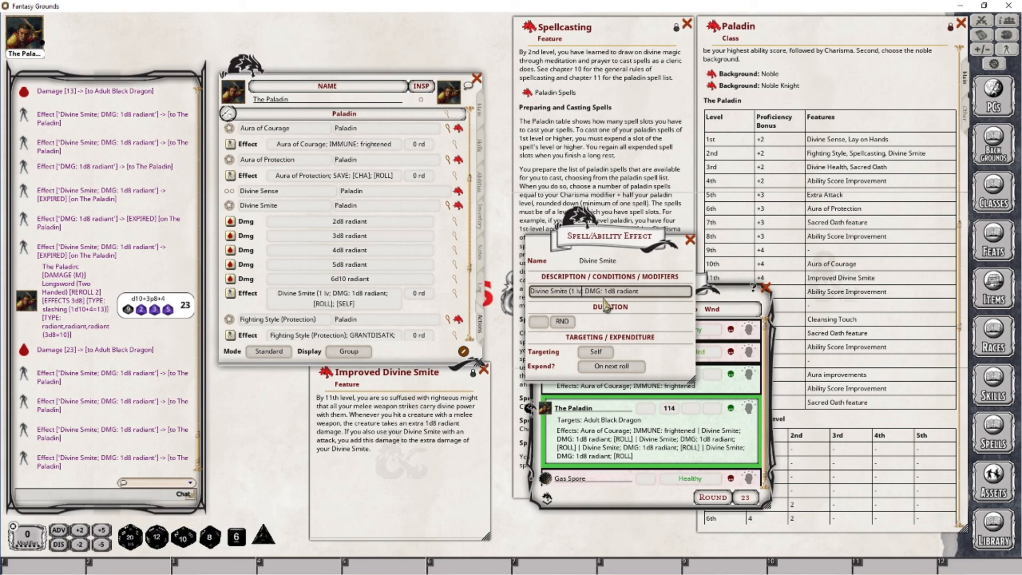
pyautogui.write('l 1 SL')
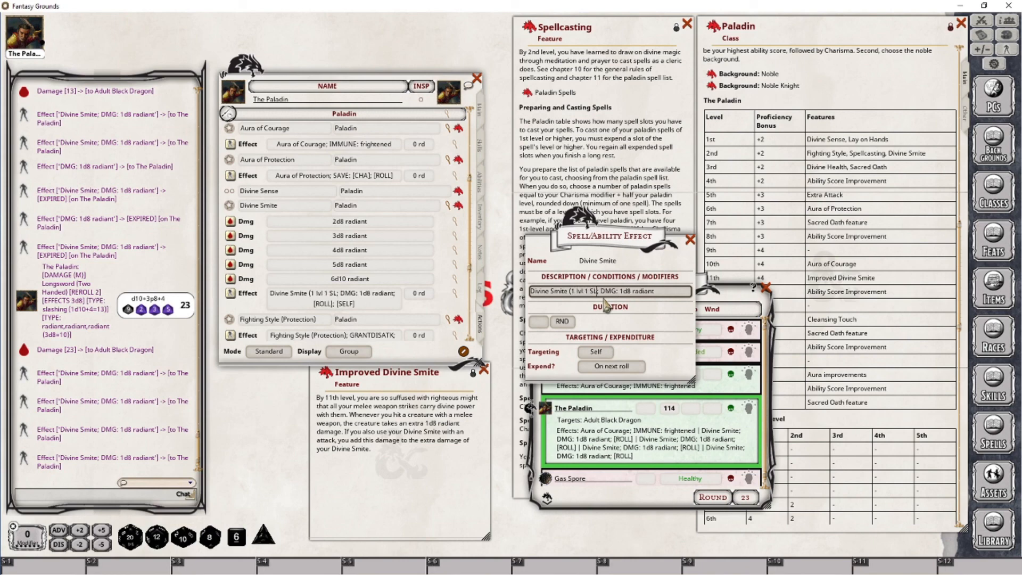
pyautogui.write(')')
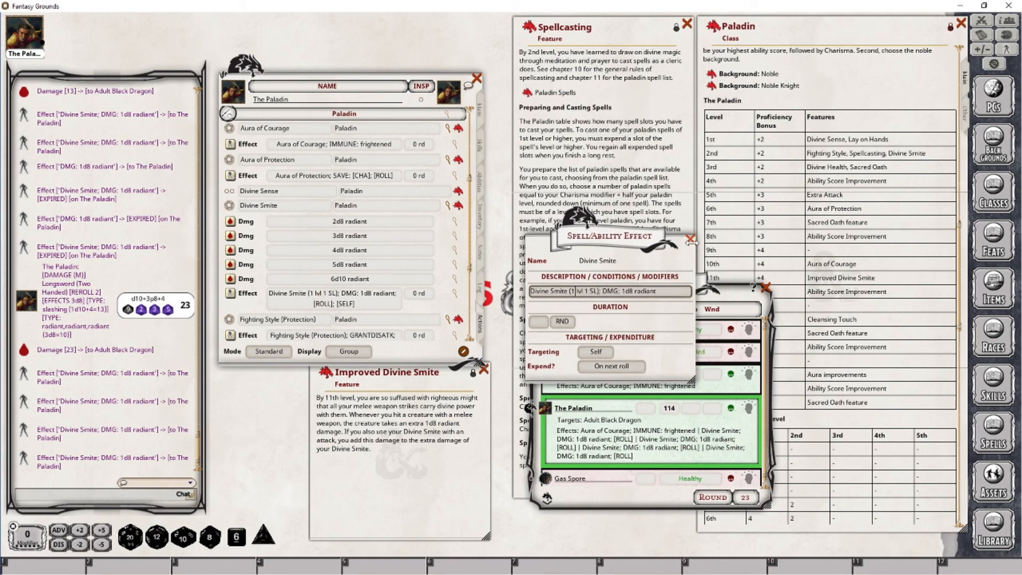
pyautogui.click(691, 239)
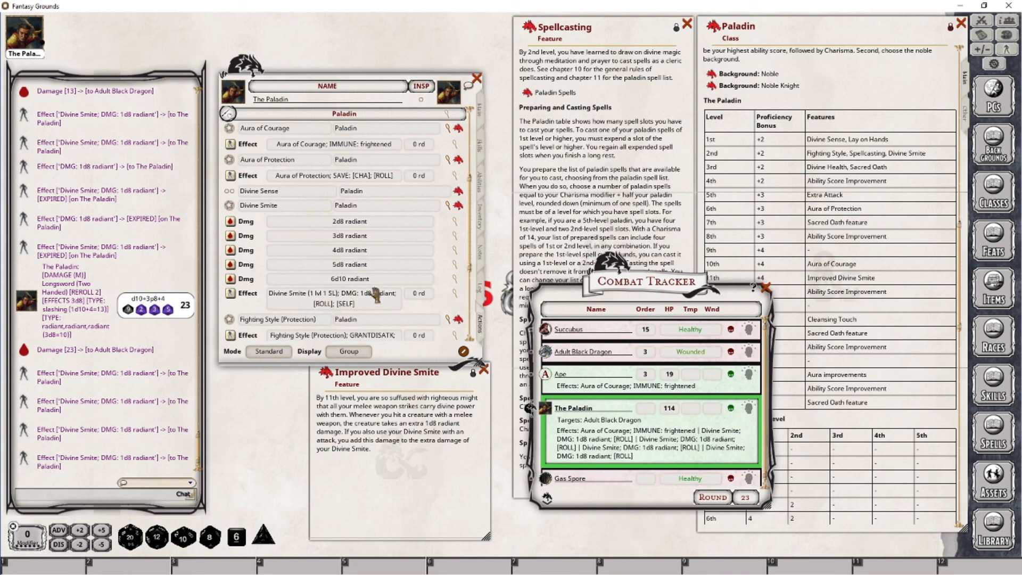
# Set the damage in the Divine Smite (1 lvl 1 SL) effect to 2d8 radiant and close its details.
pyautogui.click(455, 296)
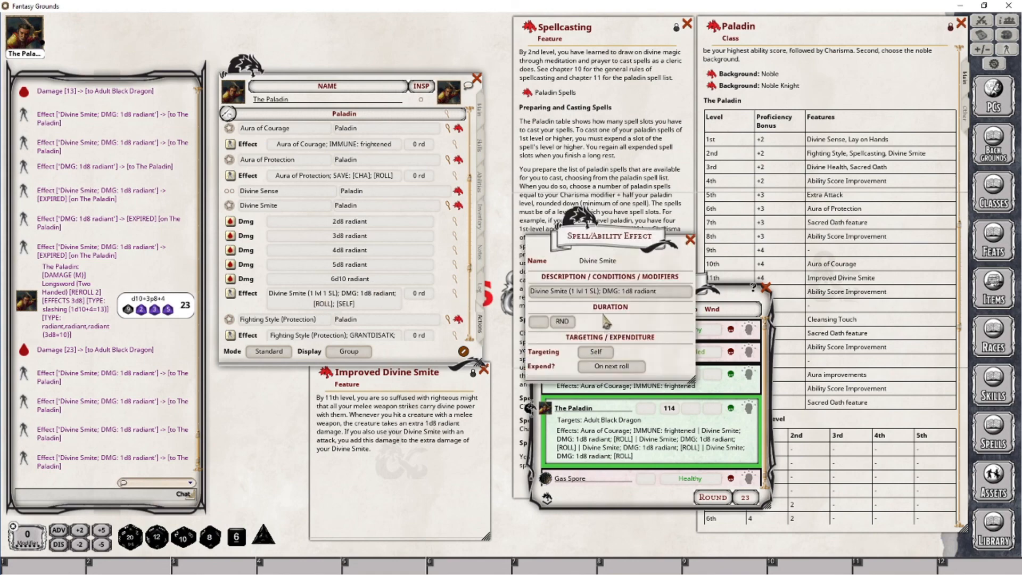
pyautogui.press('BackSpace')
pyautogui.write('2')
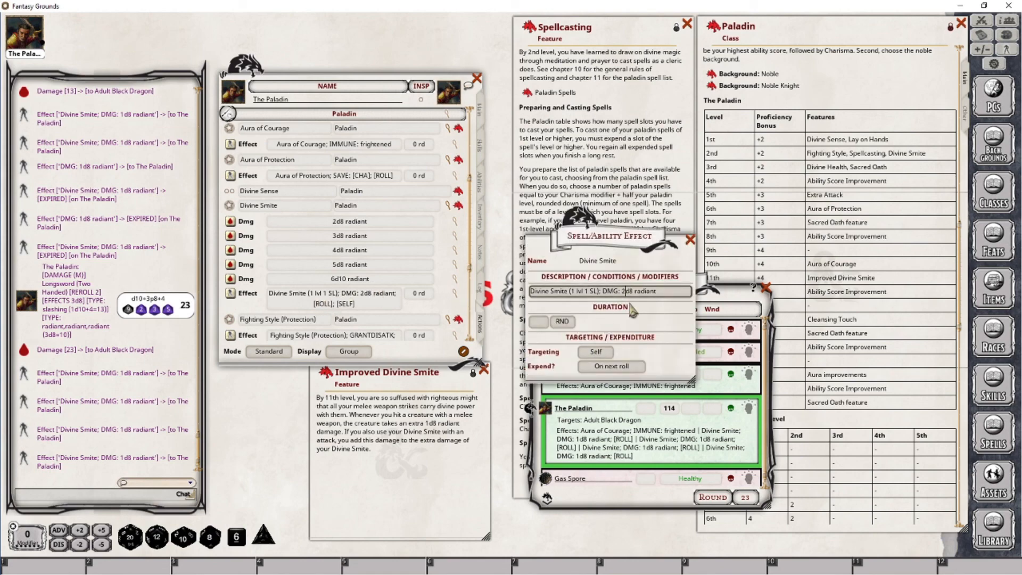
pyautogui.click(690, 240)
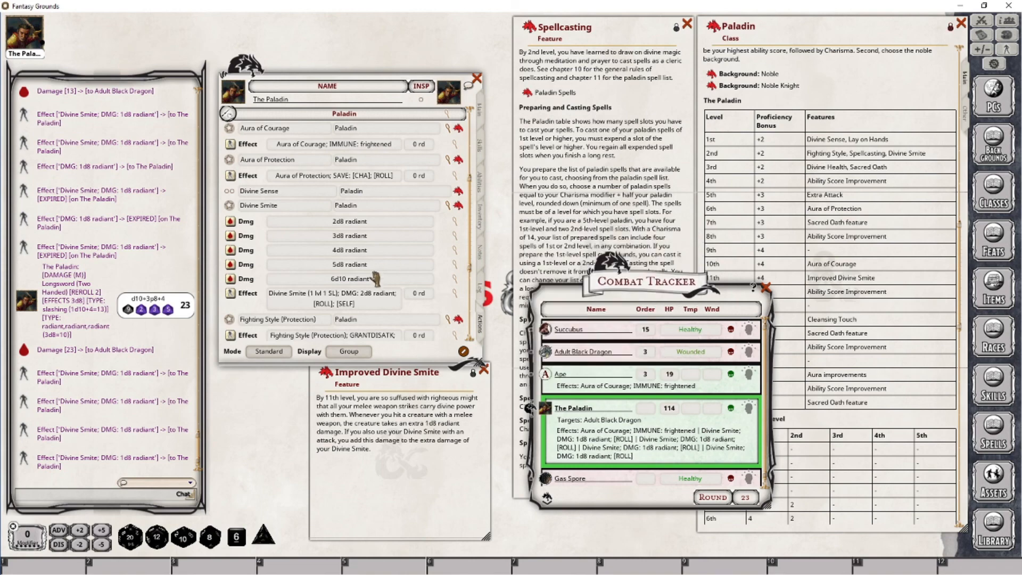
# Add a second, blank effect action to the Divine Smite feature.
pyautogui.rightClick(415, 254)
pyautogui.click(457, 255)
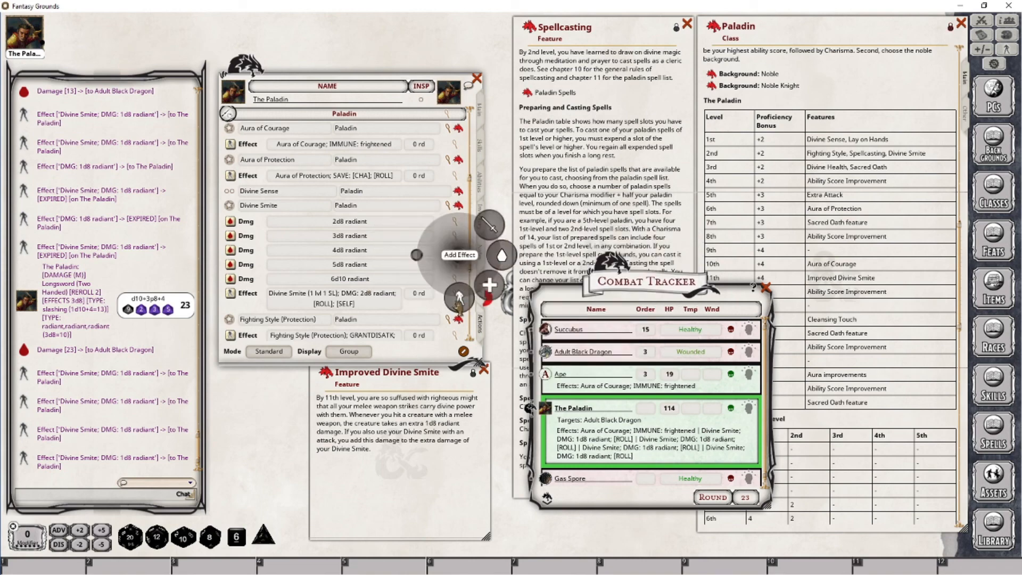
pyautogui.click(416, 255)
pyautogui.scroll(-2, 407, 263)
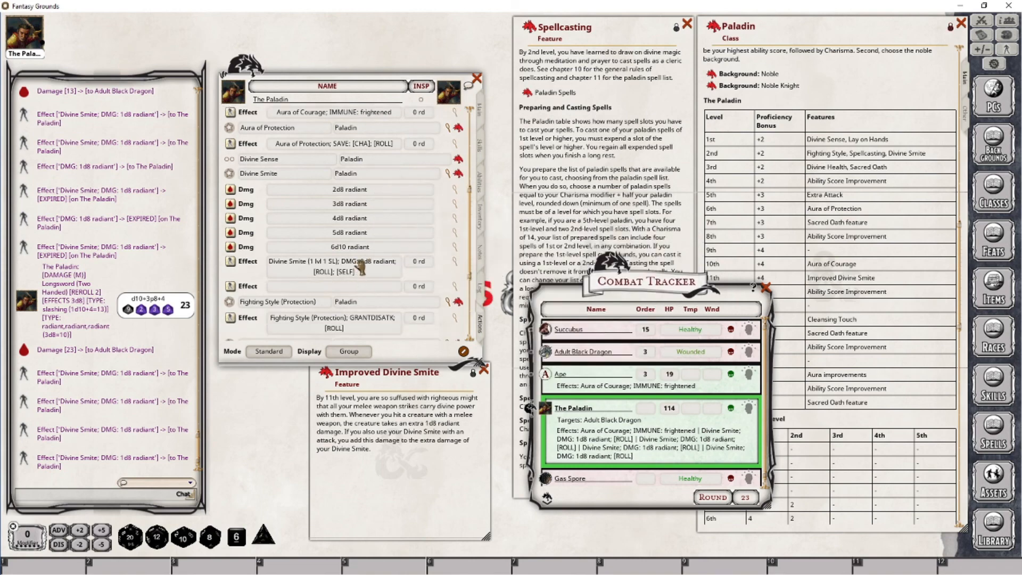
# Delete the 2d8 radiant damage action from the Divine Smite feature.
pyautogui.rightClick(419, 191)
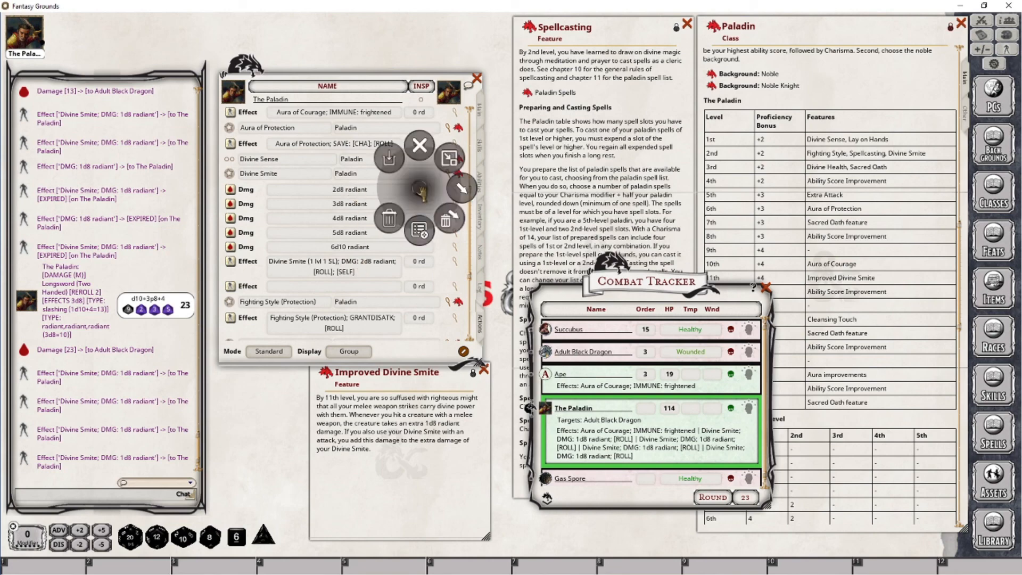
pyautogui.click(450, 211)
pyautogui.click(493, 207)
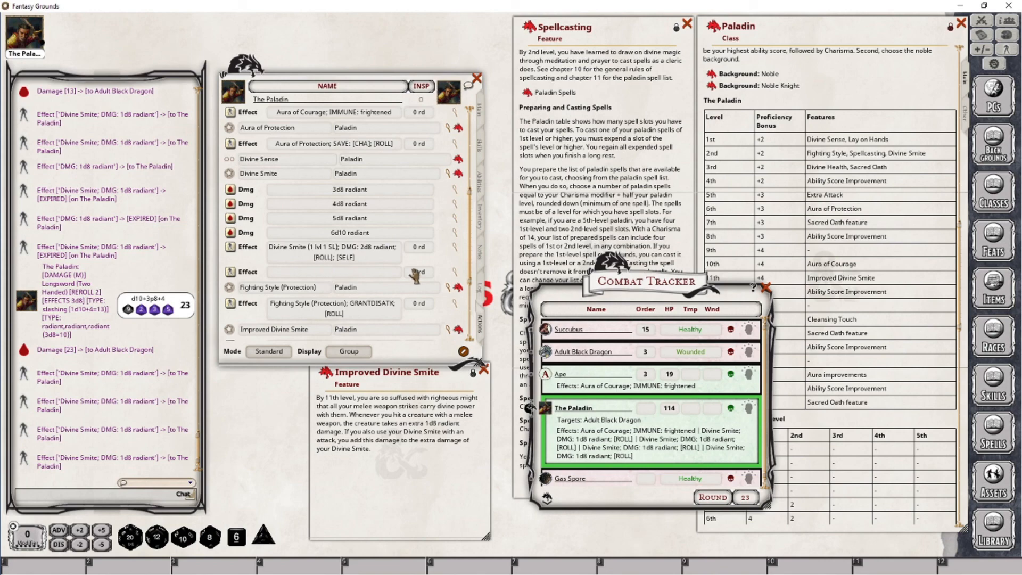
# Copy the description of the Divine Smite (1 lvl 1 SL) effect into the blank Divine Smite effect.
pyautogui.click(456, 248)
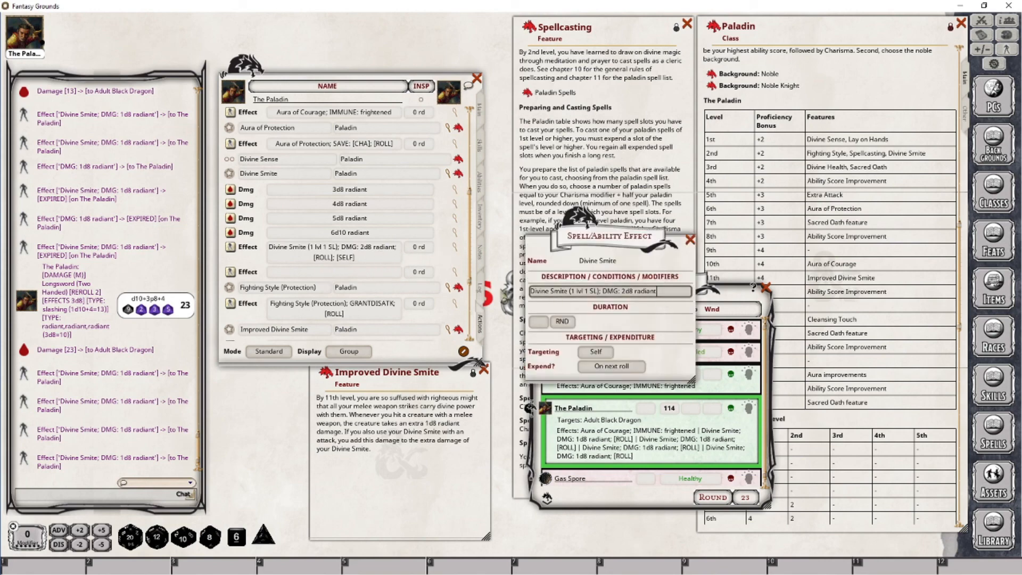
pyautogui.hotkey('ctrl', 'a')
pyautogui.hotkey('ctrl', 'c')
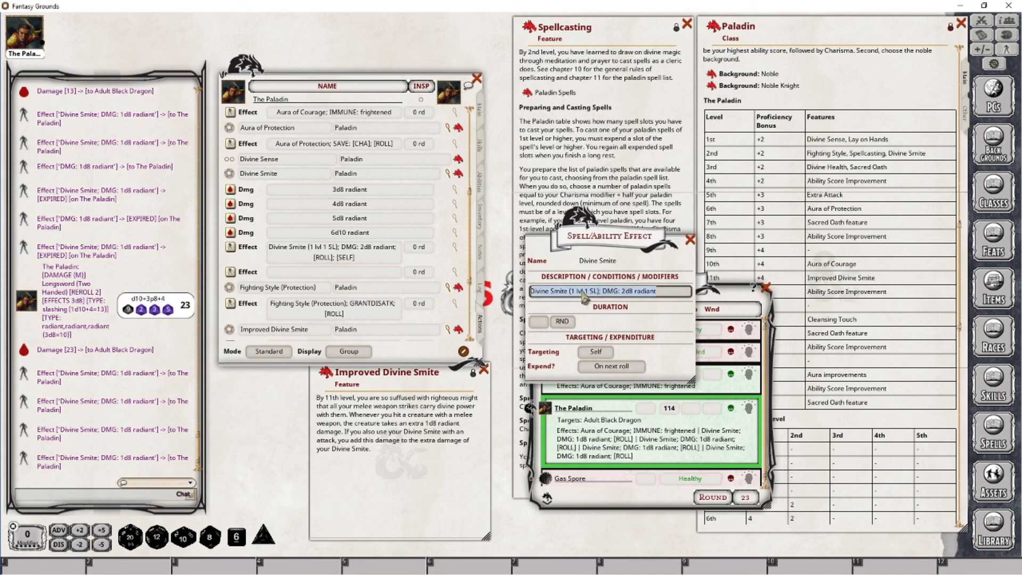
pyautogui.click(690, 240)
pyautogui.click(457, 272)
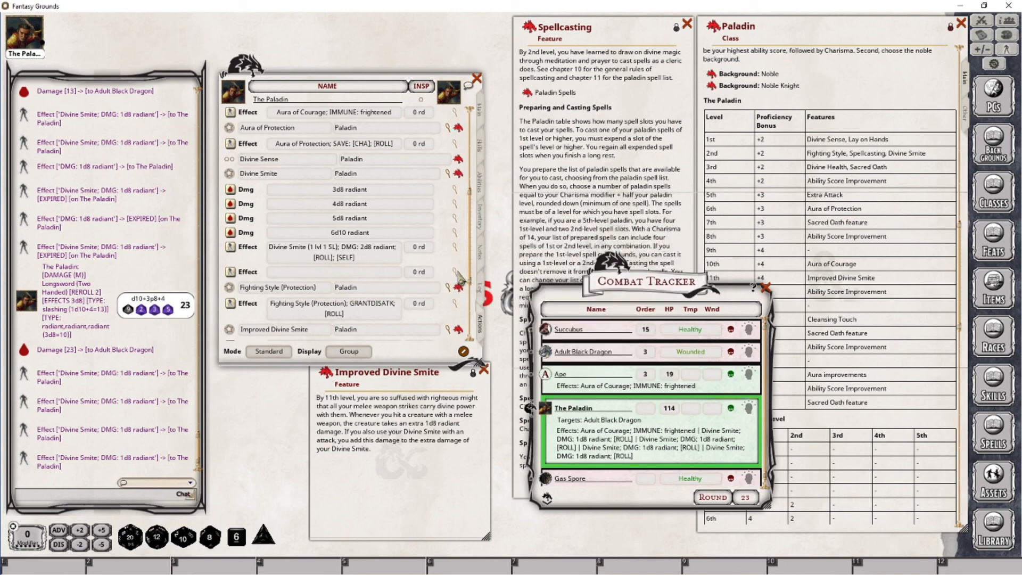
pyautogui.click(507, 288)
pyautogui.hotkey('ctrl', 'v')
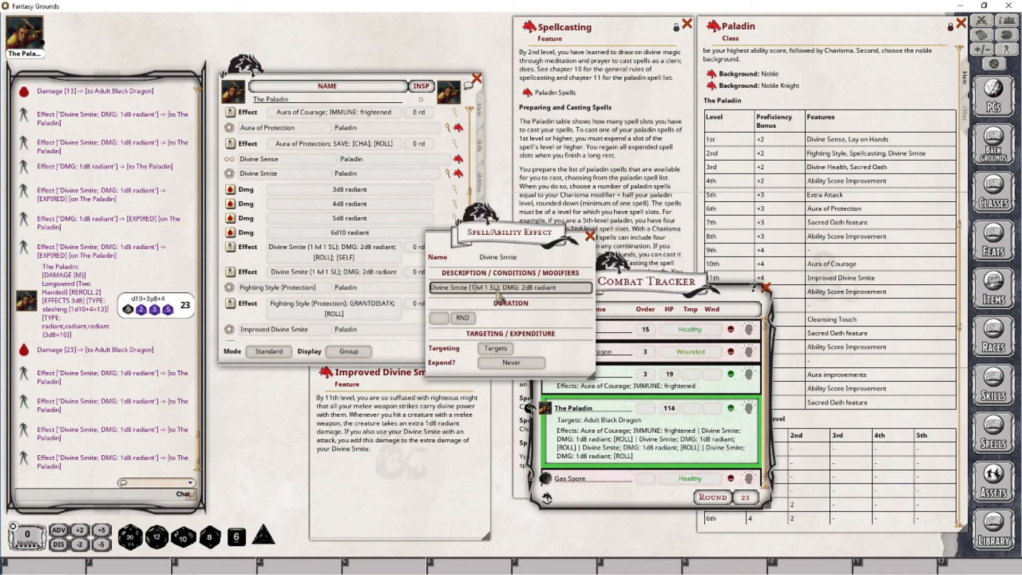
# Edit the copied effect's description to "Divine Smite (1 lvl 2 SL); DMG: 3d8 radiant" and close its details.
pyautogui.write('2')
pyautogui.press('Delete')
pyautogui.write('3')
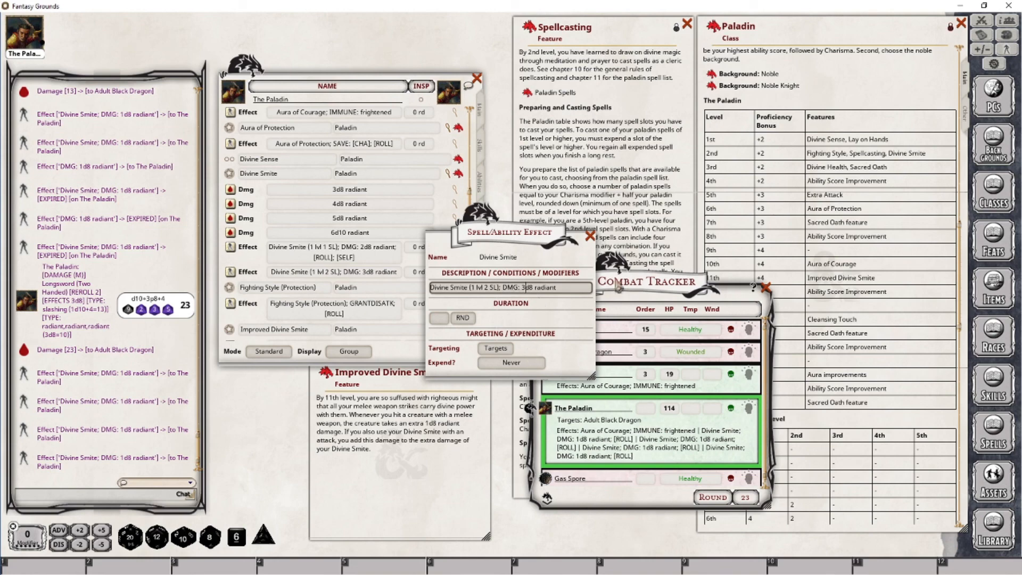
pyautogui.click(590, 237)
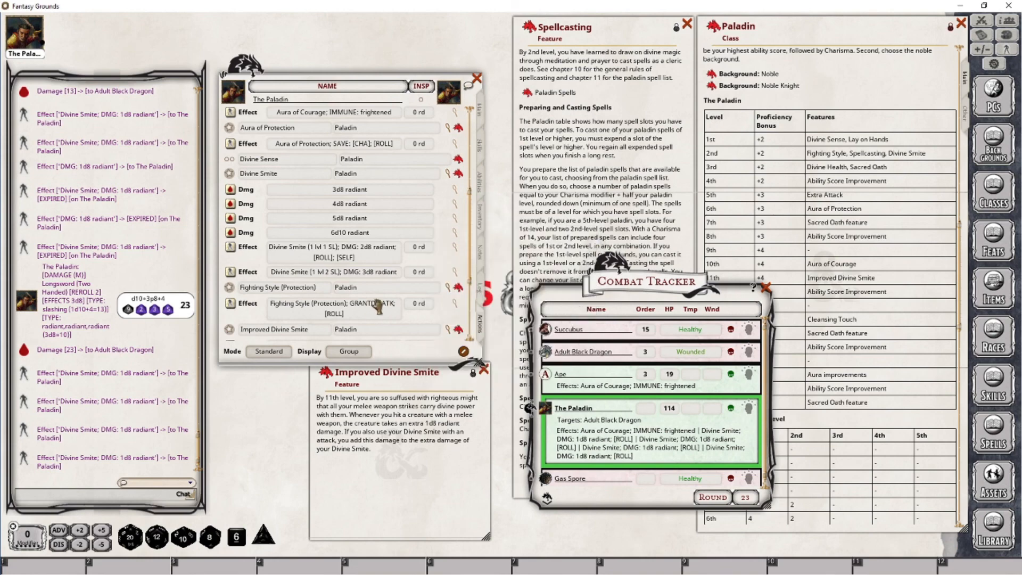
# Apply the Divine Smite (1 lvl 2 SL) and Improved Divine Smite effects, and roll the two-handed longsword's damage against the Adult Black Dragon.
pyautogui.scroll(3, 319, 278)
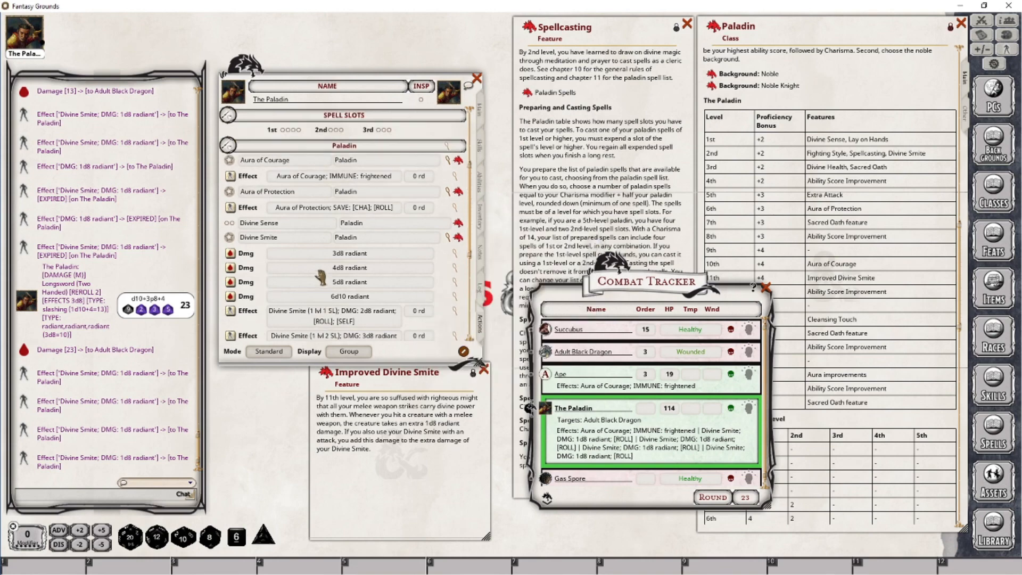
pyautogui.scroll(-1, 326, 234)
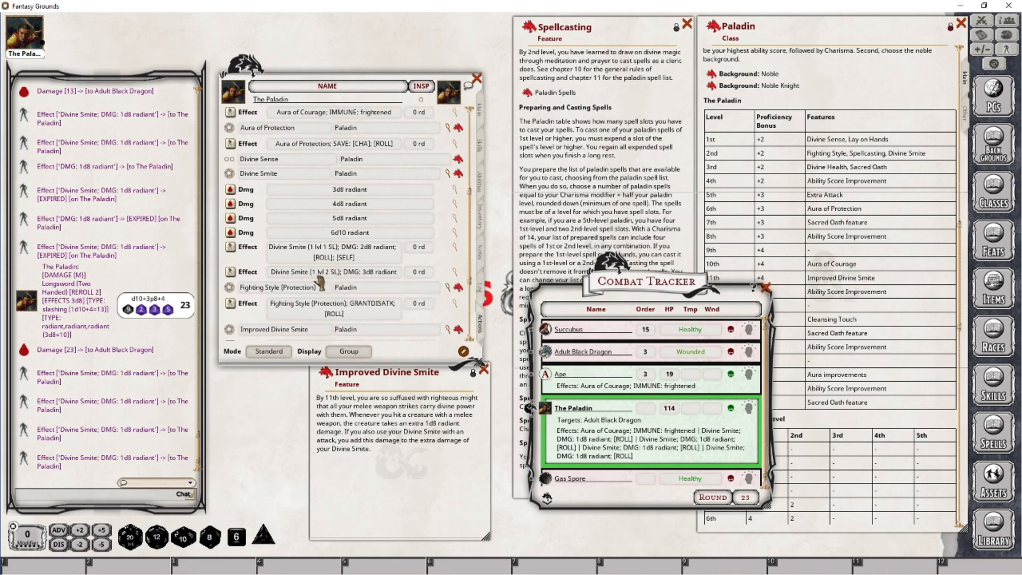
pyautogui.click(231, 288)
pyautogui.scroll(-2, 316, 289)
pyautogui.scroll(-2, 317, 289)
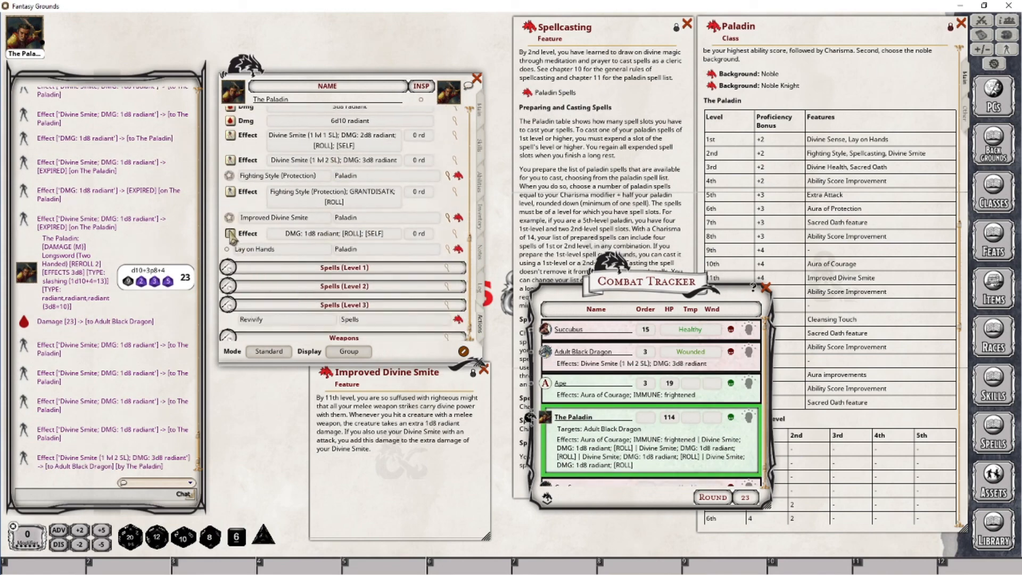
pyautogui.click(231, 234)
pyautogui.scroll(-5, 417, 238)
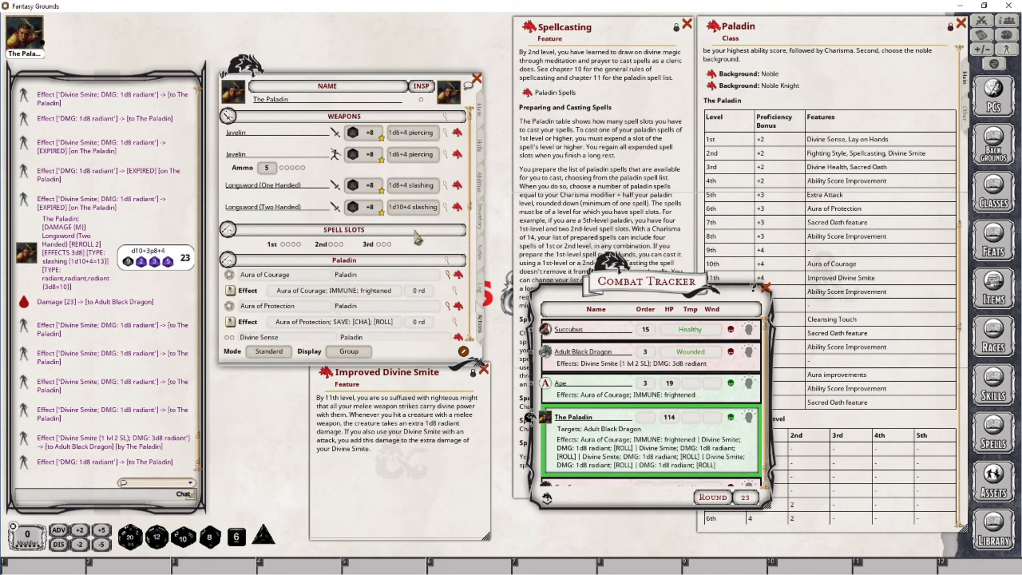
pyautogui.click(413, 207)
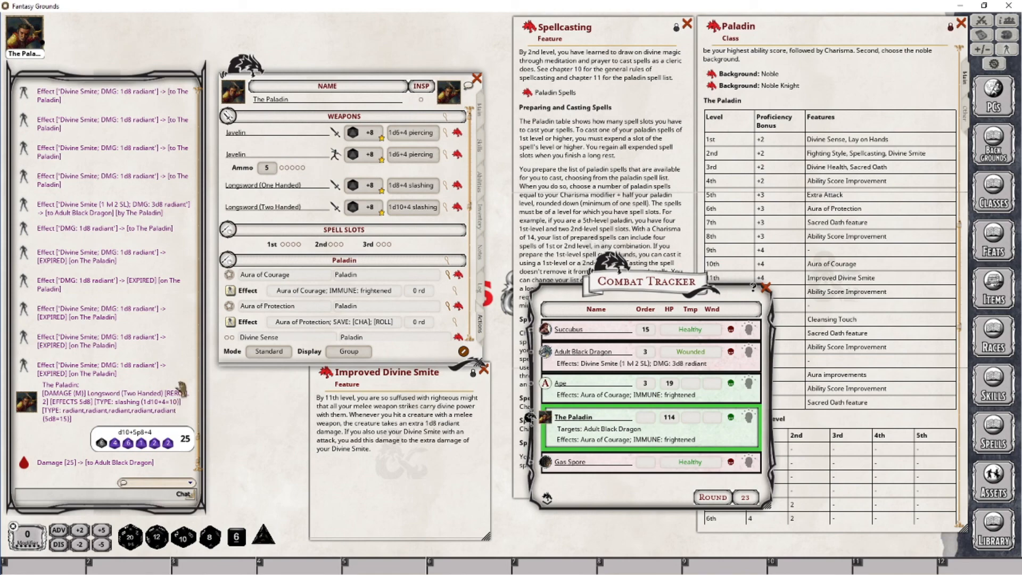
# Add a second damage entry of 1d8 radiant to the Longsword (One Handed) weapon and close its details.
pyautogui.scroll(-8, 352, 247)
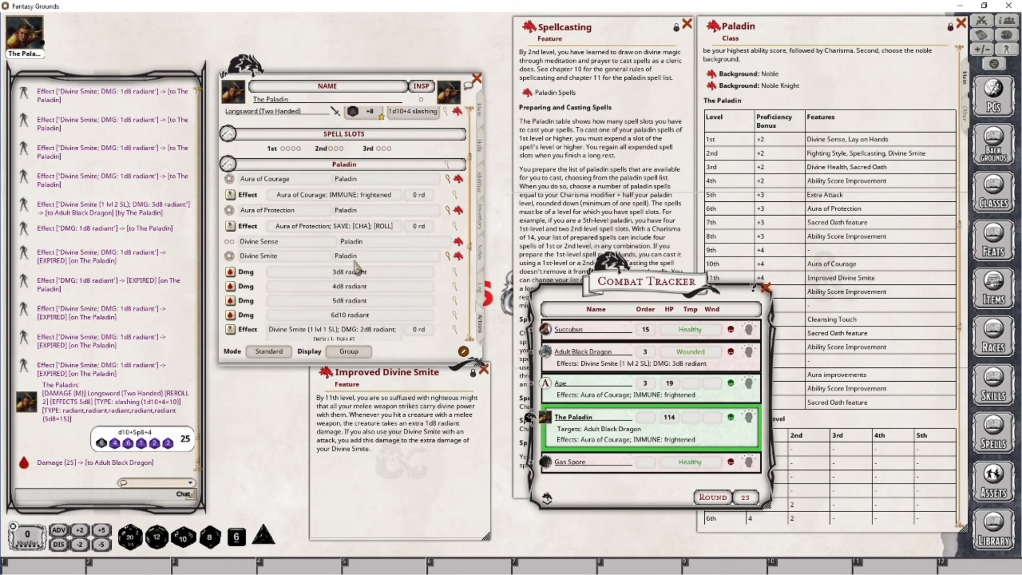
pyautogui.scroll(-3, 343, 291)
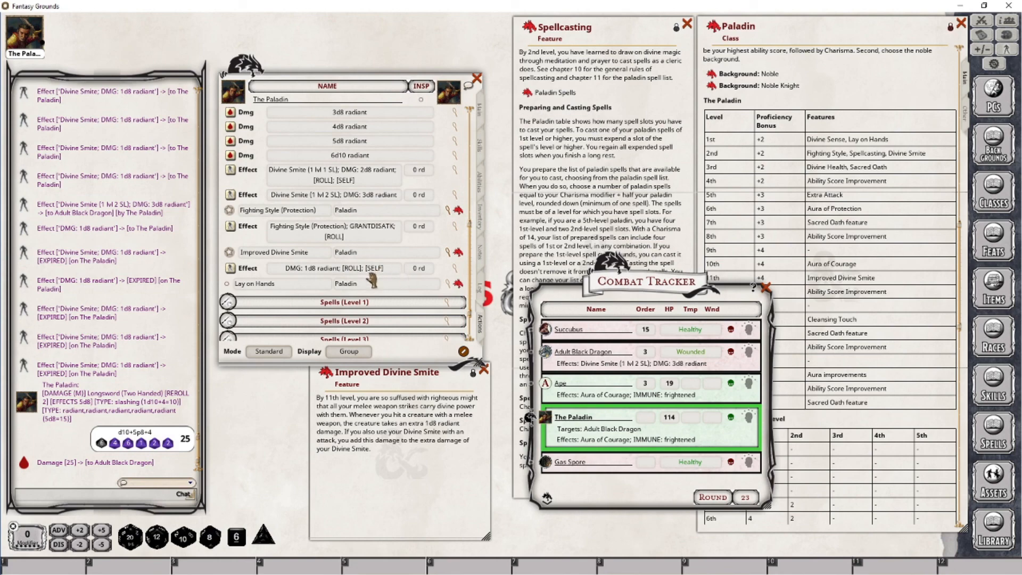
pyautogui.scroll(6, 373, 280)
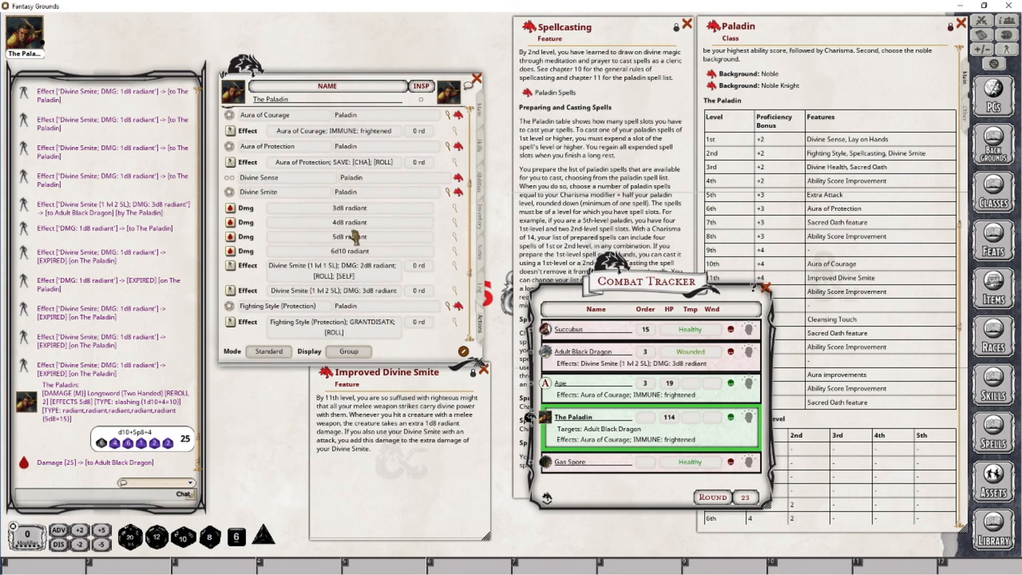
pyautogui.scroll(10, 392, 317)
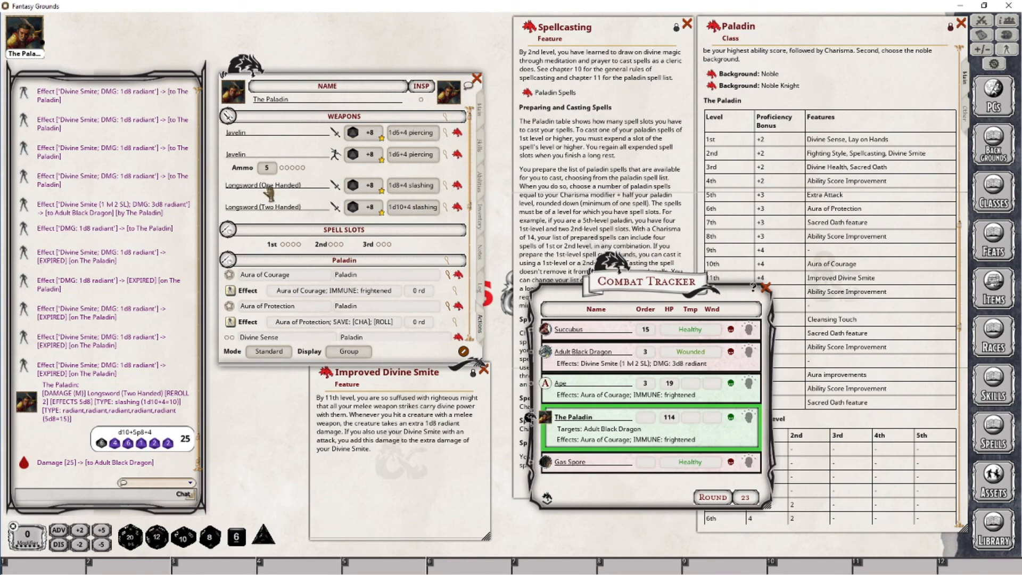
pyautogui.click(446, 185)
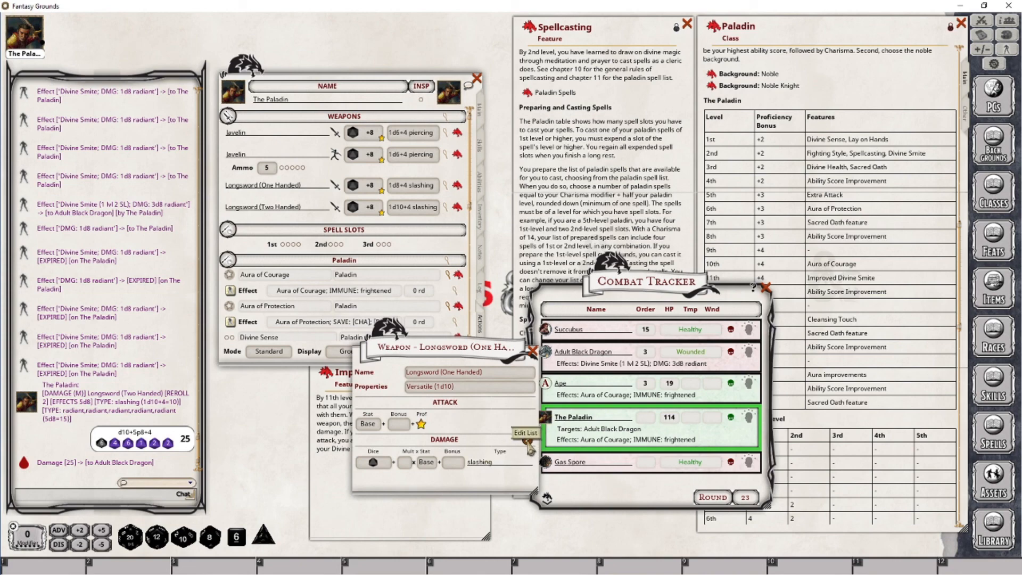
pyautogui.click(527, 440)
pyautogui.click(514, 441)
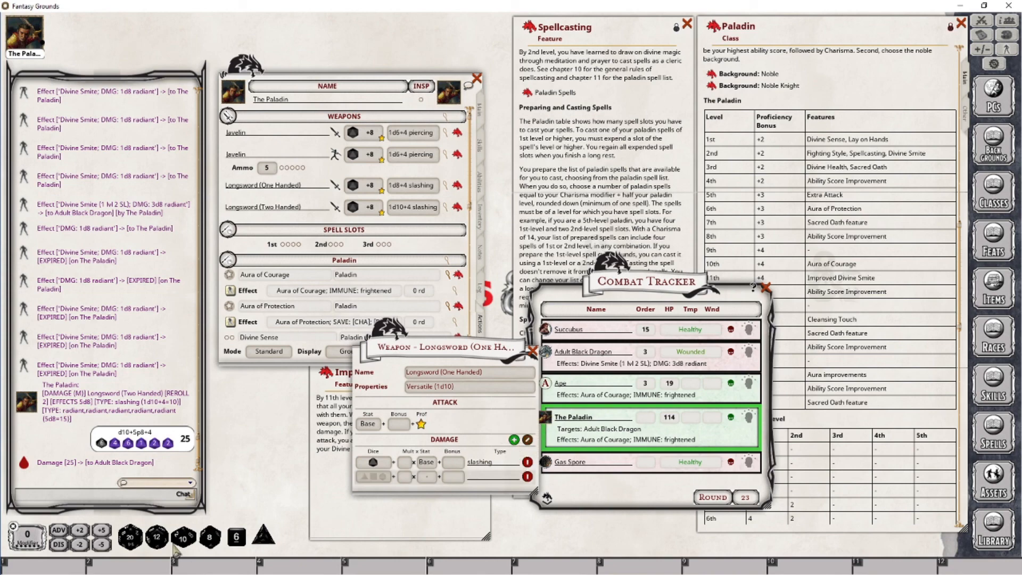
pyautogui.moveTo(213, 540); pyautogui.dragTo(374, 477)
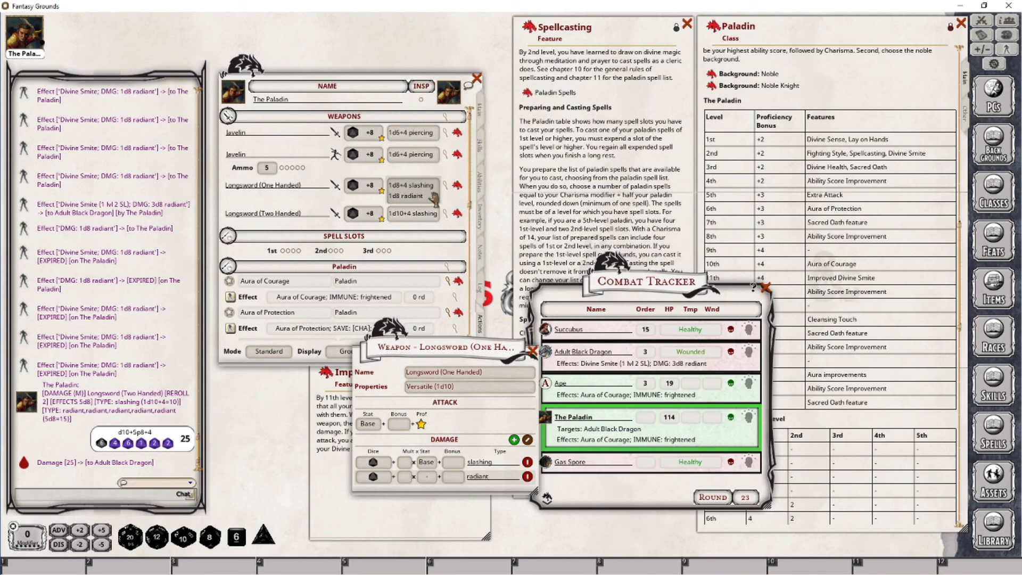
pyautogui.click(532, 350)
# Roll the one-handed longsword's slashing and radiant damage against the Adult Black Dragon.
pyautogui.scroll(-10, 269, 306)
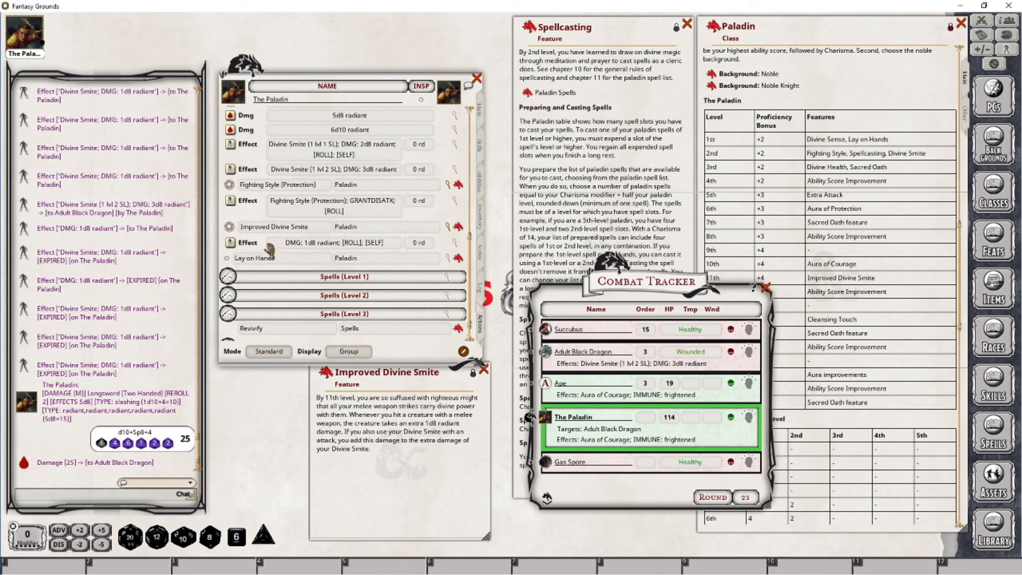
pyautogui.scroll(8, 350, 267)
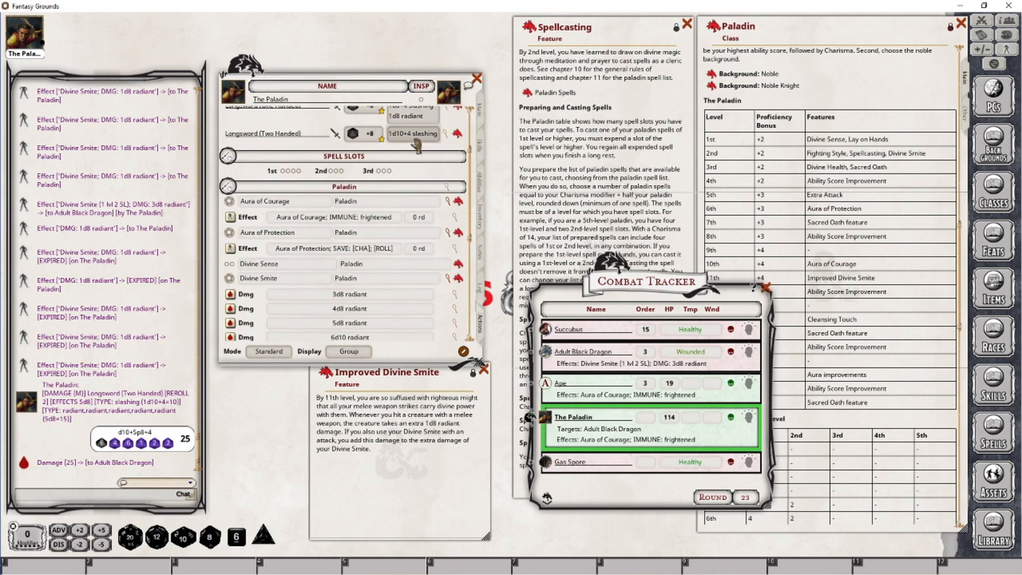
pyautogui.doubleClick(398, 118)
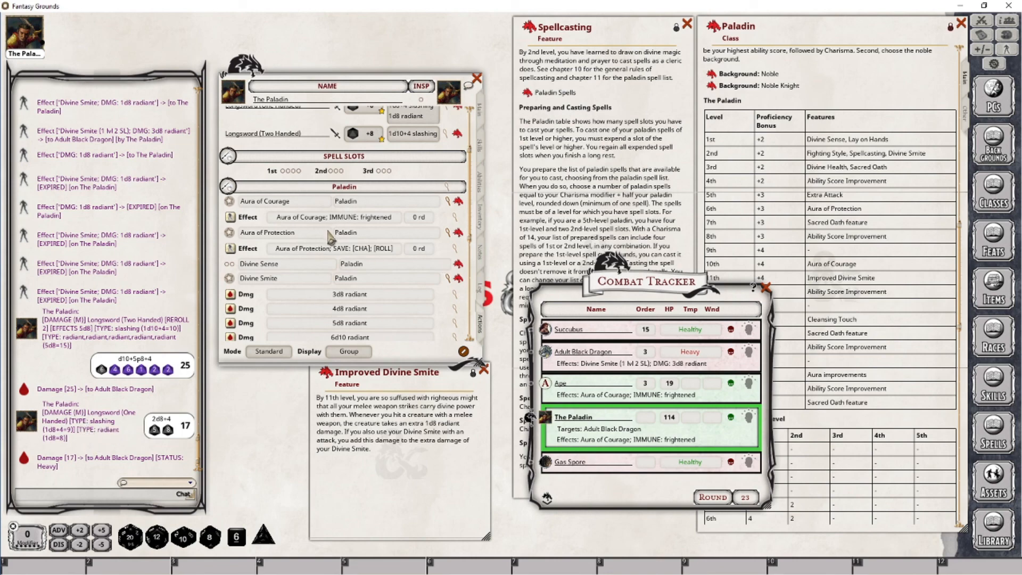
# Delete the 3d8 radiant damage action from the Divine Smite feature and close the Improved Divine Smite description.
pyautogui.scroll(3, 391, 251)
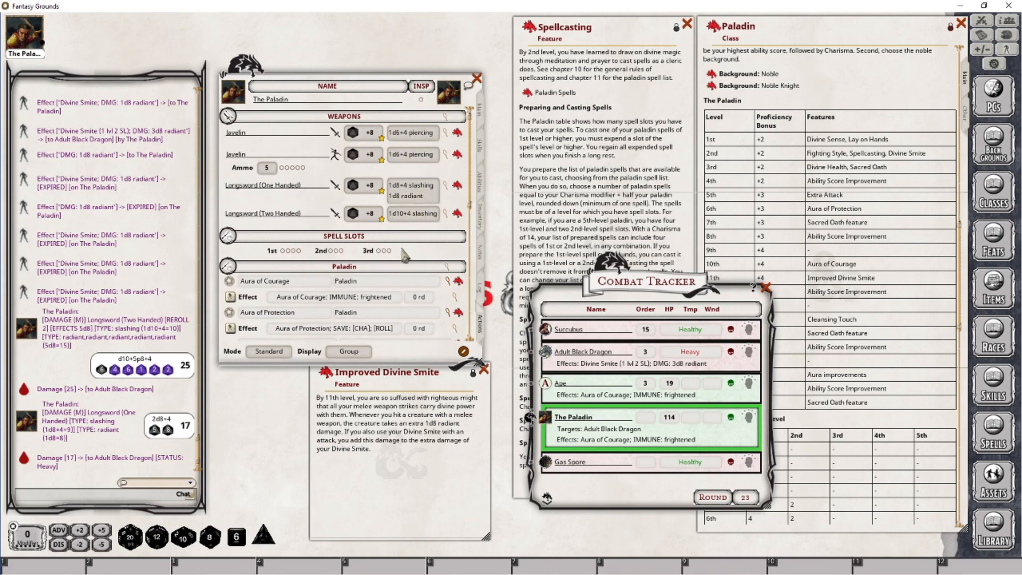
pyautogui.scroll(-5, 405, 257)
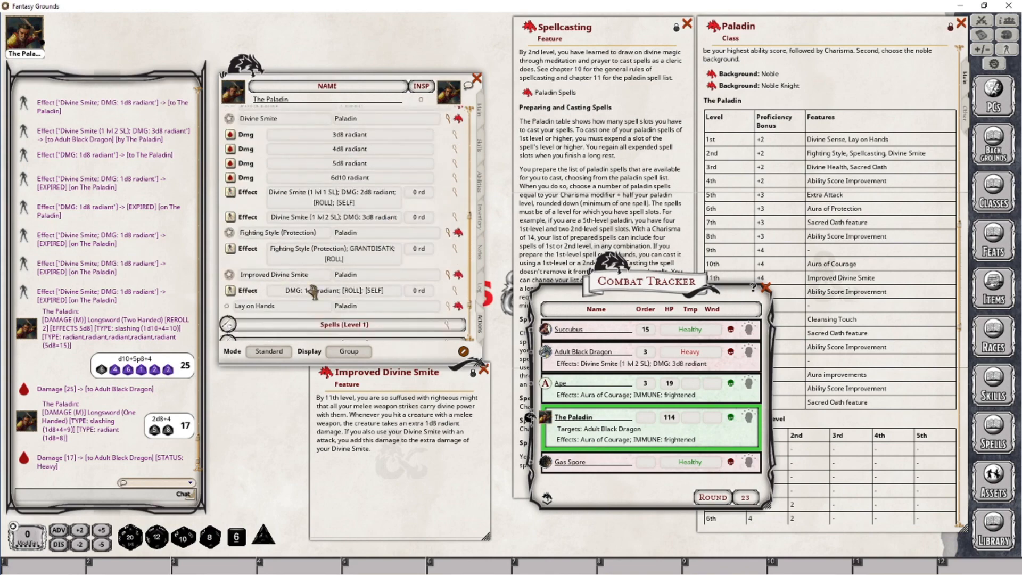
pyautogui.scroll(2, 304, 287)
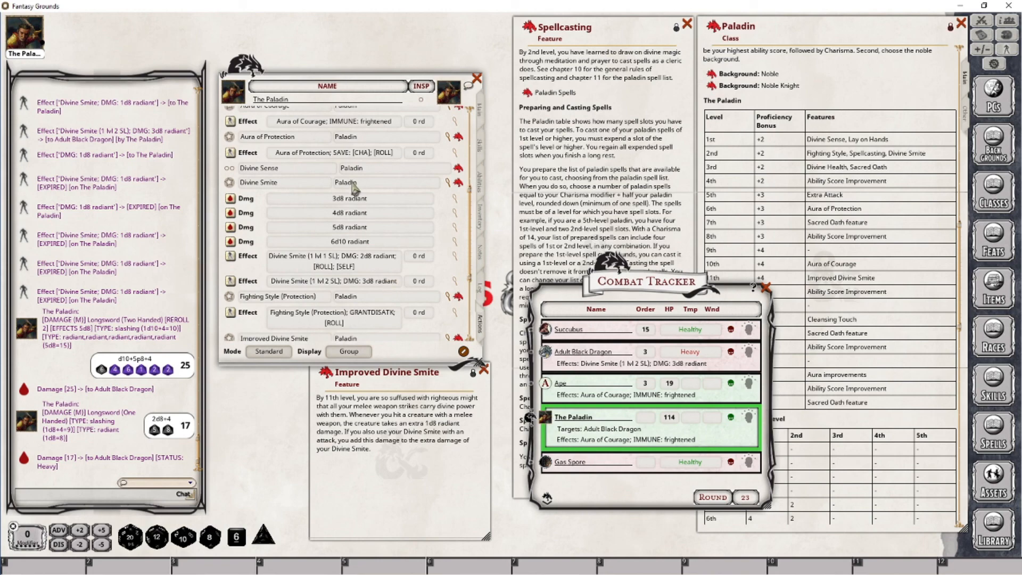
pyautogui.rightClick(421, 200)
pyautogui.click(445, 230)
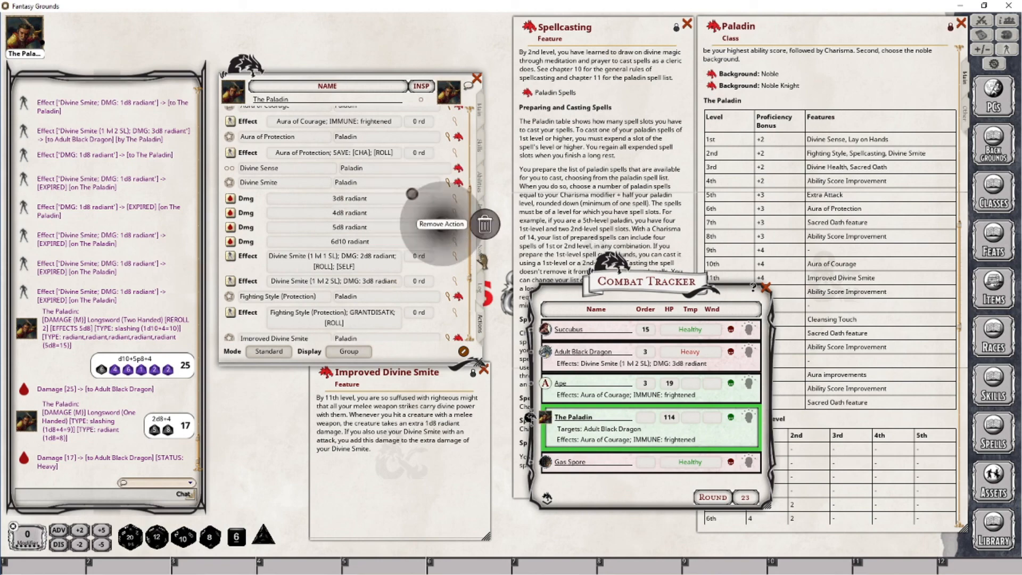
pyautogui.click(481, 226)
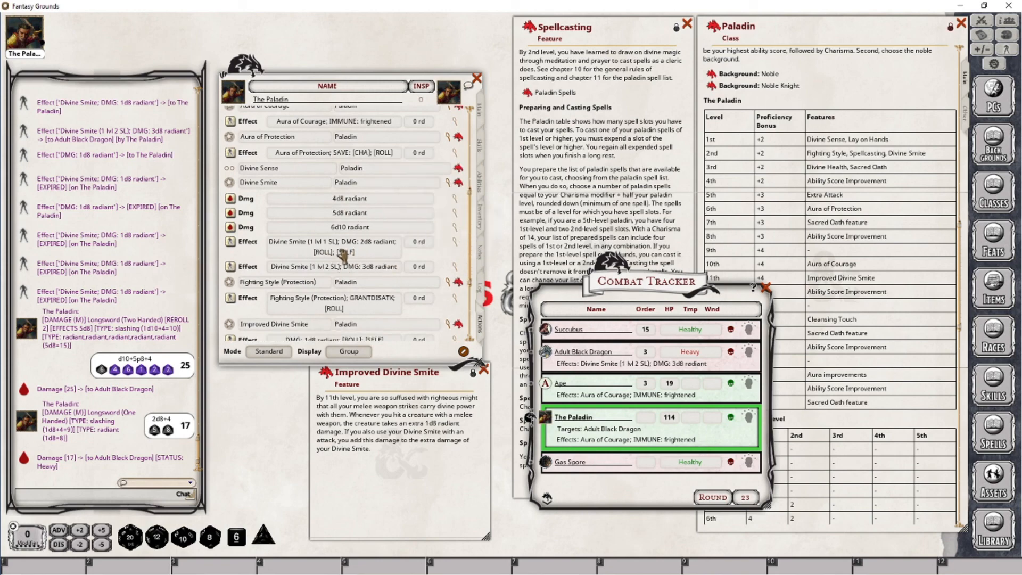
pyautogui.click(440, 394)
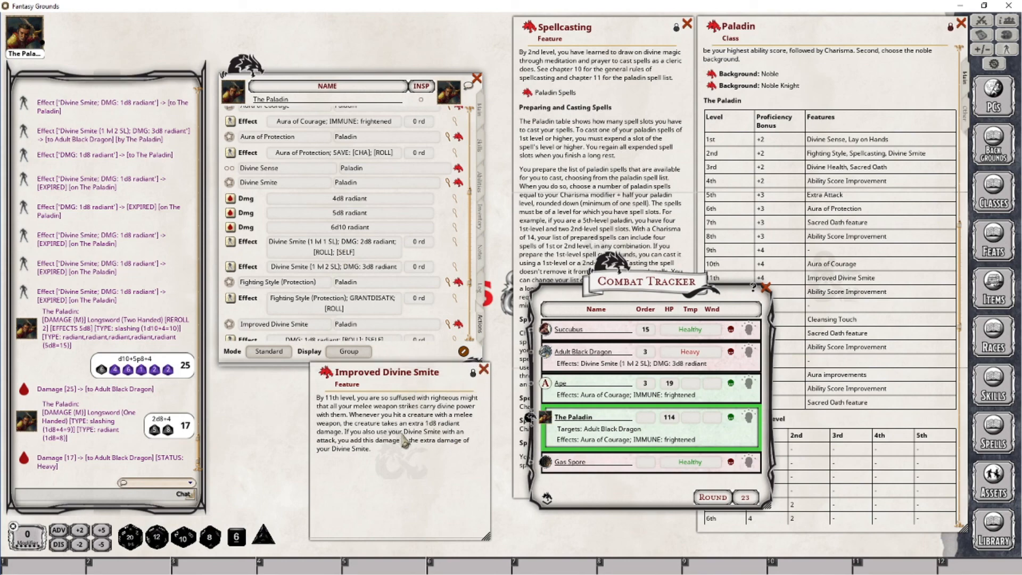
pyautogui.click(484, 370)
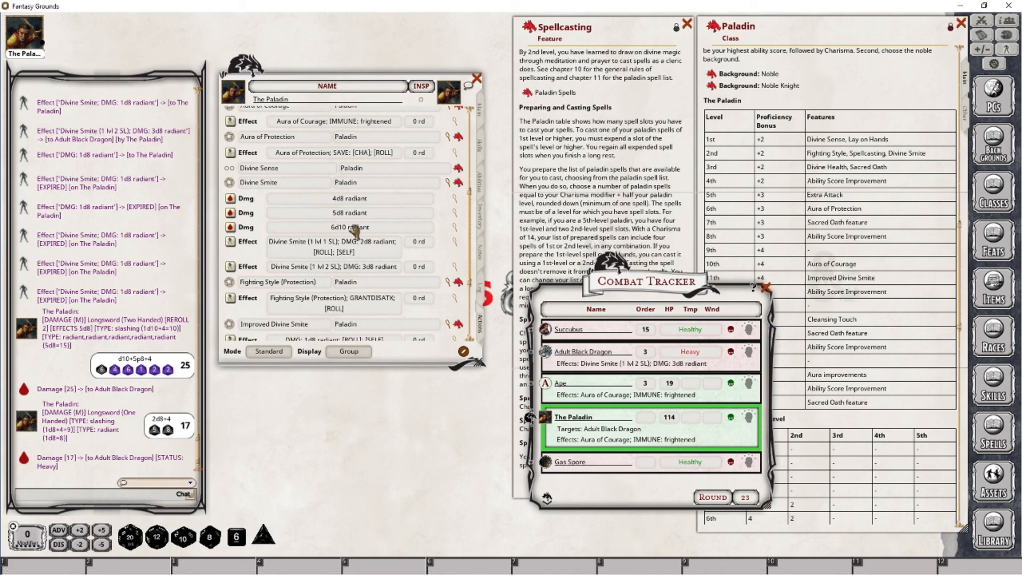
# Replace the dice of the 6d10 radiant Divine Smite damage action with 6d8 and close its details.
pyautogui.click(455, 228)
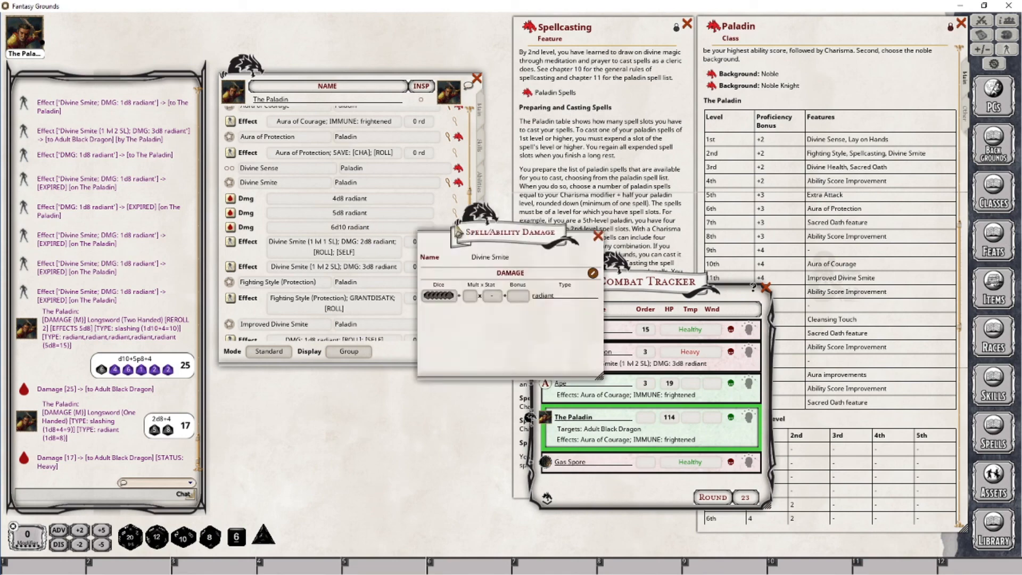
pyautogui.rightClick(447, 296)
pyautogui.click(477, 325)
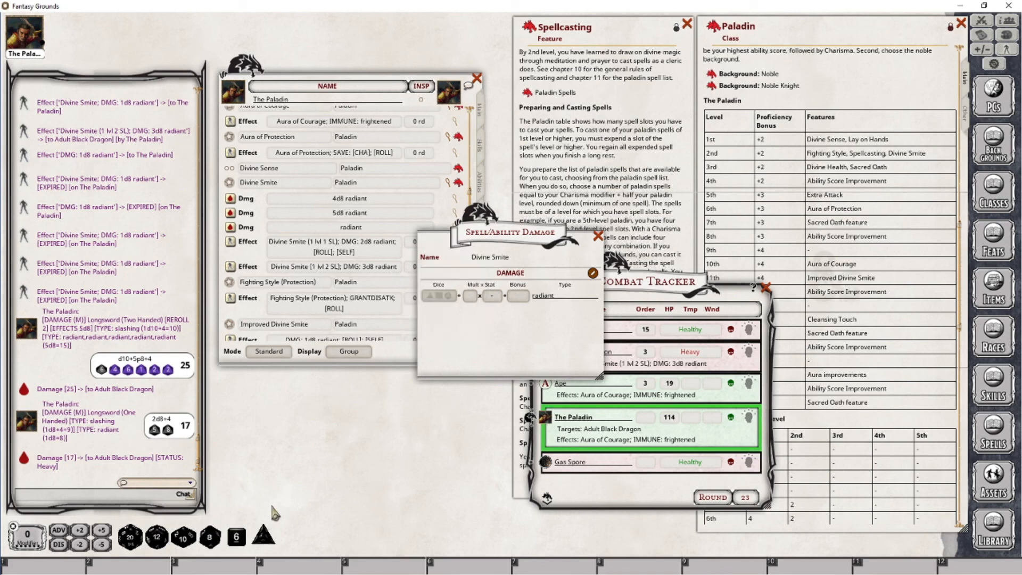
pyautogui.scroll(3, 264, 482)
pyautogui.moveTo(210, 536); pyautogui.dragTo(437, 297)
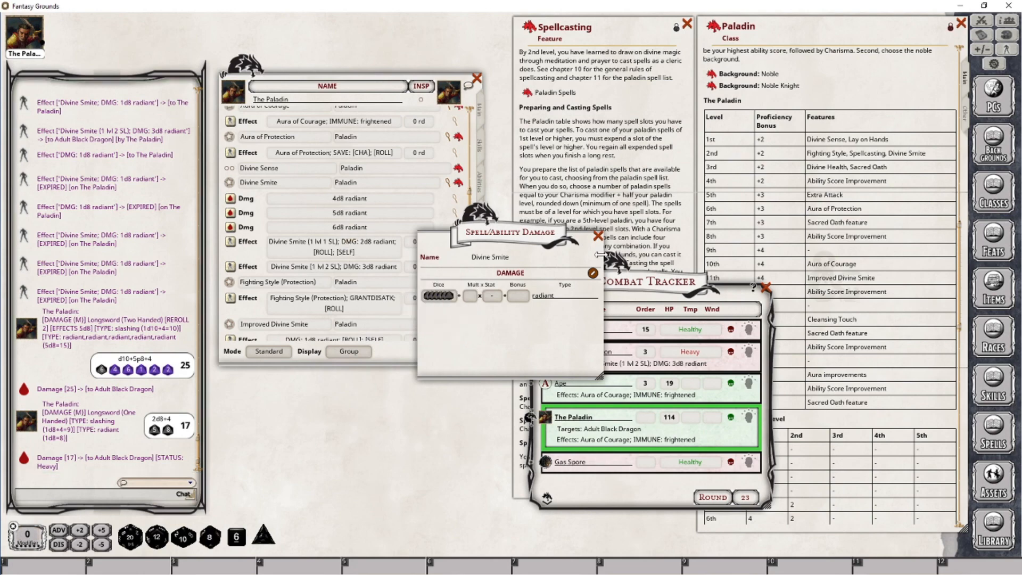
pyautogui.click(598, 236)
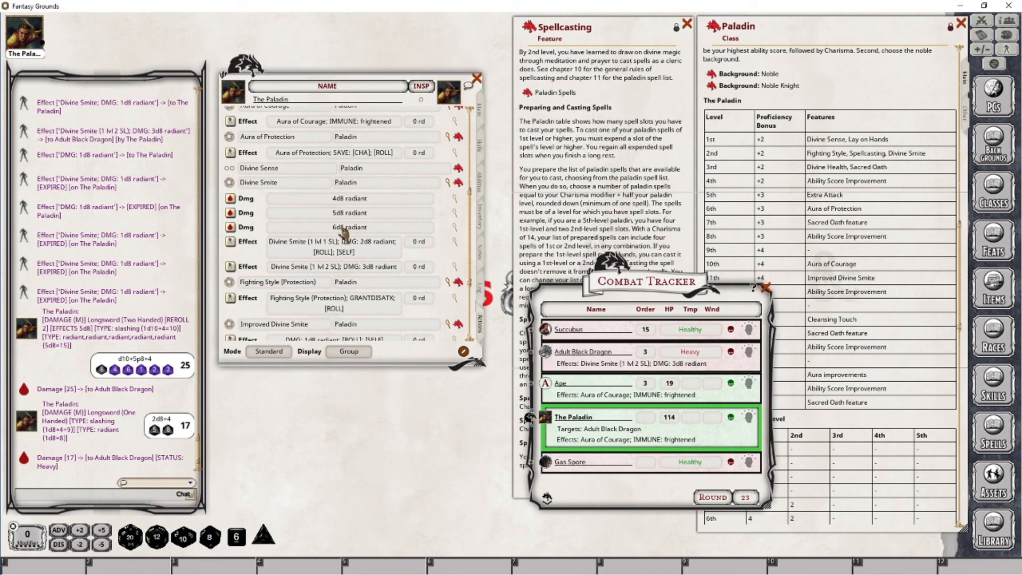
# Roll the 6d8 radiant Divine Smite damage against the Adult Black Dragon and close the Combat Tracker.
pyautogui.doubleClick(231, 227)
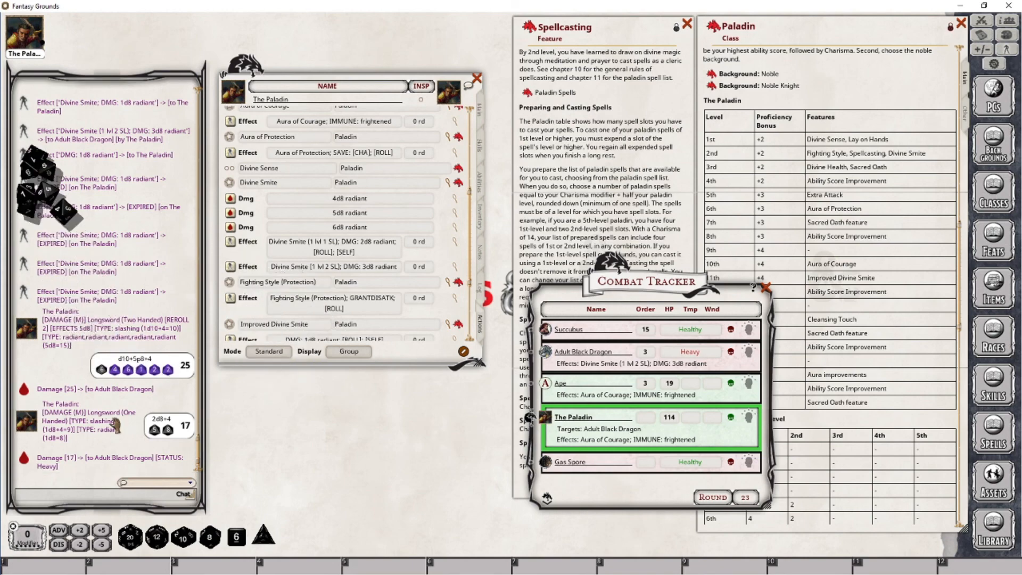
pyautogui.click(765, 289)
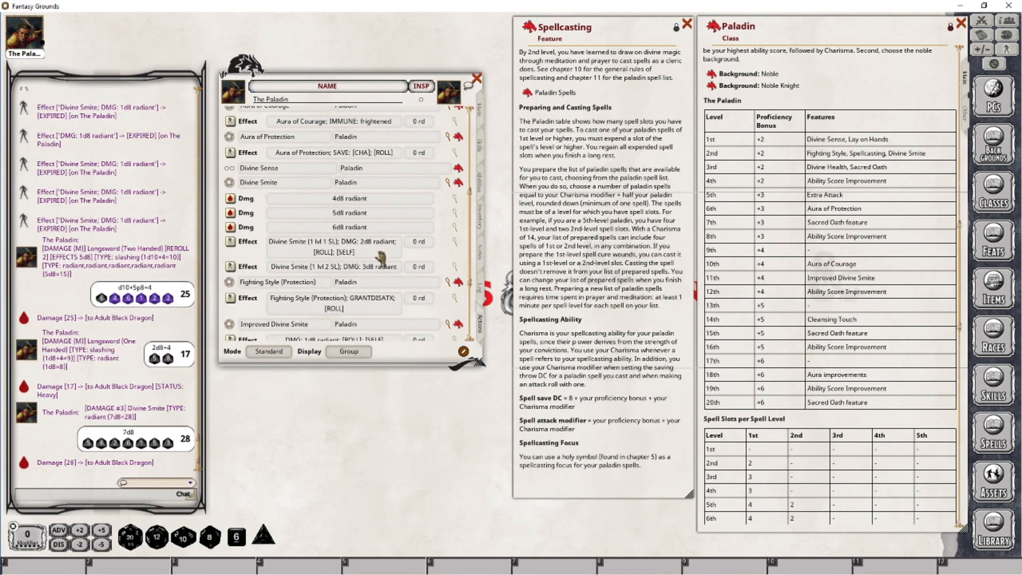
pyautogui.scroll(-3, 307, 312)
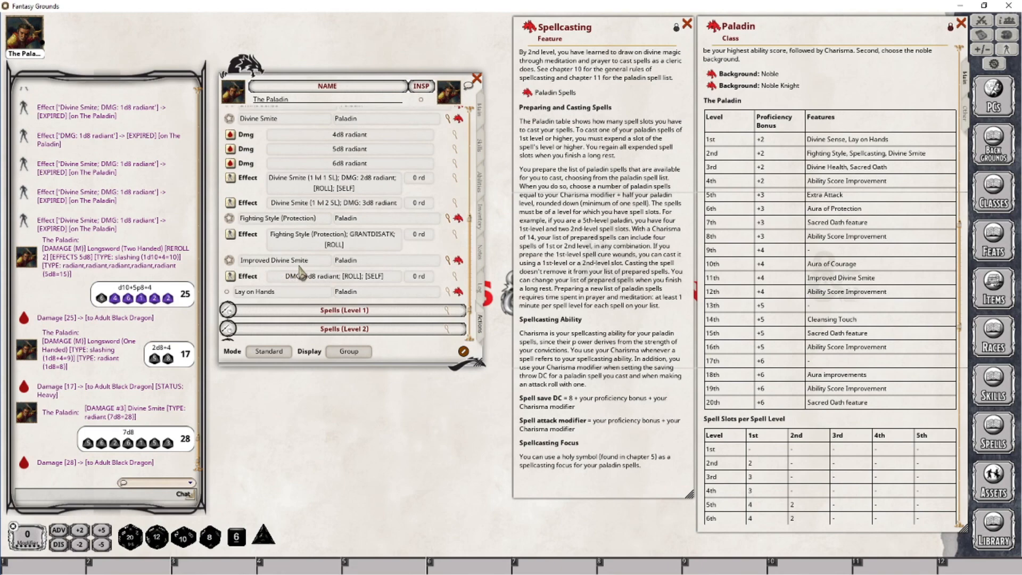
# Add one more level of the Paladin class to the character, raising it to Paladin 12.
pyautogui.scroll(3, 307, 276)
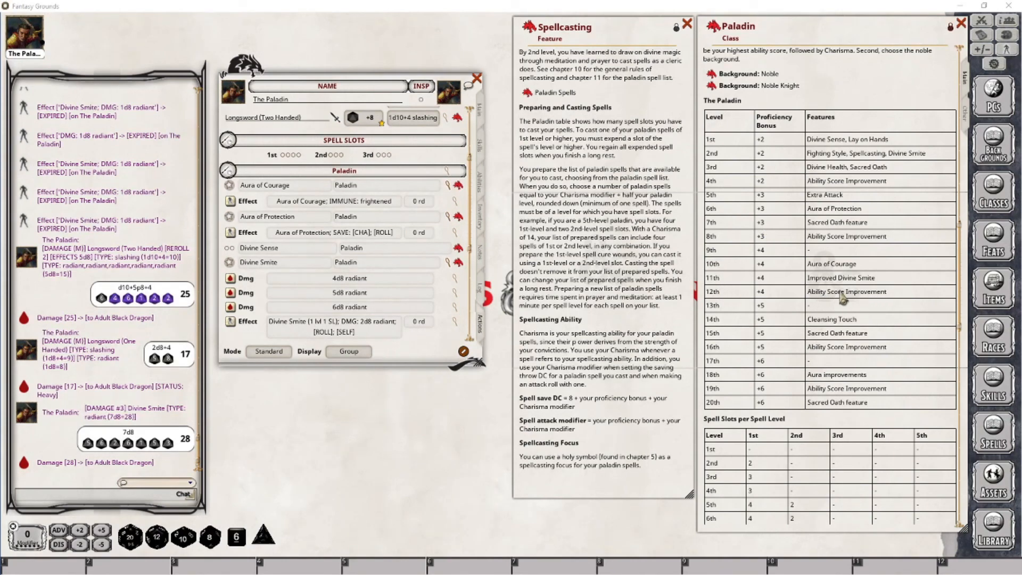
pyautogui.click(480, 109)
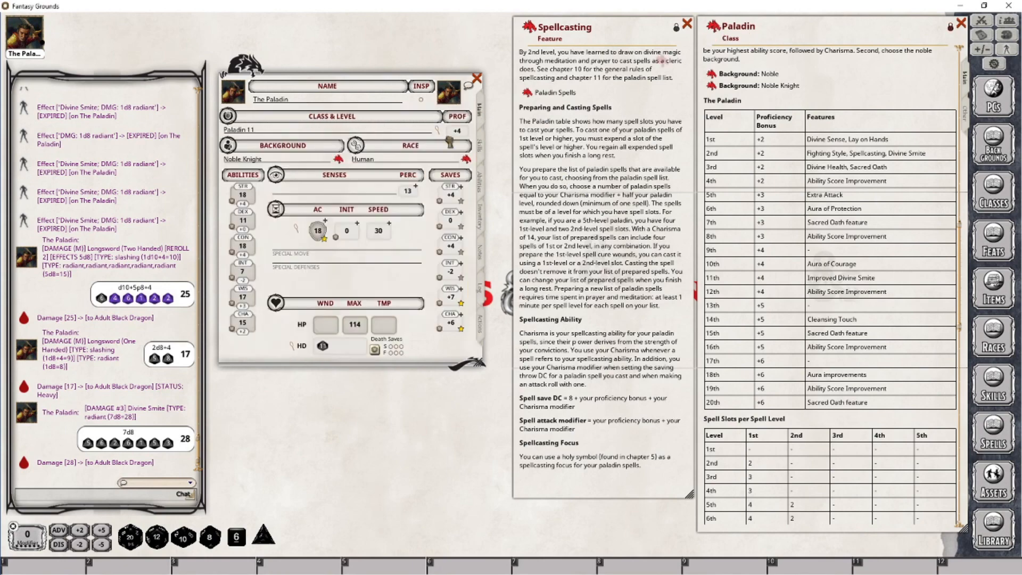
pyautogui.moveTo(264, 131); pyautogui.dragTo(266, 132)
# Find the Inspiring Leader feat in the feats list and add it to the Paladin's feats.
pyautogui.click(993, 246)
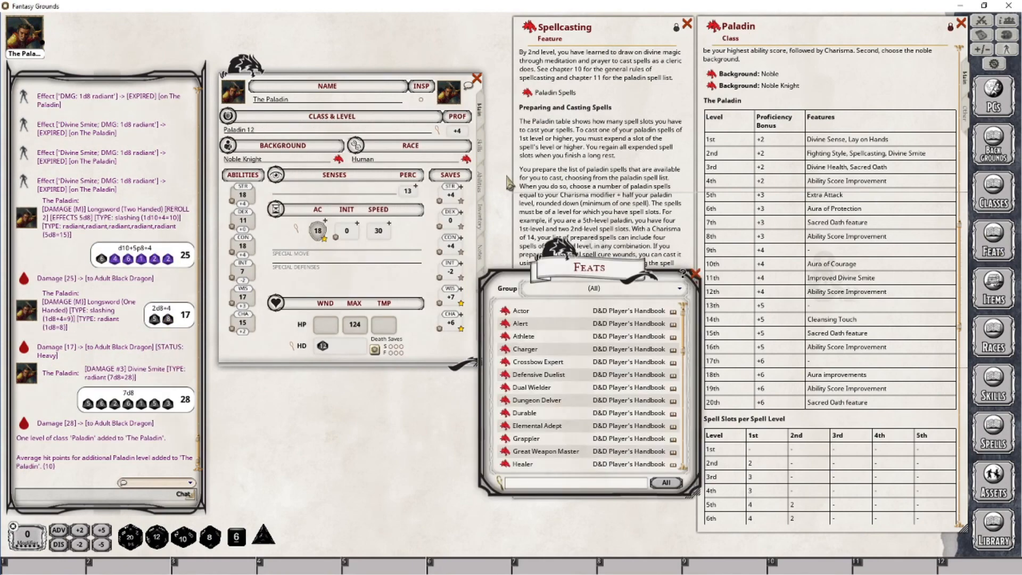
pyautogui.moveTo(571, 279); pyautogui.dragTo(498, 160)
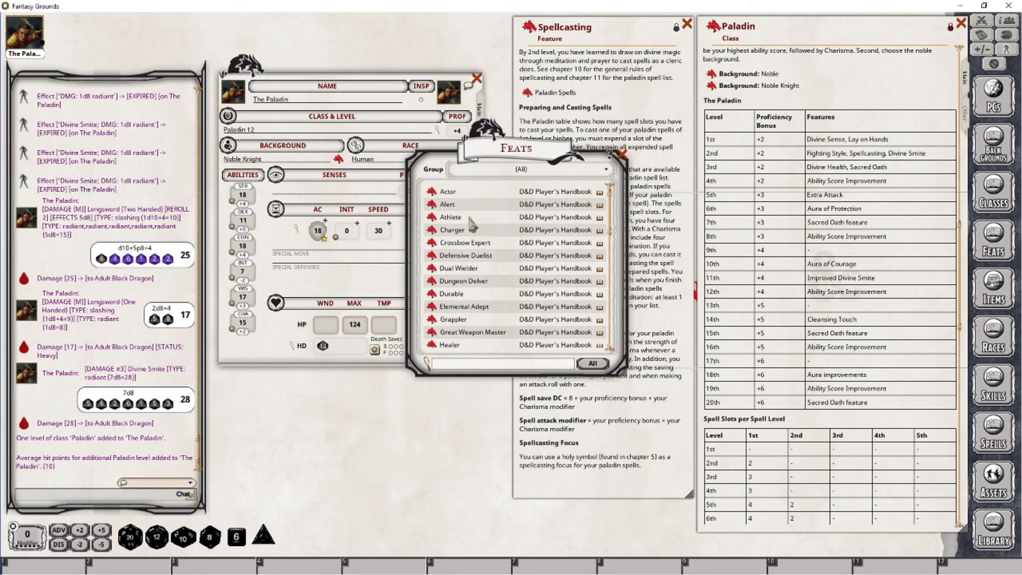
pyautogui.scroll(-3, 485, 306)
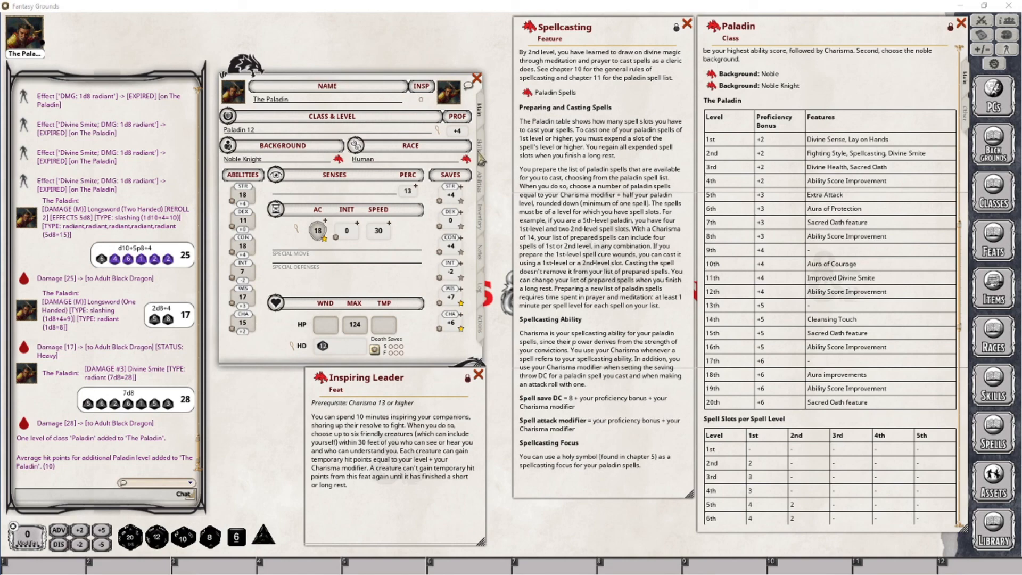
pyautogui.click(481, 184)
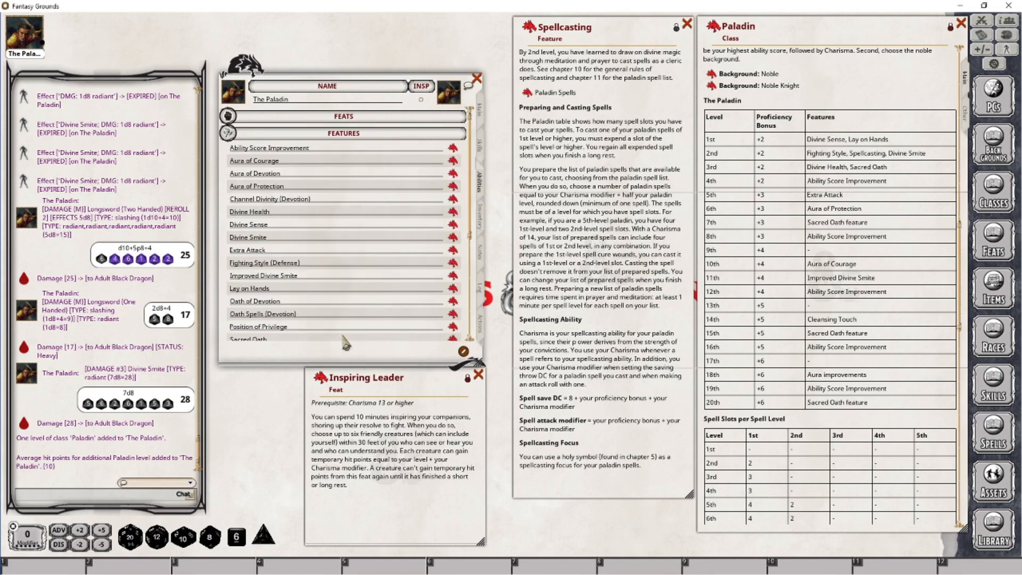
pyautogui.moveTo(319, 378); pyautogui.dragTo(381, 294)
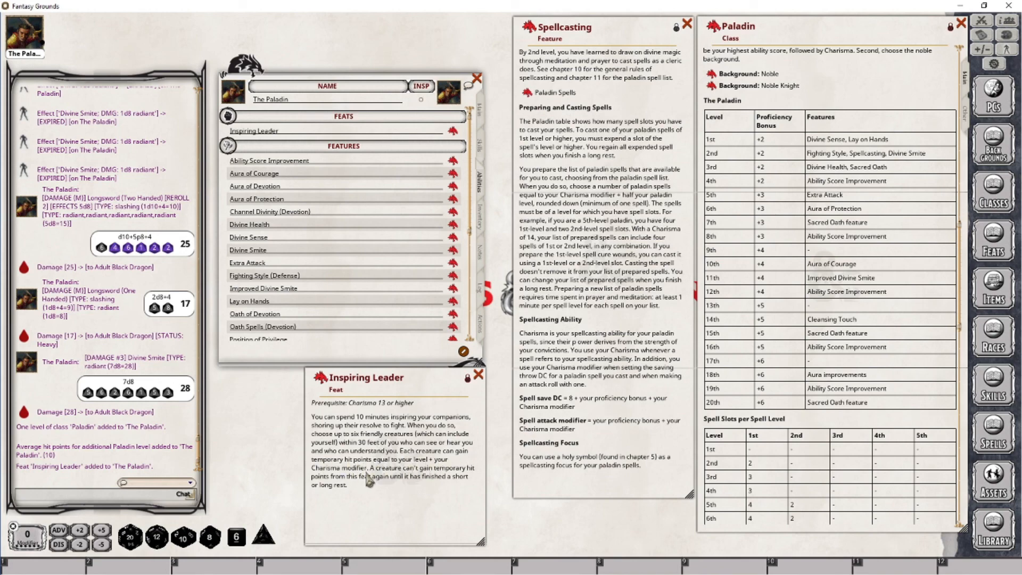
# Add Inspiring Leader to the Paladin's actions as a power, set its group to Feats, and close the feat description.
pyautogui.click(480, 112)
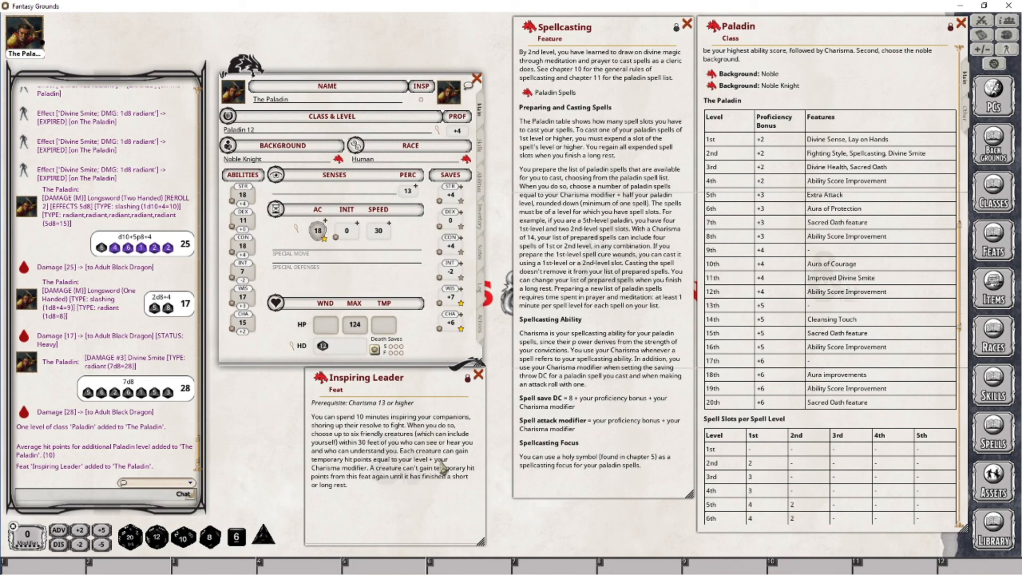
pyautogui.moveTo(401, 379); pyautogui.dragTo(616, 338)
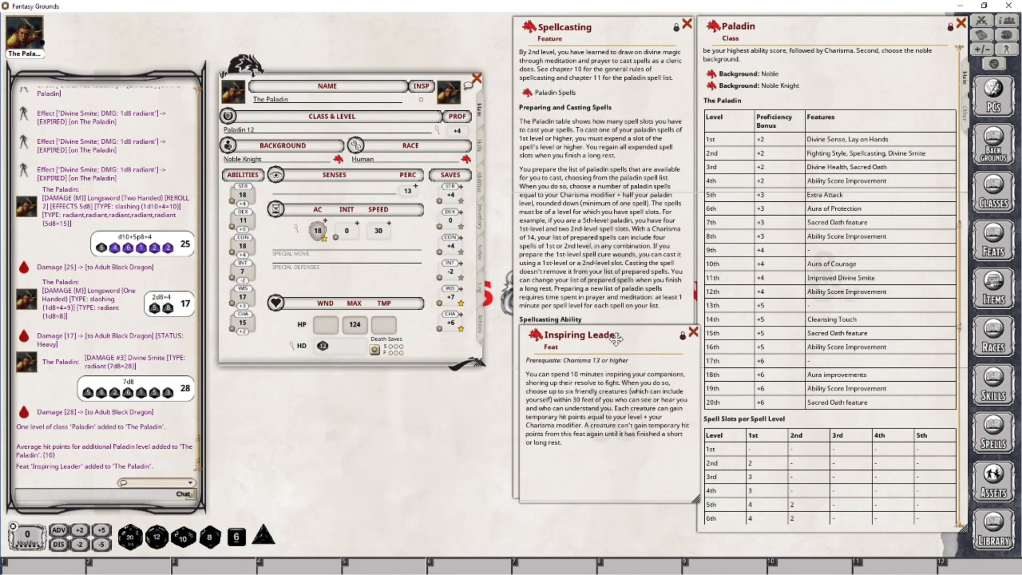
pyautogui.click(479, 327)
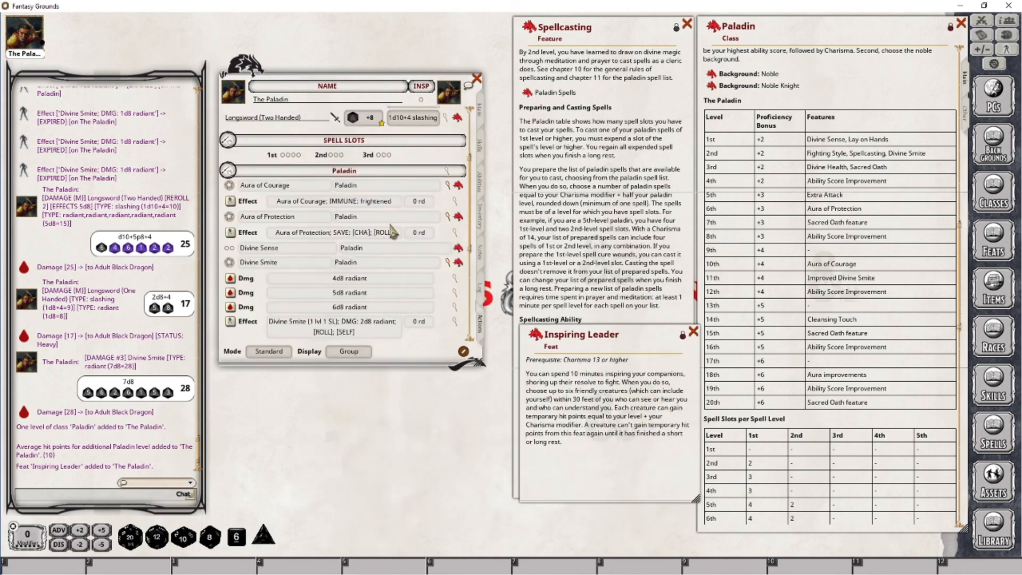
pyautogui.moveTo(528, 338); pyautogui.dragTo(377, 286)
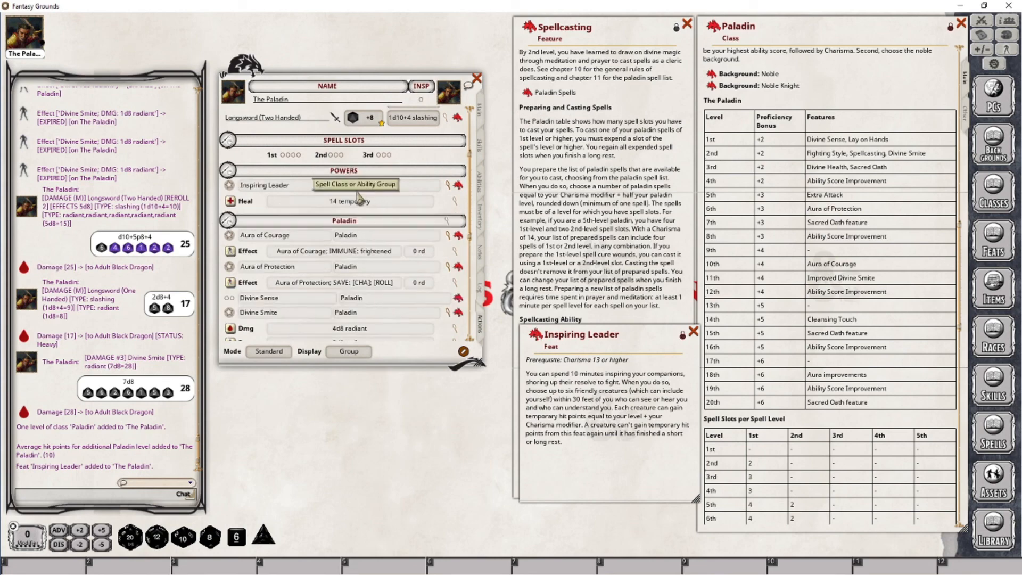
pyautogui.write('I')
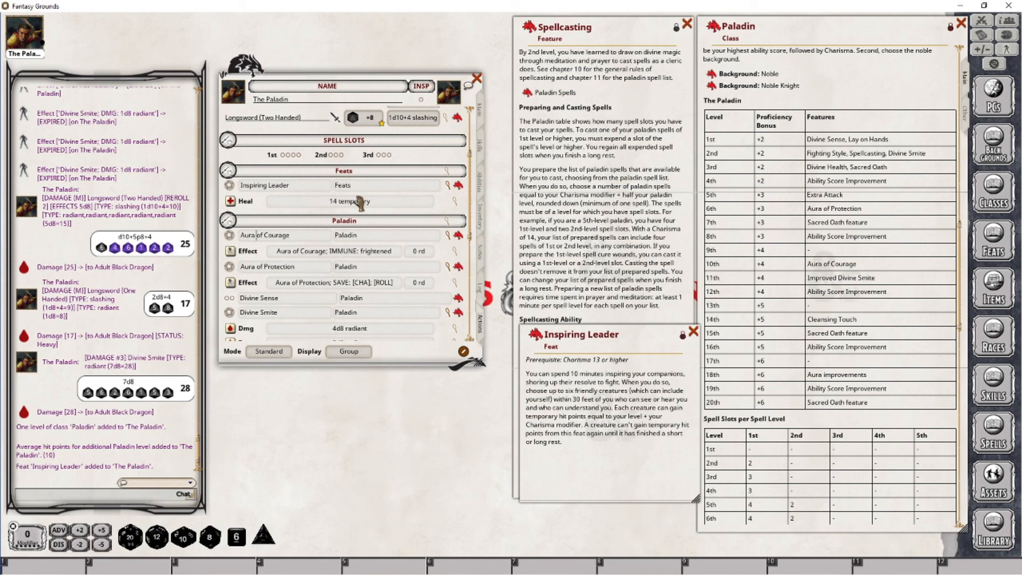
pyautogui.click(693, 331)
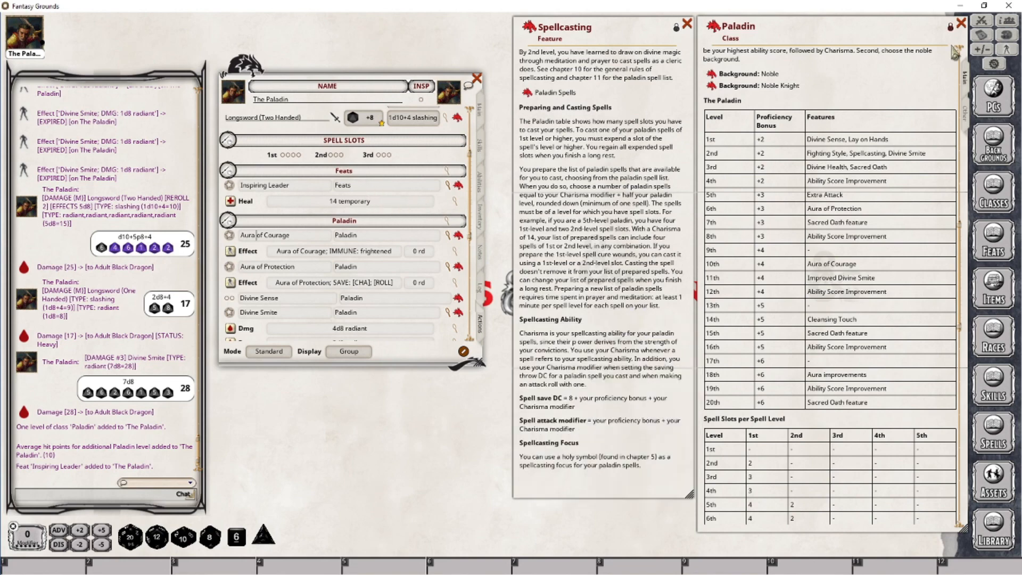
# Apply Inspiring Leader's temporary hit point heal to the Ape in the Combat Tracker and close the tracker.
pyautogui.click(982, 22)
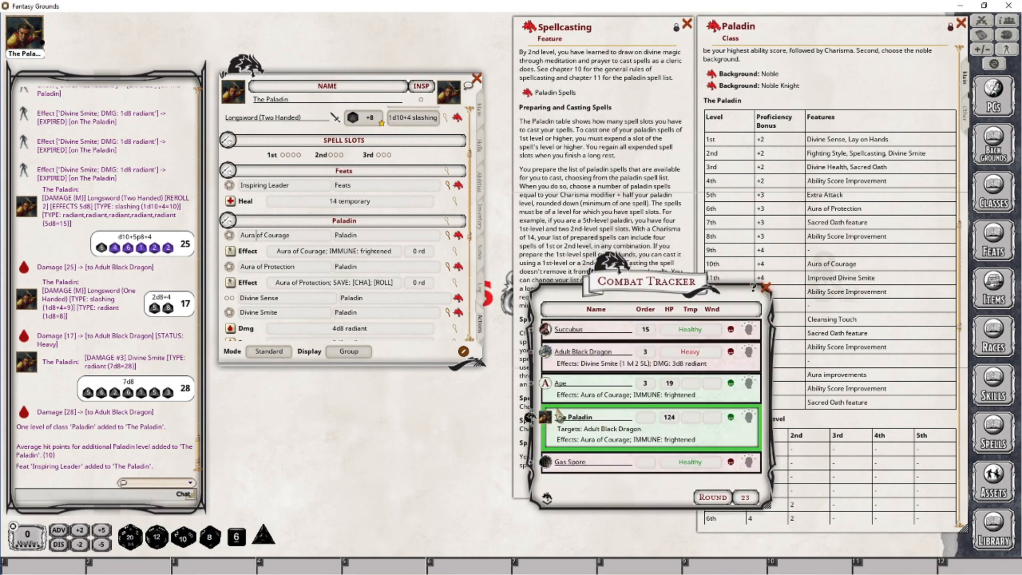
pyautogui.moveTo(232, 209); pyautogui.dragTo(588, 389)
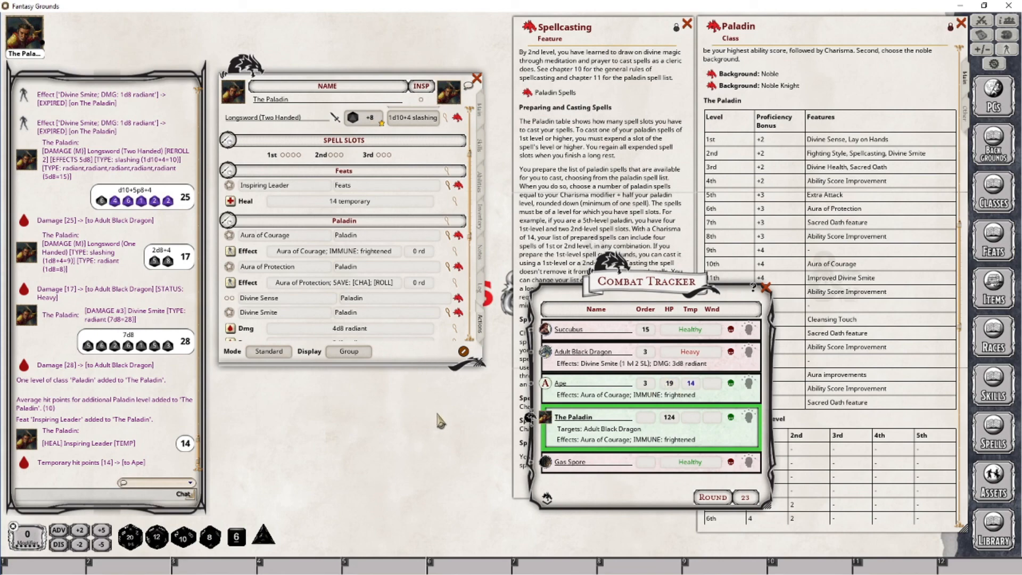
pyautogui.click(765, 288)
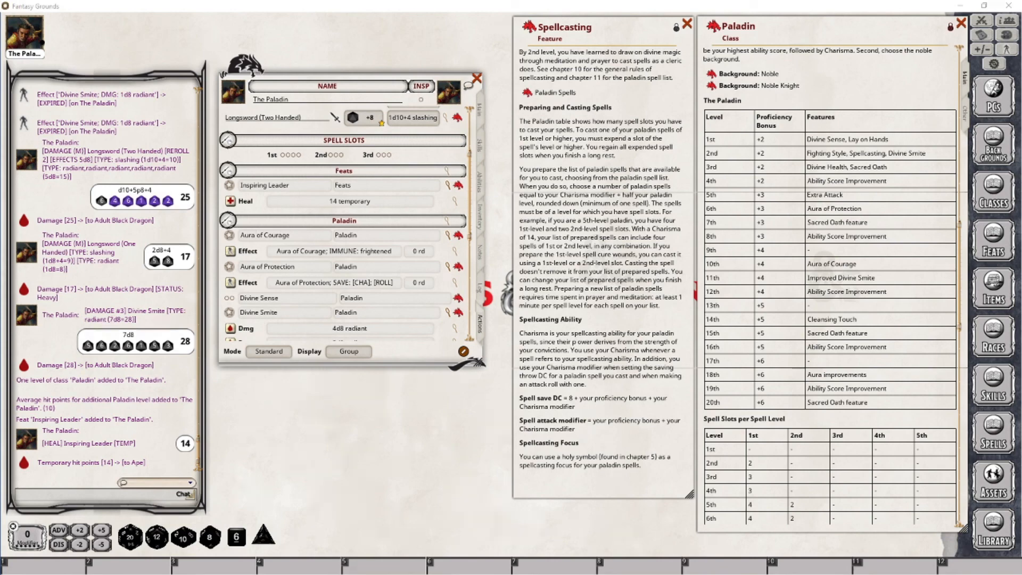
# Add another level of the Paladin class to the character, raising it to Paladin 13.
pyautogui.click(478, 108)
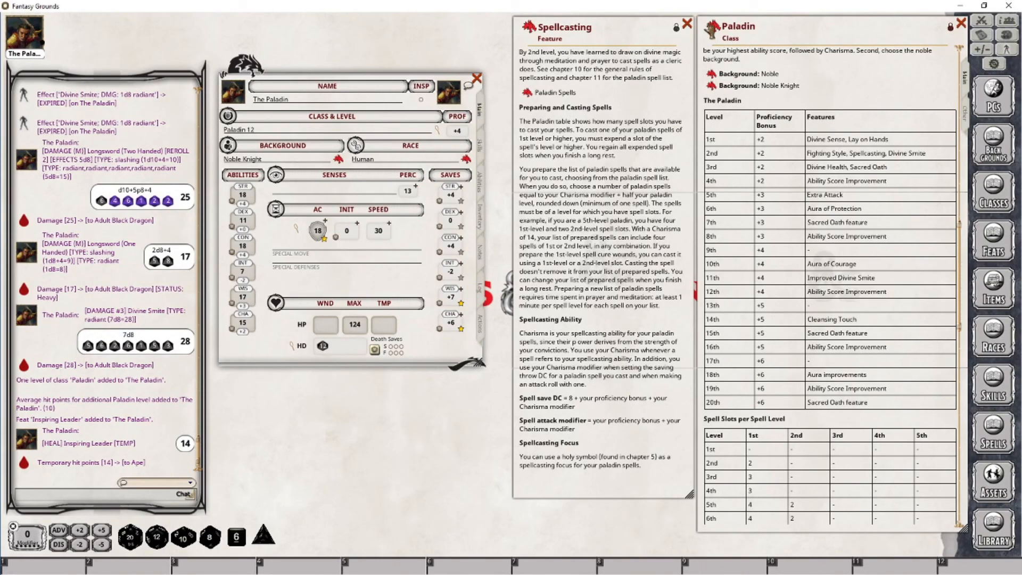
pyautogui.moveTo(711, 31); pyautogui.dragTo(246, 135)
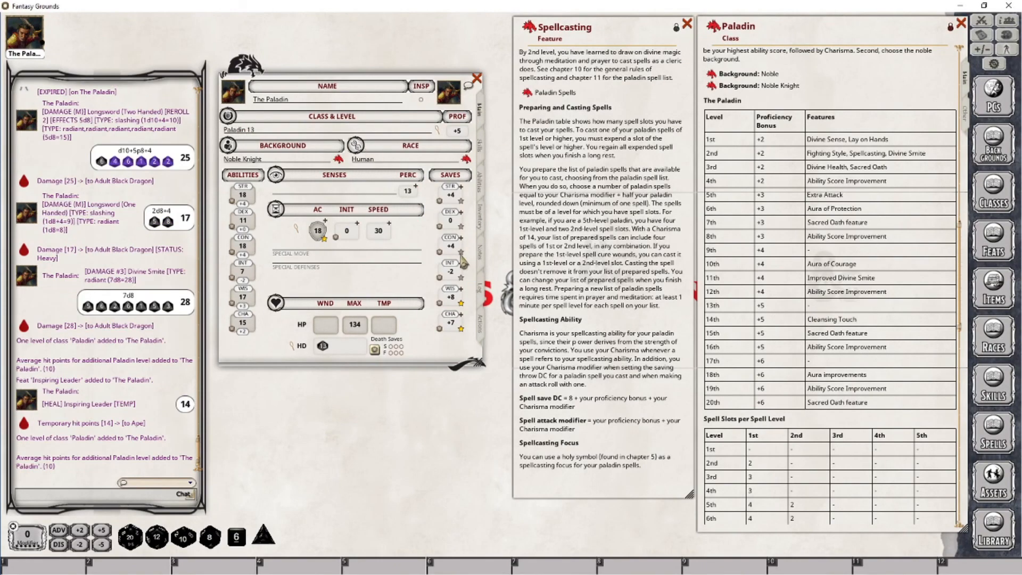
# Open the Paladin Spells list from the Spellcasting feature and add the level 4 spell Death Ward to the character's actions.
pyautogui.click(480, 324)
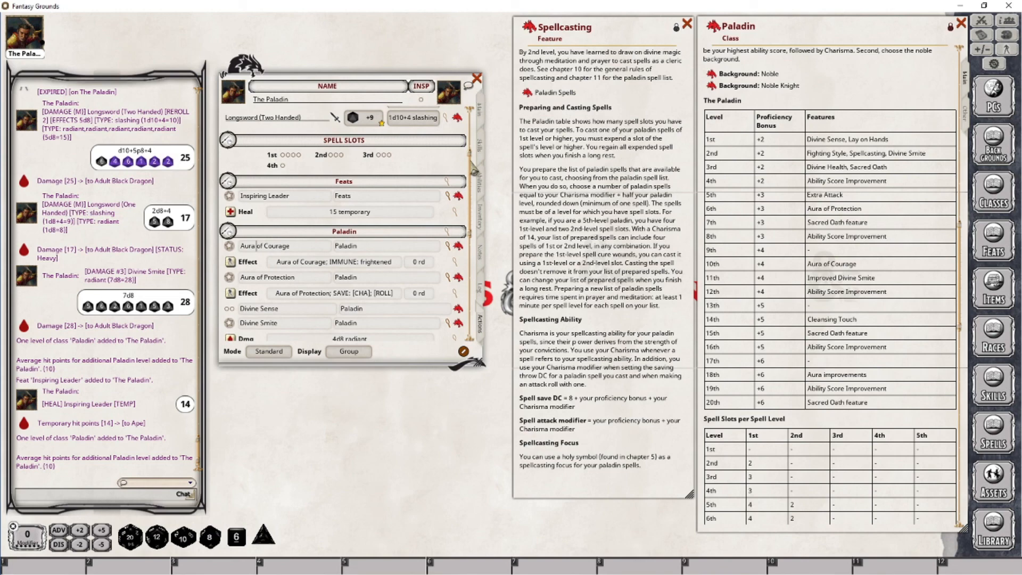
pyautogui.scroll(-4, 282, 256)
pyautogui.scroll(-5, 362, 253)
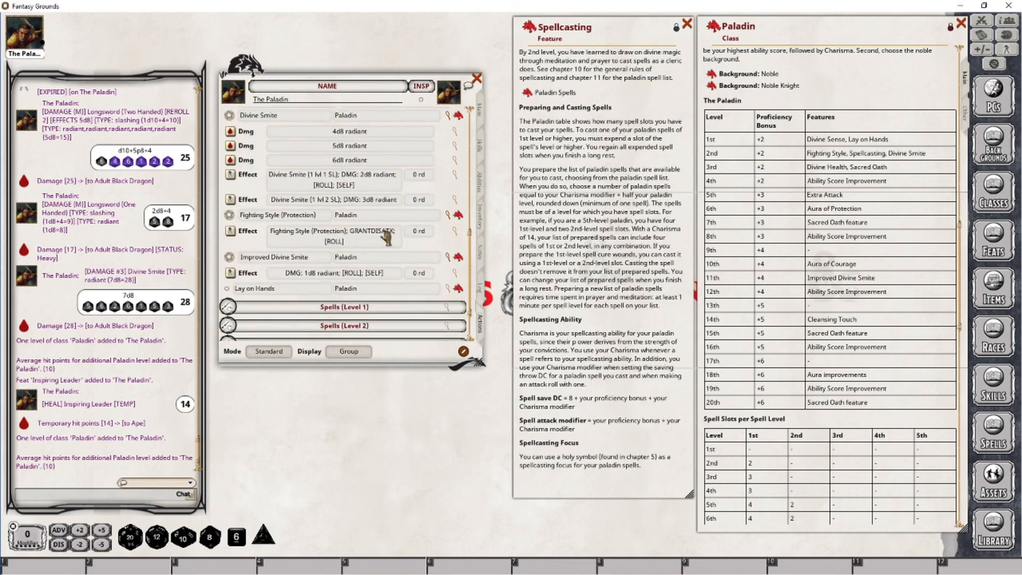
pyautogui.click(528, 94)
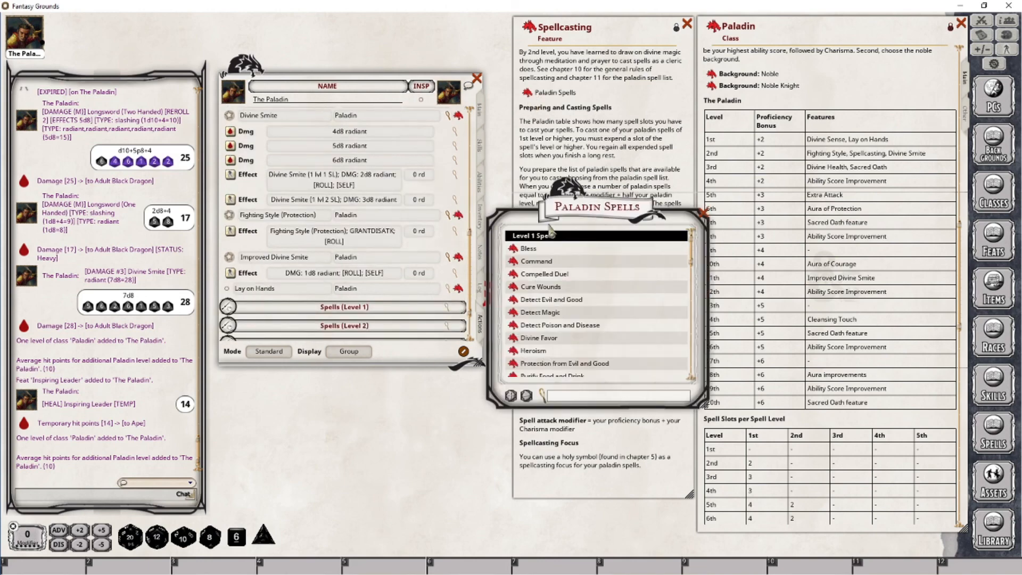
pyautogui.moveTo(566, 226); pyautogui.dragTo(407, 312)
pyautogui.click(375, 337)
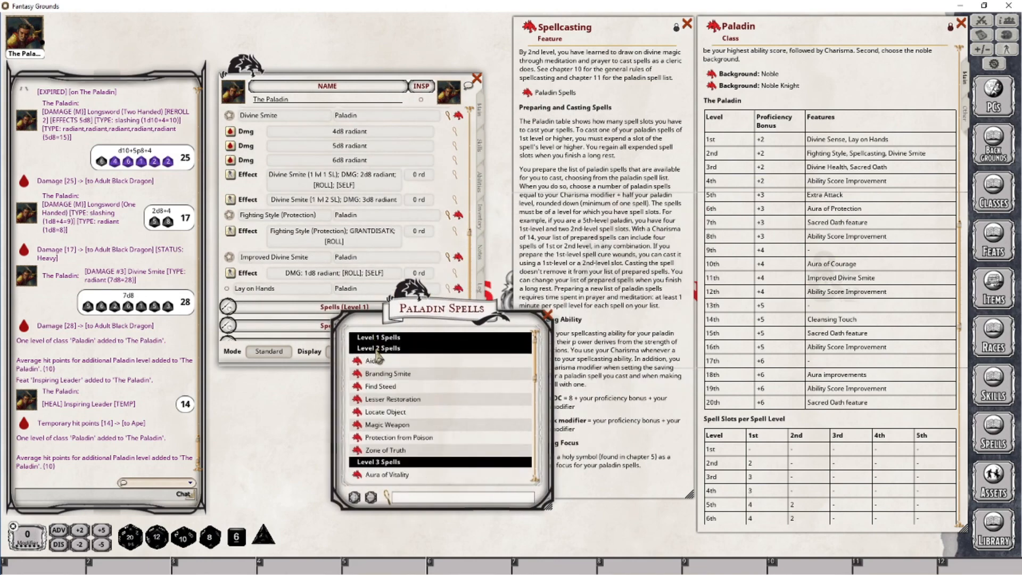
pyautogui.click(376, 348)
pyautogui.scroll(-1, 415, 420)
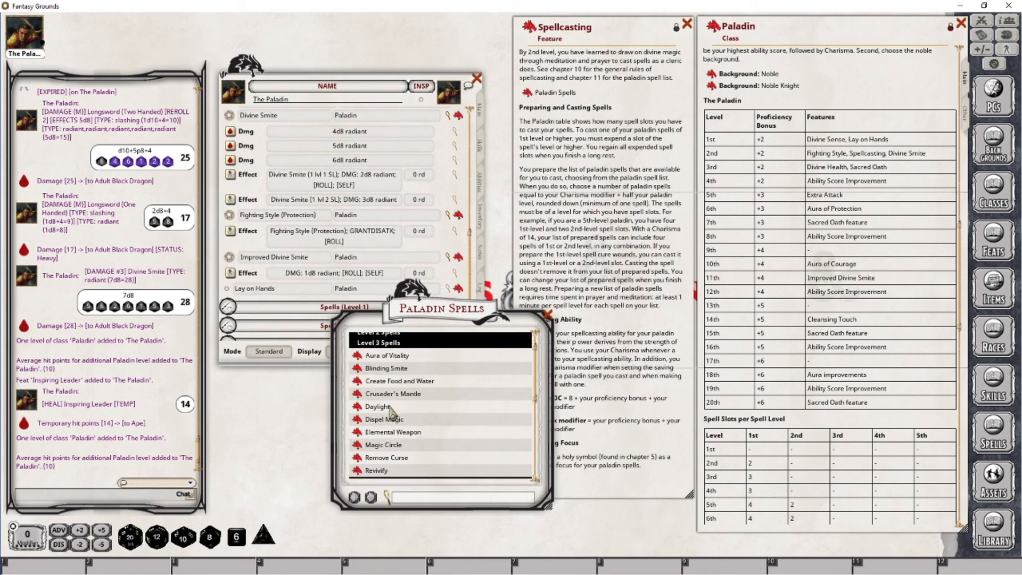
pyautogui.scroll(-3, 389, 406)
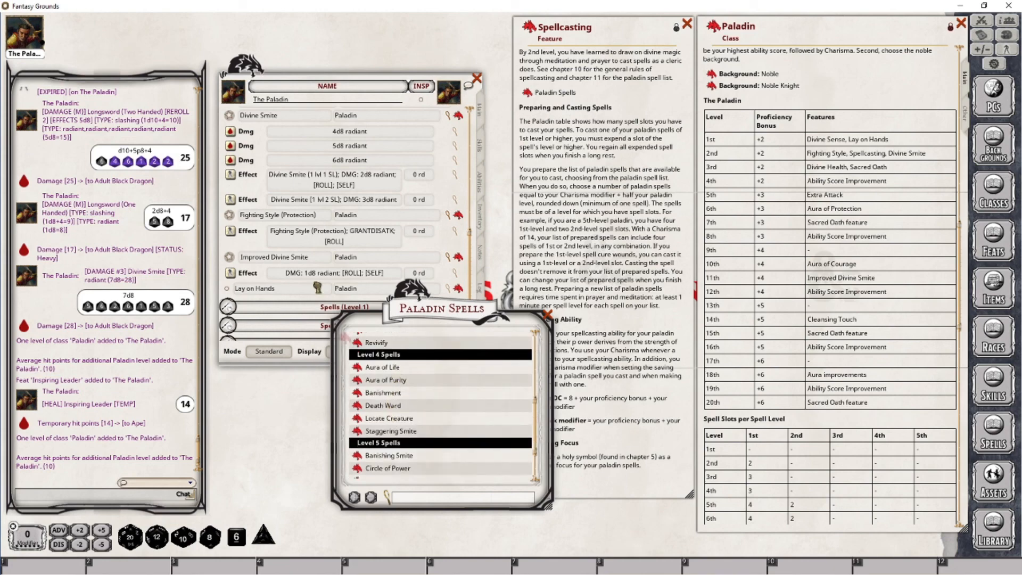
pyautogui.scroll(-3, 356, 275)
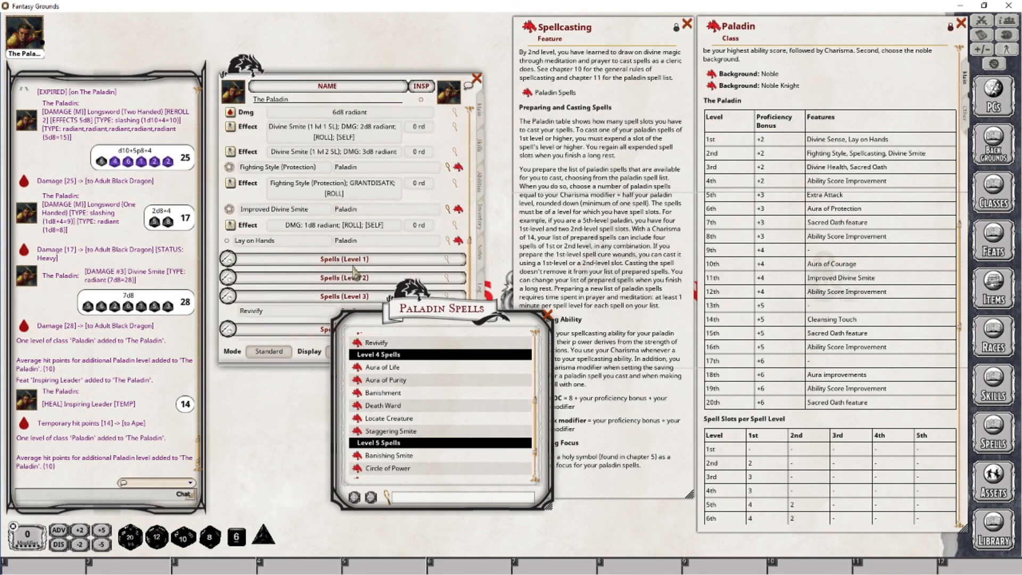
# Check the Daylight spell description, add Create Food and Water to the character's level 3 spells, and close the Paladin Spells list.
pyautogui.scroll(3, 430, 438)
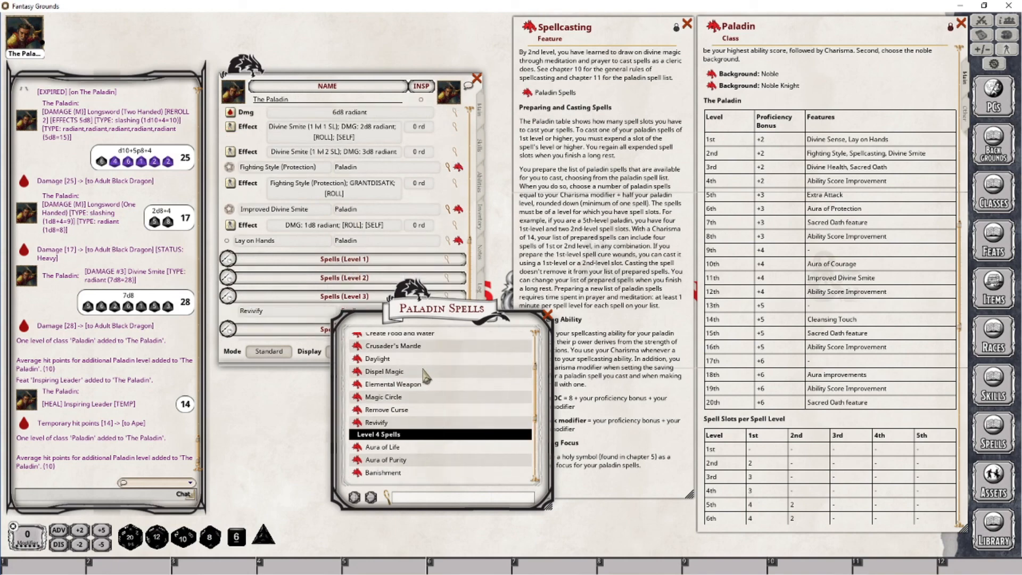
pyautogui.scroll(1, 426, 375)
pyautogui.click(357, 374)
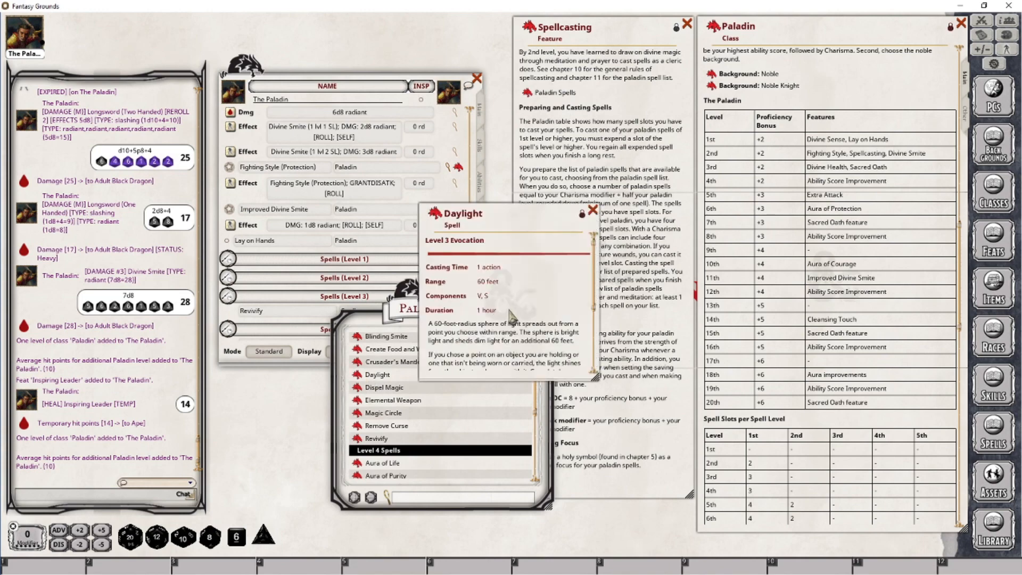
pyautogui.scroll(-5, 520, 309)
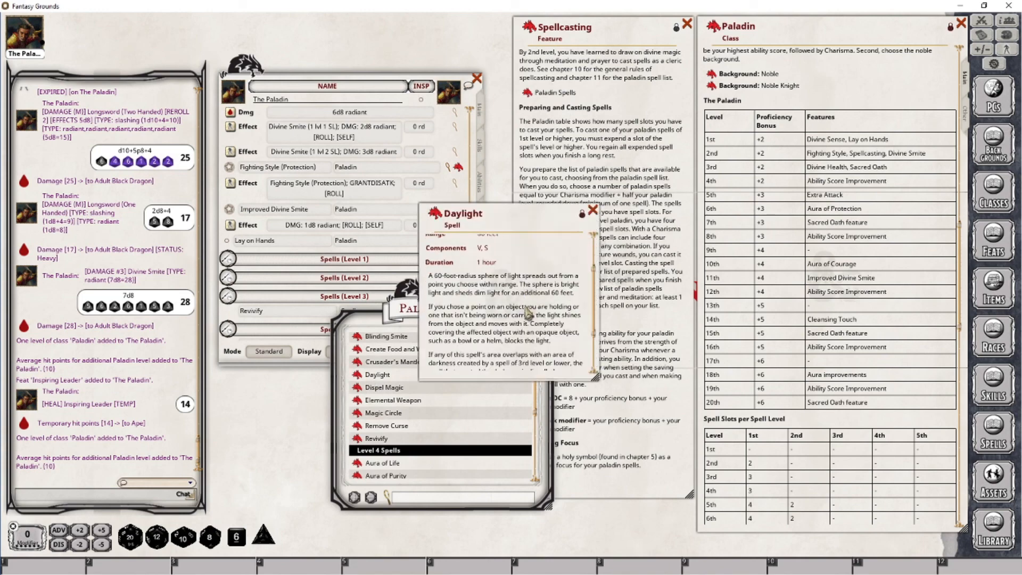
pyautogui.click(592, 210)
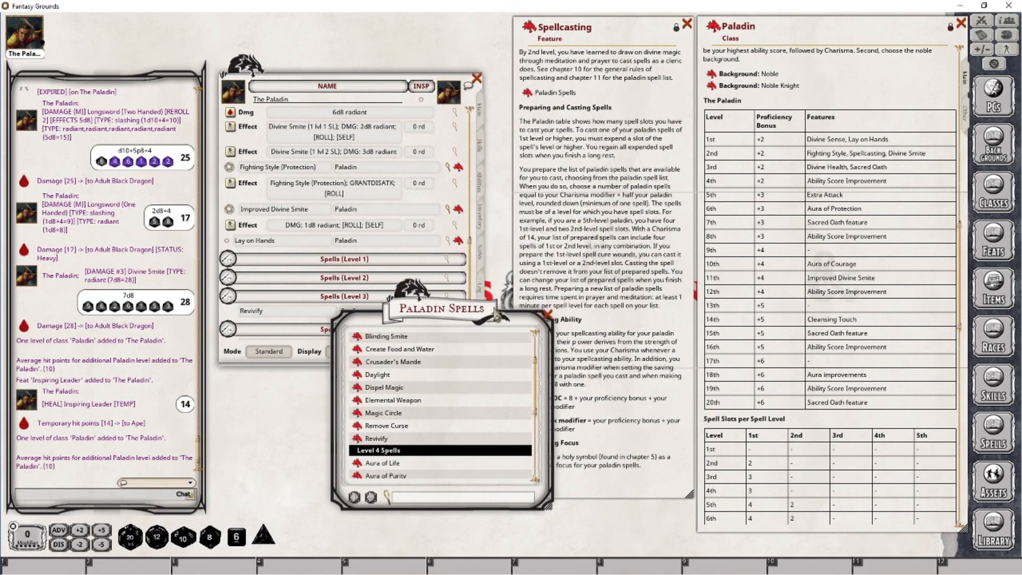
pyautogui.moveTo(377, 351); pyautogui.dragTo(266, 295)
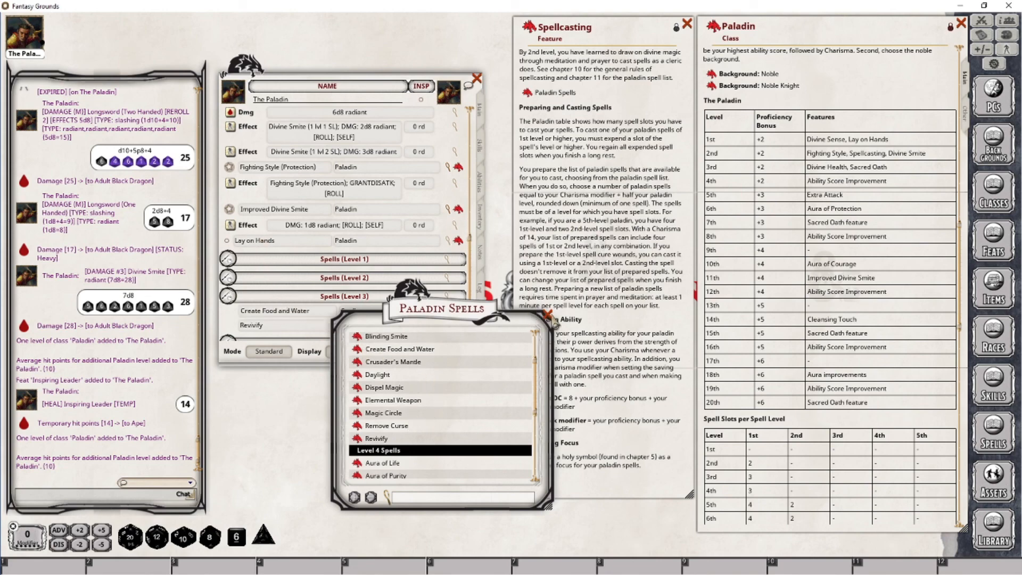
pyautogui.click(547, 314)
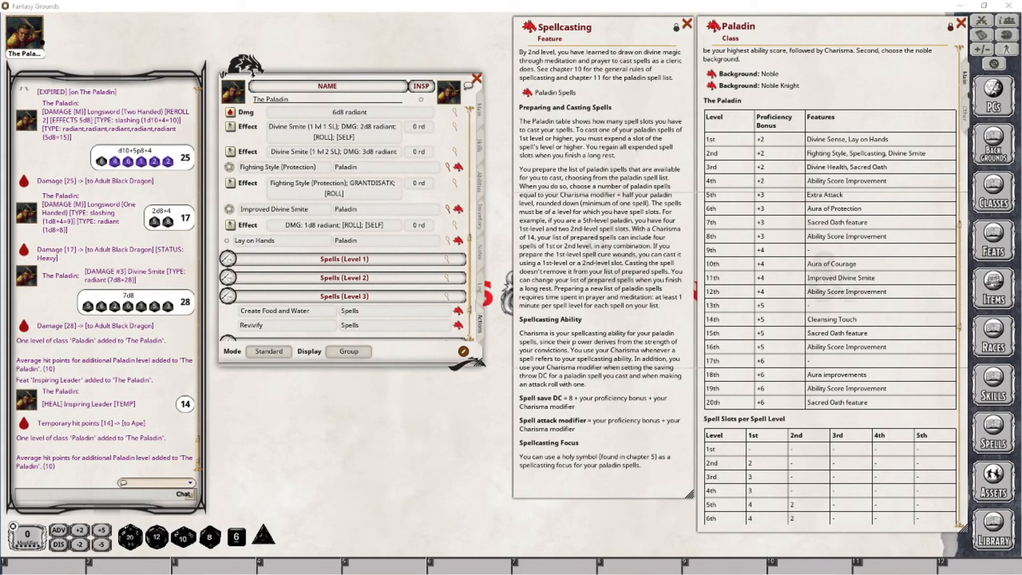
# Add the next level of the Paladin class to the character, raising it to Paladin 14.
pyautogui.click(479, 109)
pyautogui.moveTo(713, 27); pyautogui.dragTo(273, 134)
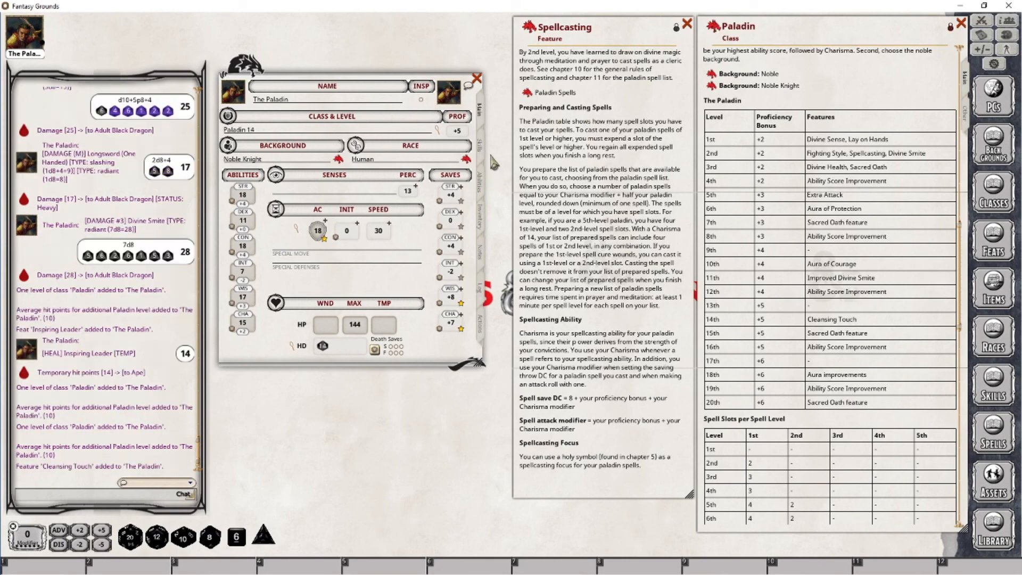
# Open the Cleansing Touch feature description from the character's abilities and place it beside the character sheet.
pyautogui.click(480, 184)
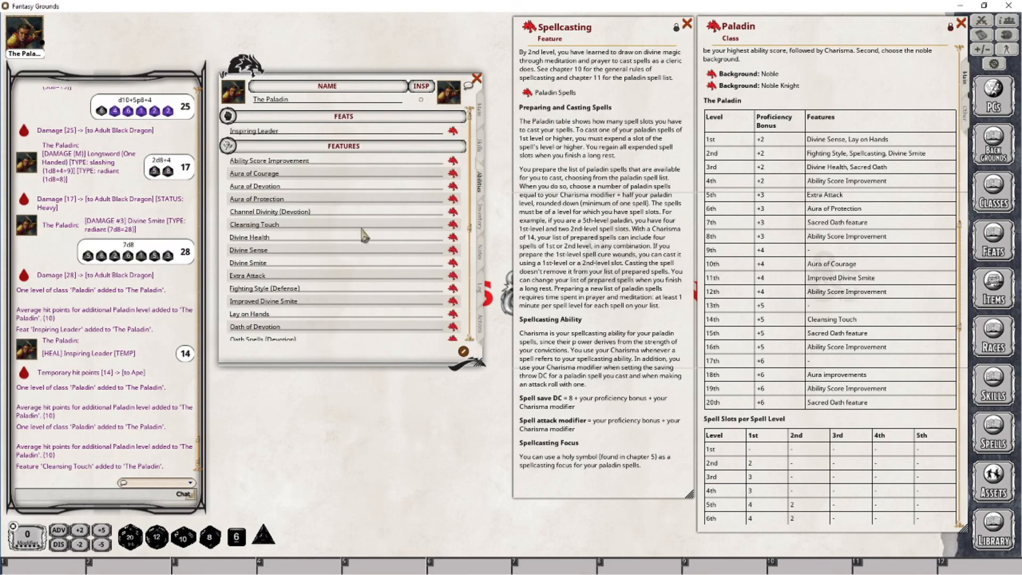
pyautogui.click(452, 226)
pyautogui.moveTo(508, 214); pyautogui.dragTo(618, 209)
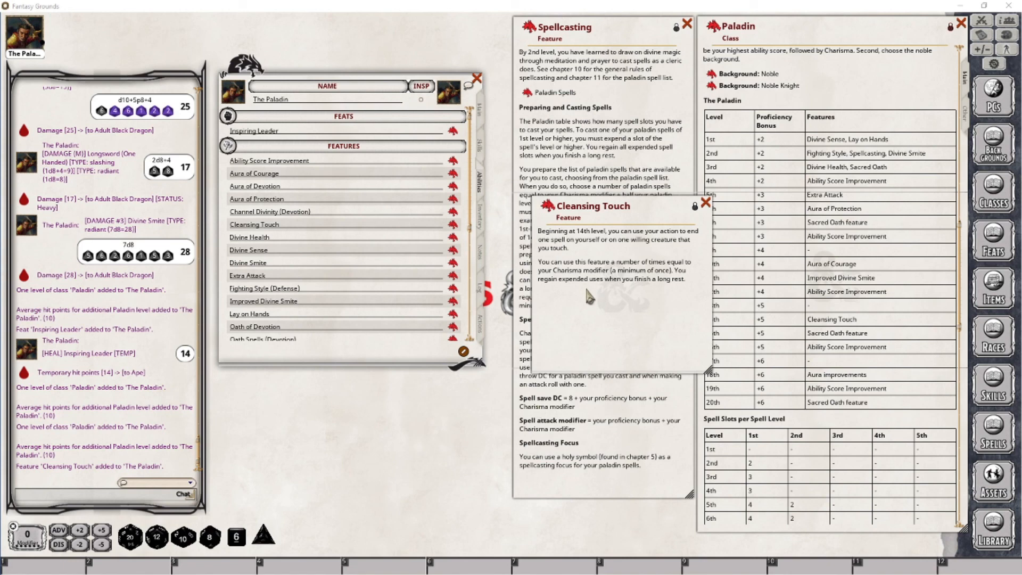
# Look at the Aura of Protection effect settings and collapse the details of the Paladin features in the character's actions.
pyautogui.click(479, 323)
pyautogui.scroll(-4, 402, 207)
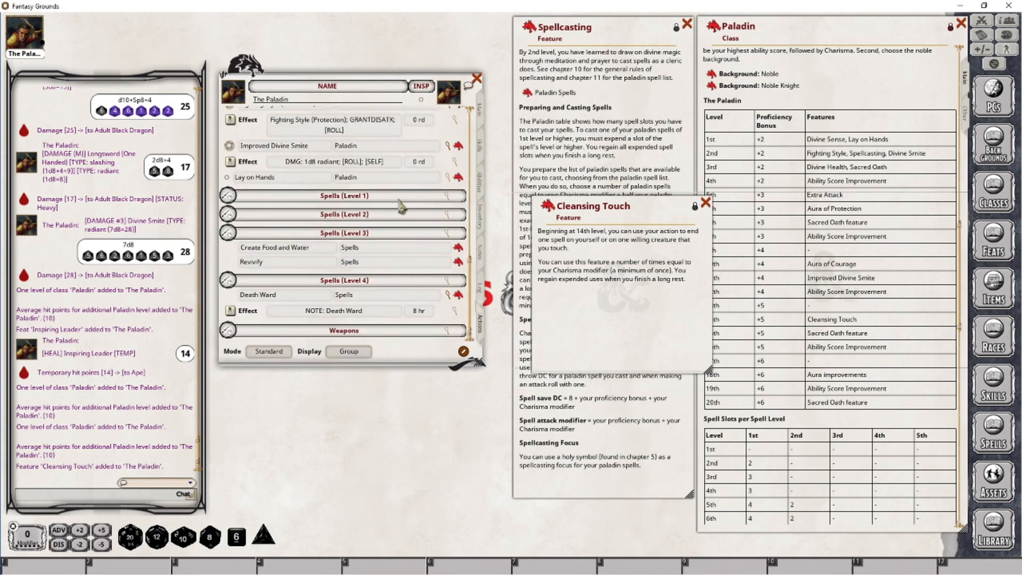
pyautogui.scroll(4, 428, 196)
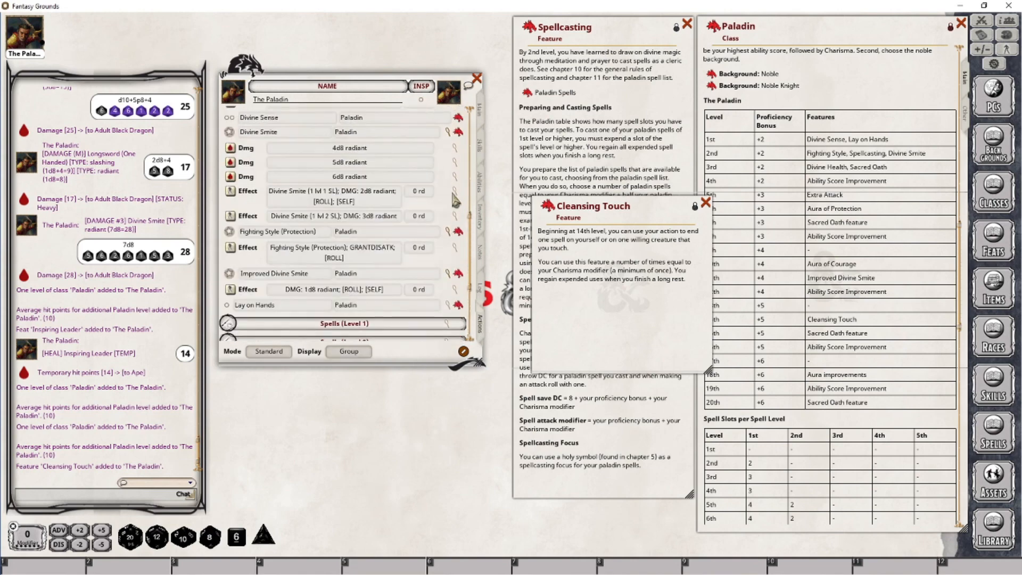
pyautogui.scroll(5, 299, 320)
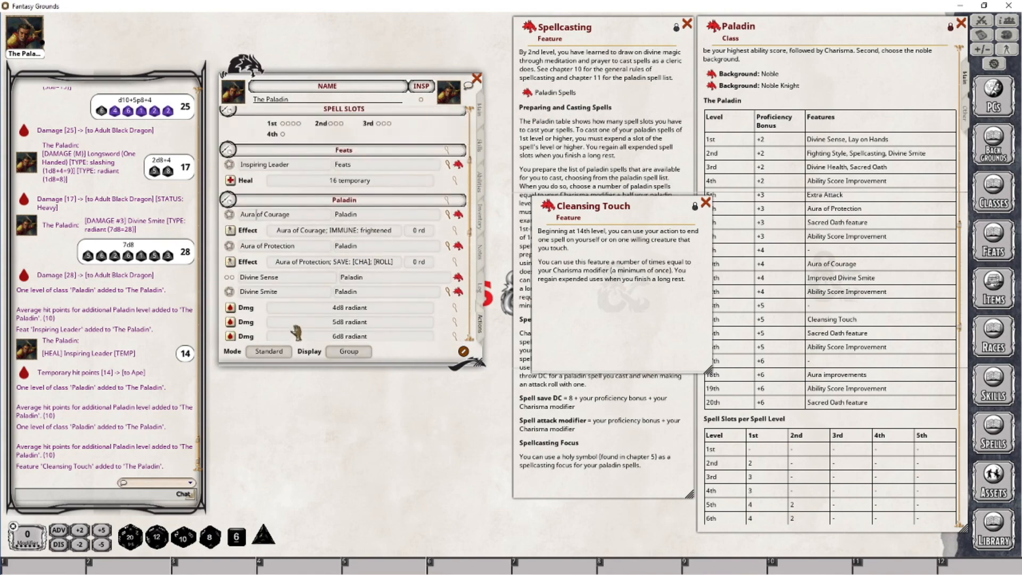
pyautogui.click(454, 261)
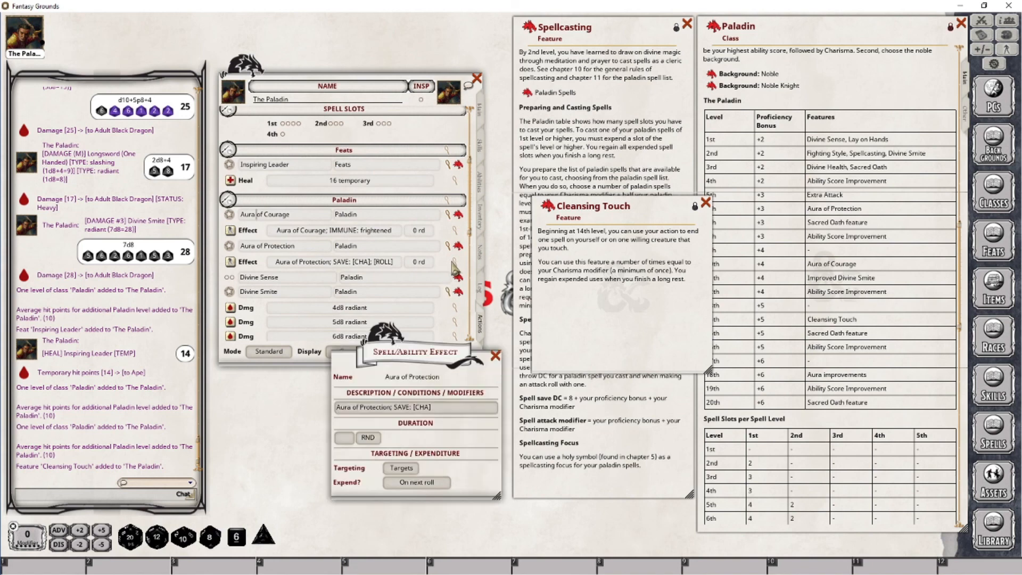
pyautogui.click(498, 358)
pyautogui.click(448, 292)
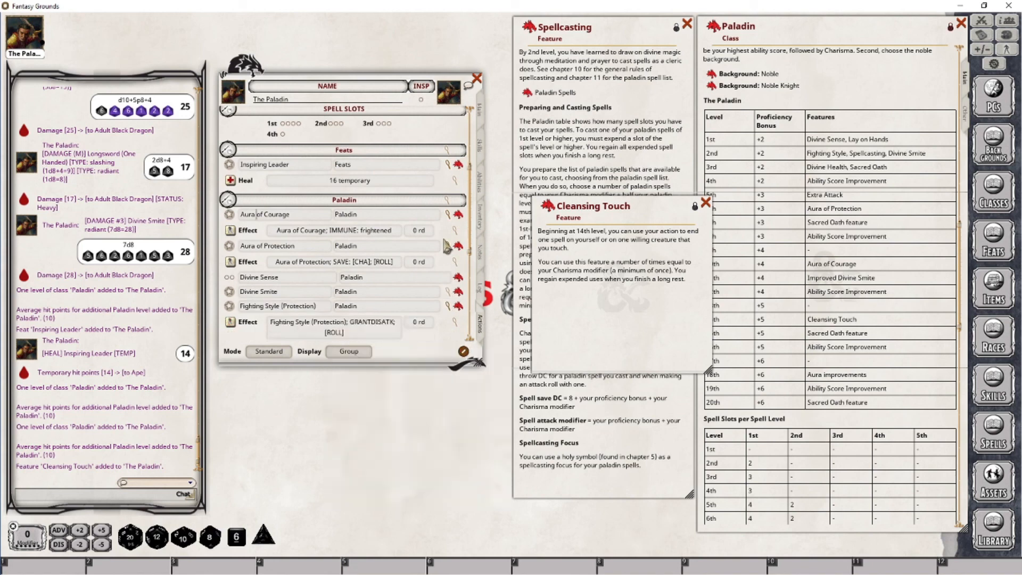
pyautogui.click(448, 246)
pyautogui.click(448, 215)
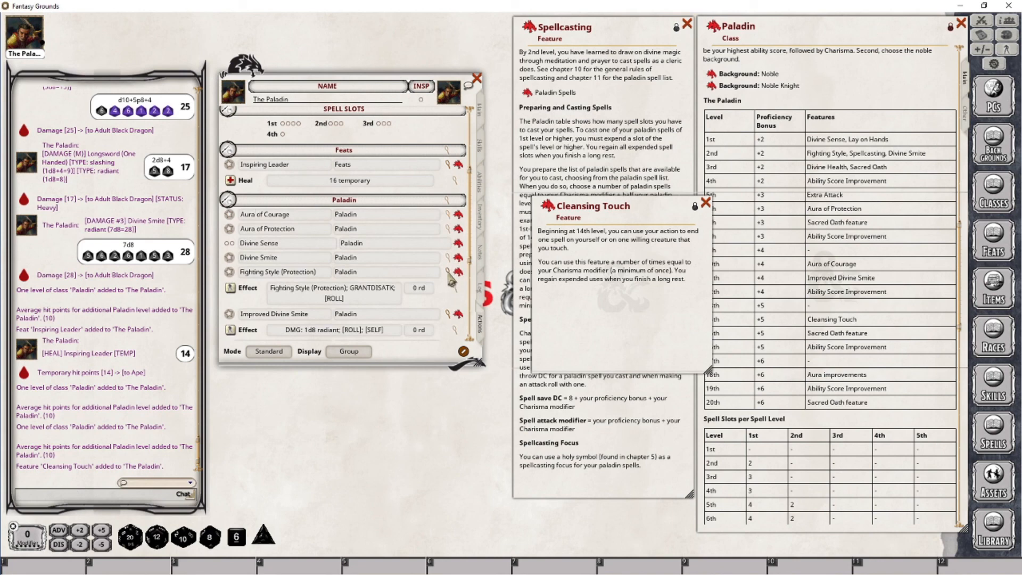
pyautogui.click(449, 272)
pyautogui.click(448, 285)
# Add Cleansing Touch to the character's actions and assign it to the Paladin group.
pyautogui.moveTo(548, 207); pyautogui.dragTo(379, 248)
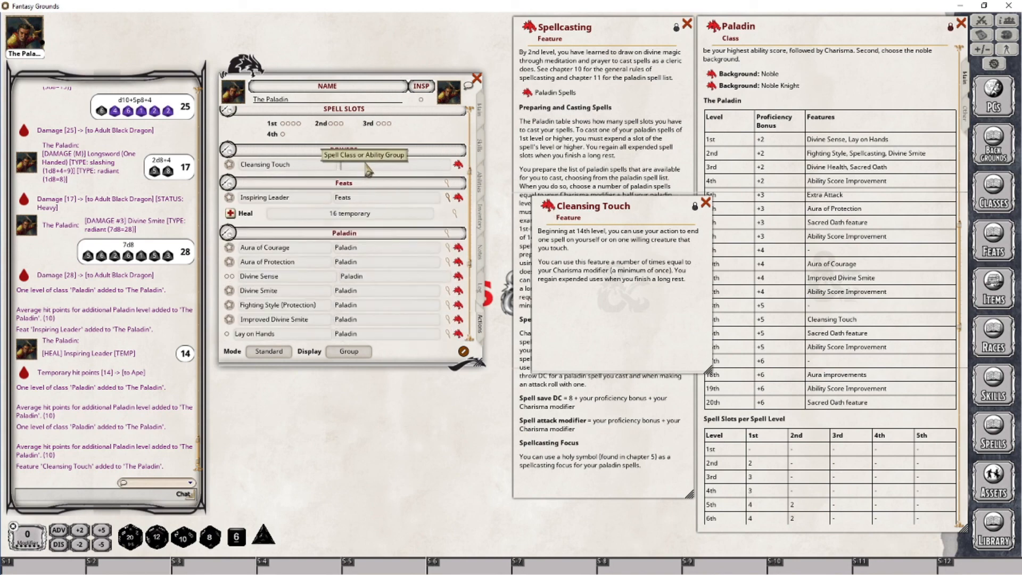
pyautogui.write('Paladin')
pyautogui.press('Return')
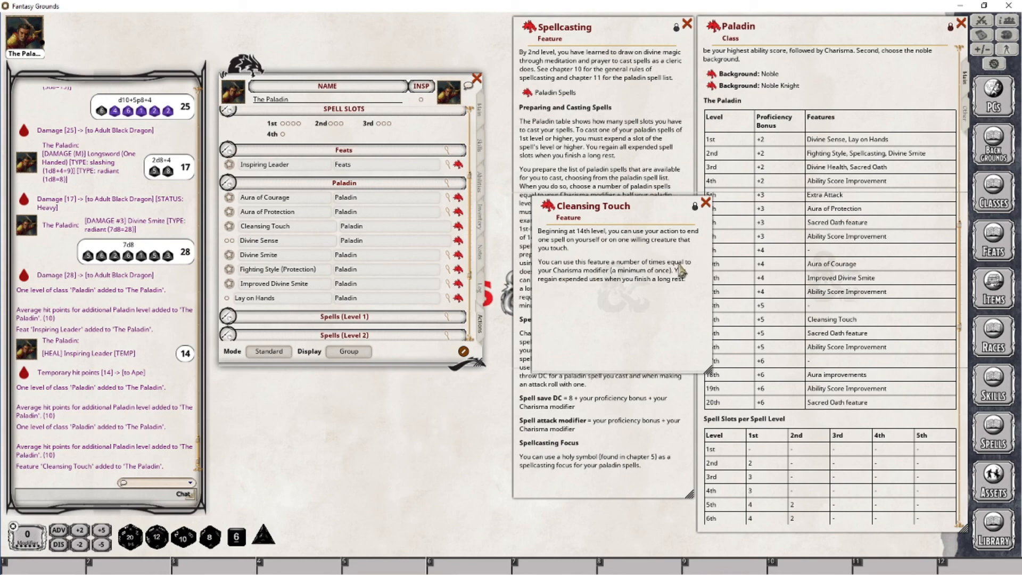
# Check the Charisma modifier and set Cleansing Touch to 2 daily uses in Preparation mode.
pyautogui.click(483, 107)
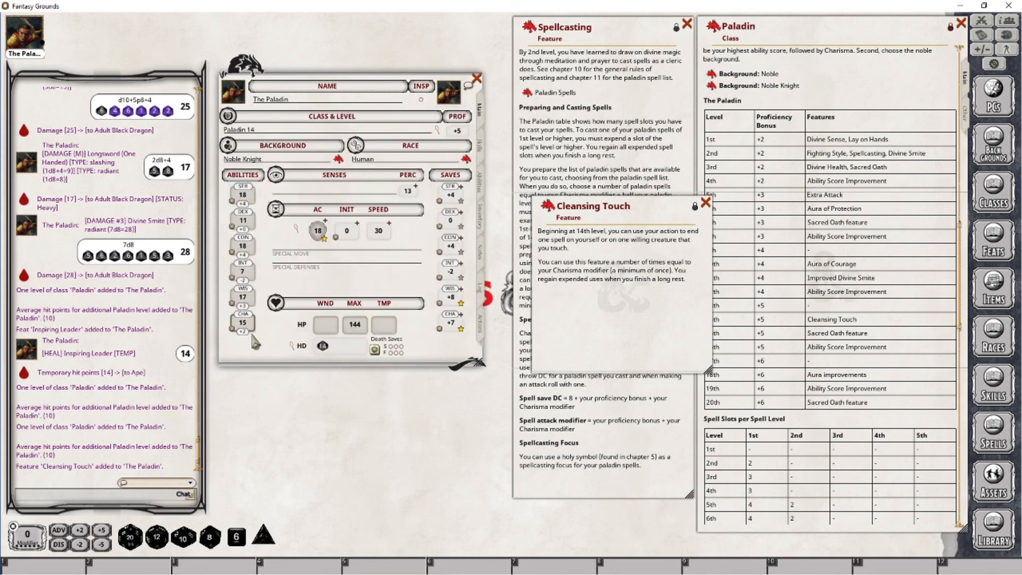
pyautogui.click(482, 325)
pyautogui.click(261, 354)
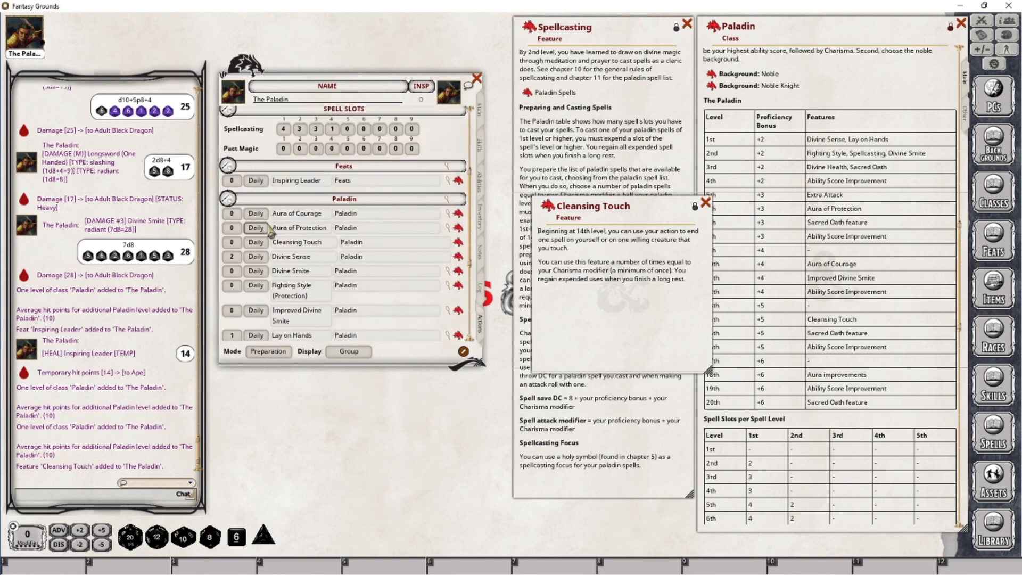
pyautogui.write('2')
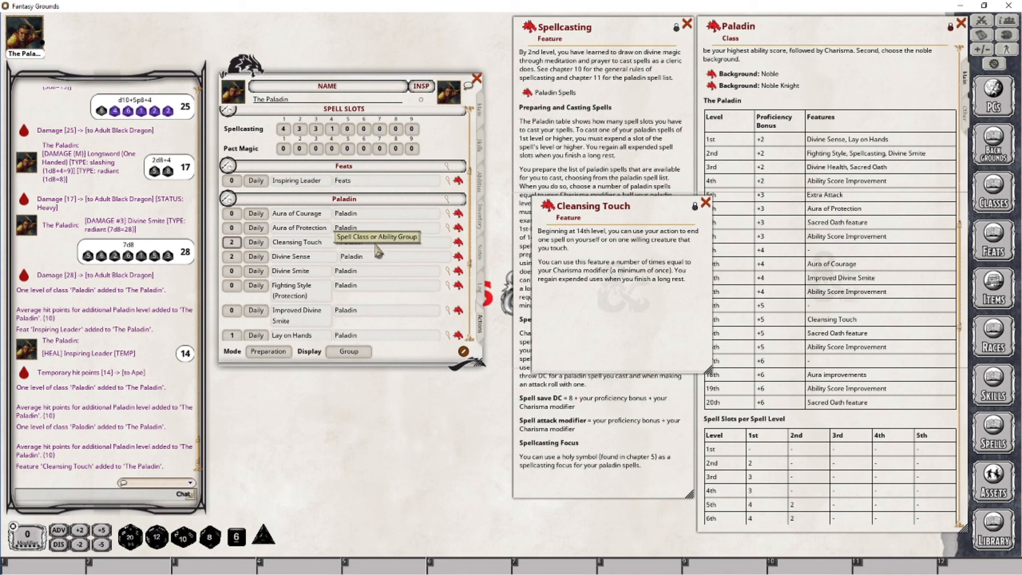
# Test both Cleansing Touch uses in Combat mode, take a long rest, and close the feature description.
pyautogui.click(267, 353)
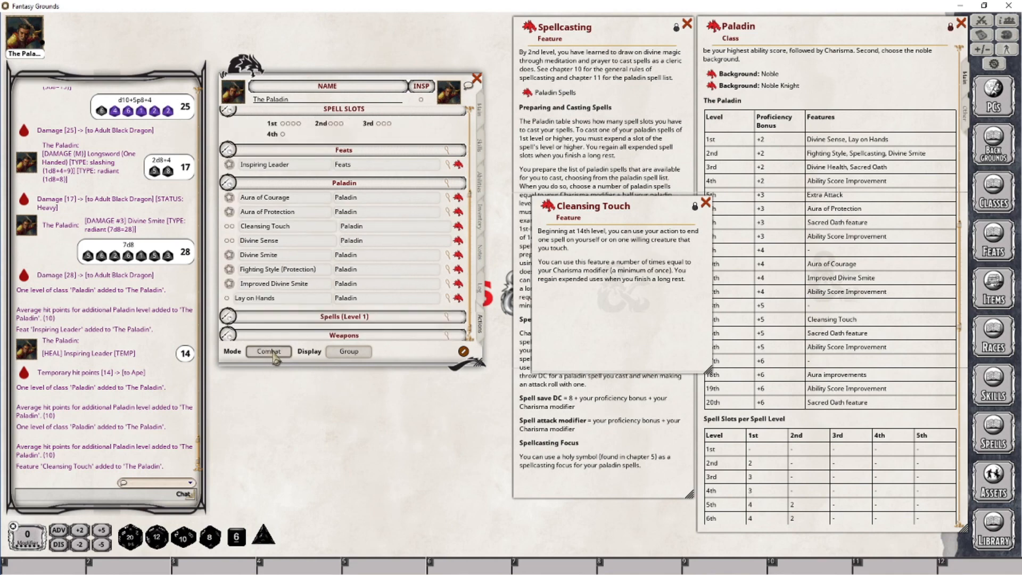
pyautogui.click(230, 227)
pyautogui.click(232, 227)
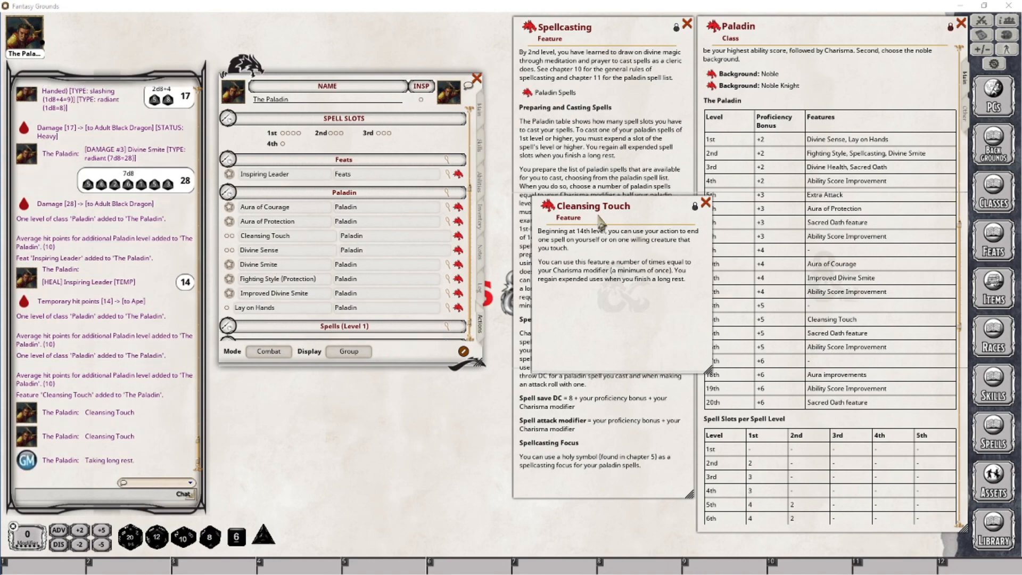
pyautogui.click(705, 203)
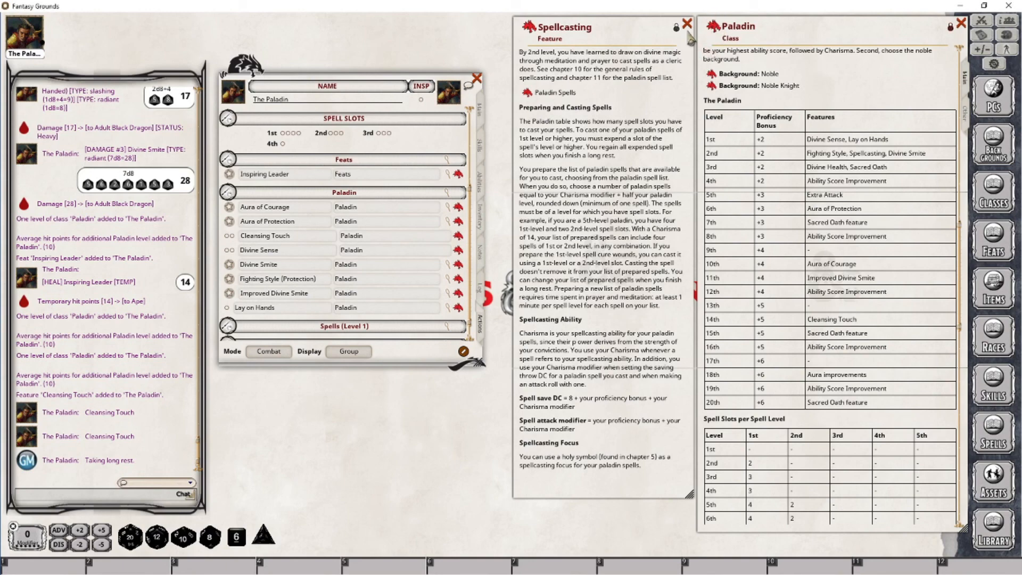
# Add two more levels of the Paladin class to the character, raising it to Paladin 16.
pyautogui.click(480, 109)
pyautogui.moveTo(711, 29); pyautogui.dragTo(251, 130)
pyautogui.moveTo(724, 27); pyautogui.dragTo(253, 134)
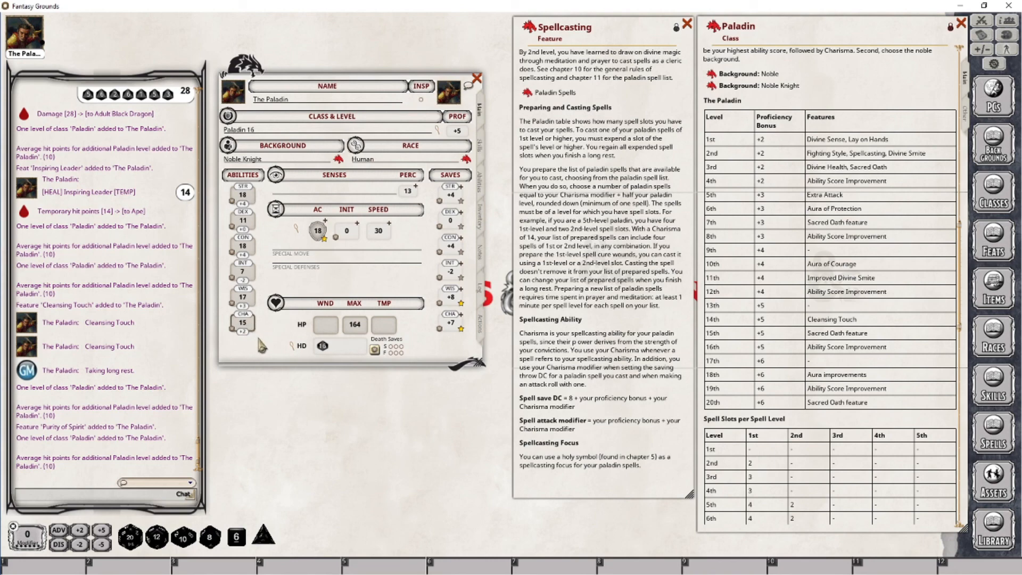
# Set the Charisma score to 17 and check the spell slots in the character's actions.
pyautogui.write('17')
pyautogui.click(480, 322)
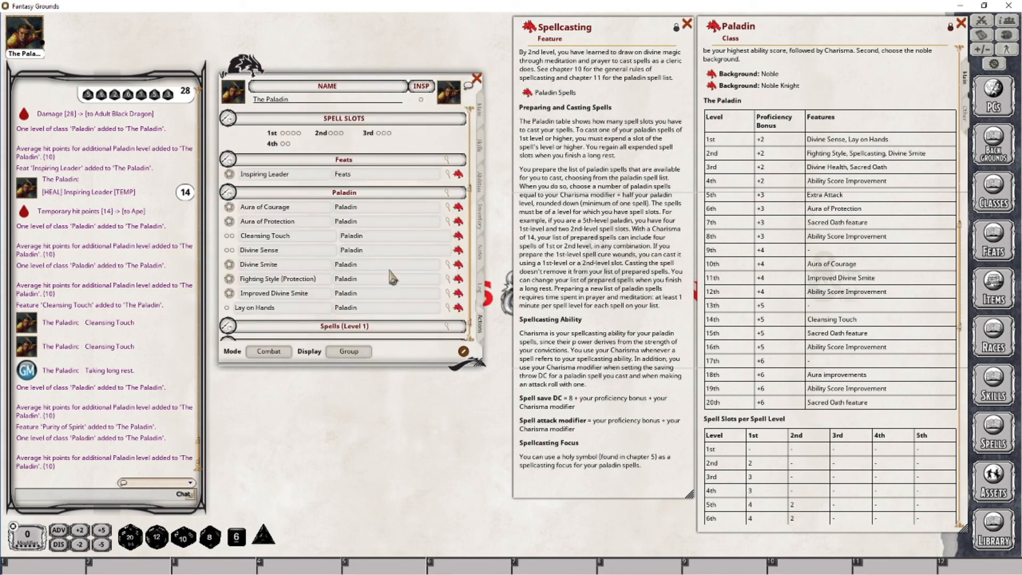
pyautogui.scroll(-1, 403, 225)
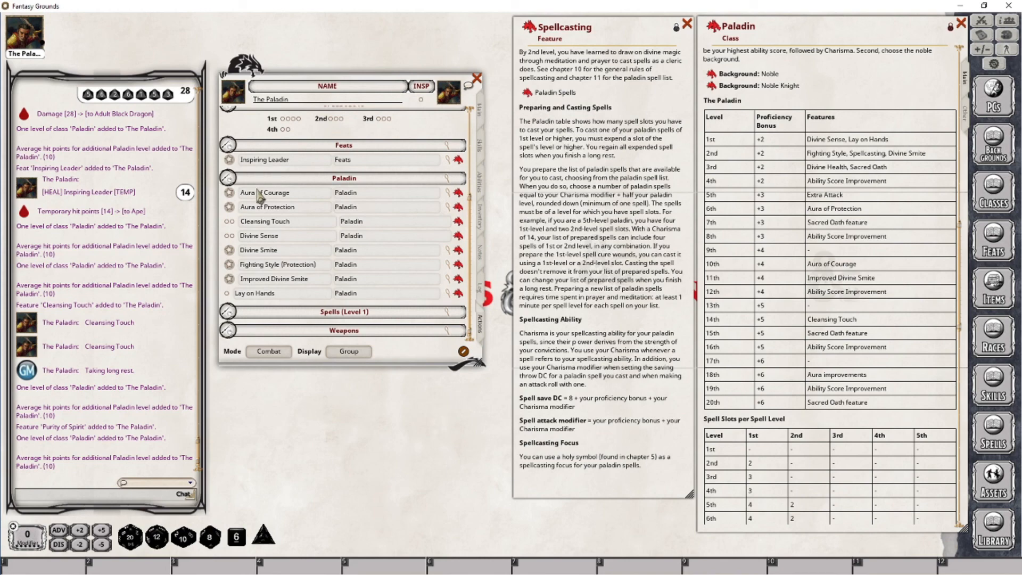
pyautogui.click(479, 109)
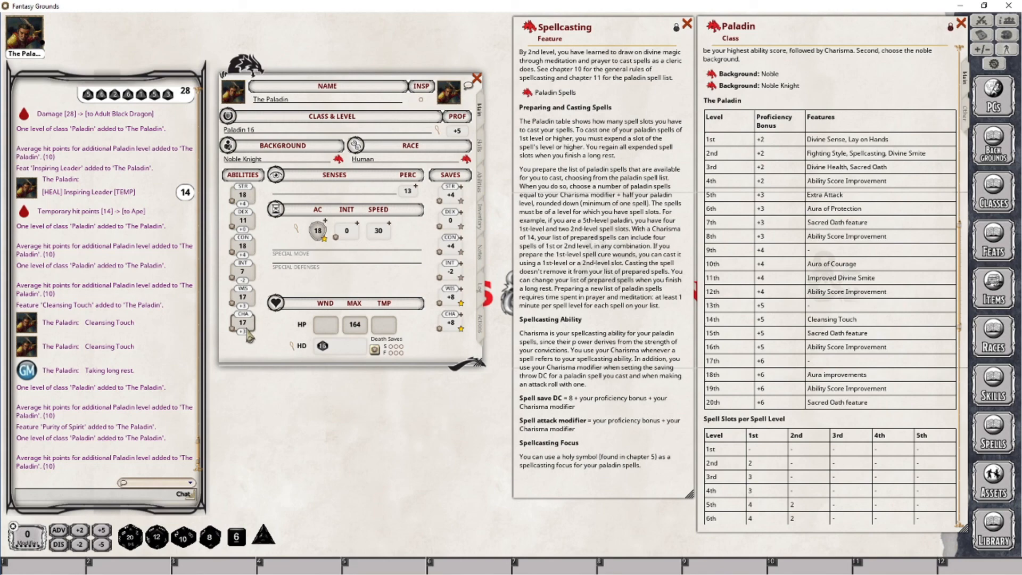
# Open the Paladin Spells list from the Spellcasting feature and place it clear of the character's actions.
pyautogui.click(482, 326)
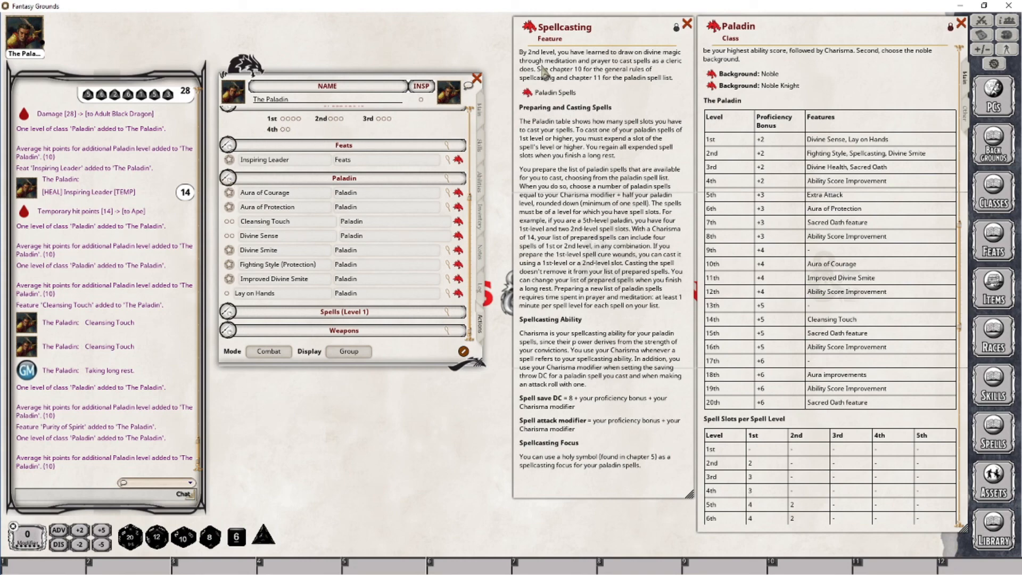
pyautogui.click(527, 93)
pyautogui.scroll(-9, 405, 397)
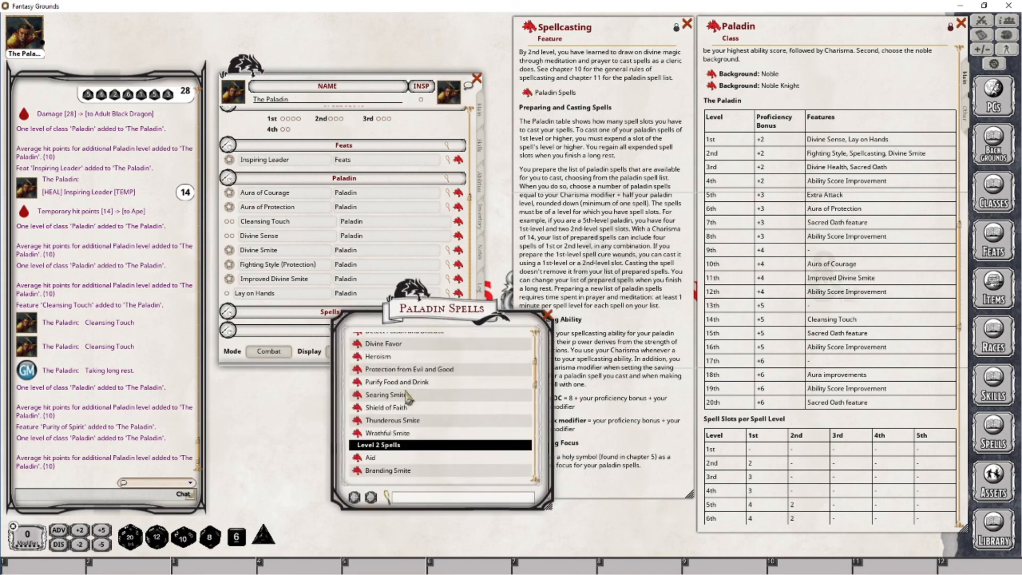
pyautogui.scroll(7, 426, 383)
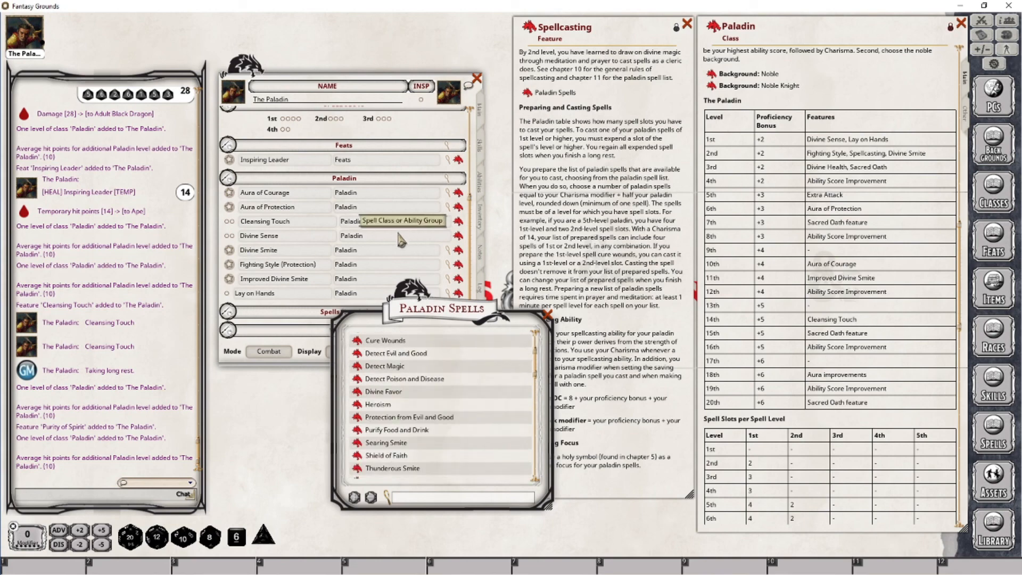
pyautogui.moveTo(413, 314); pyautogui.dragTo(551, 345)
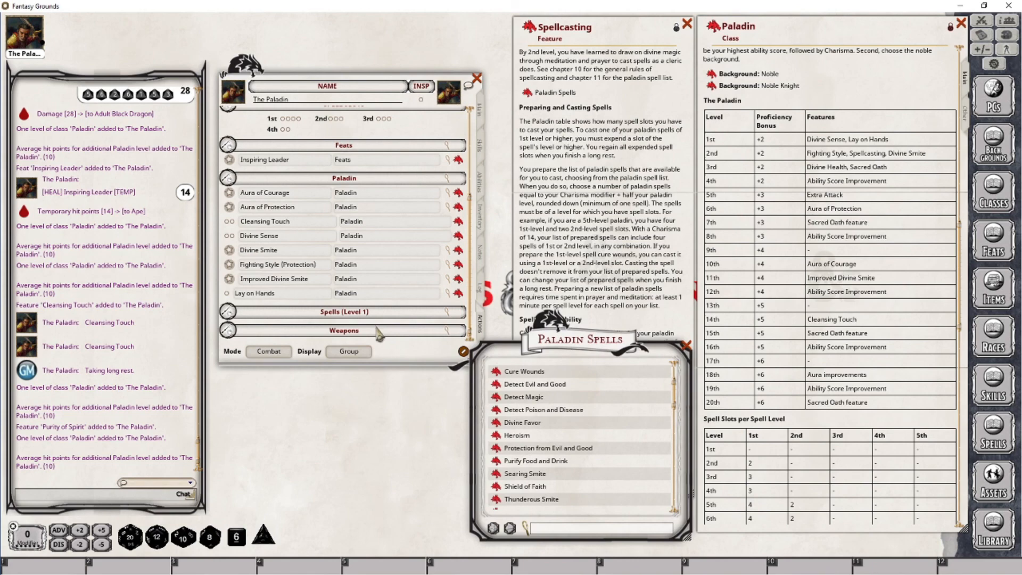
# Enlarge the character sheet and expand the Level 1 spells group to review its prepared spells.
pyautogui.moveTo(377, 367); pyautogui.dragTo(399, 507)
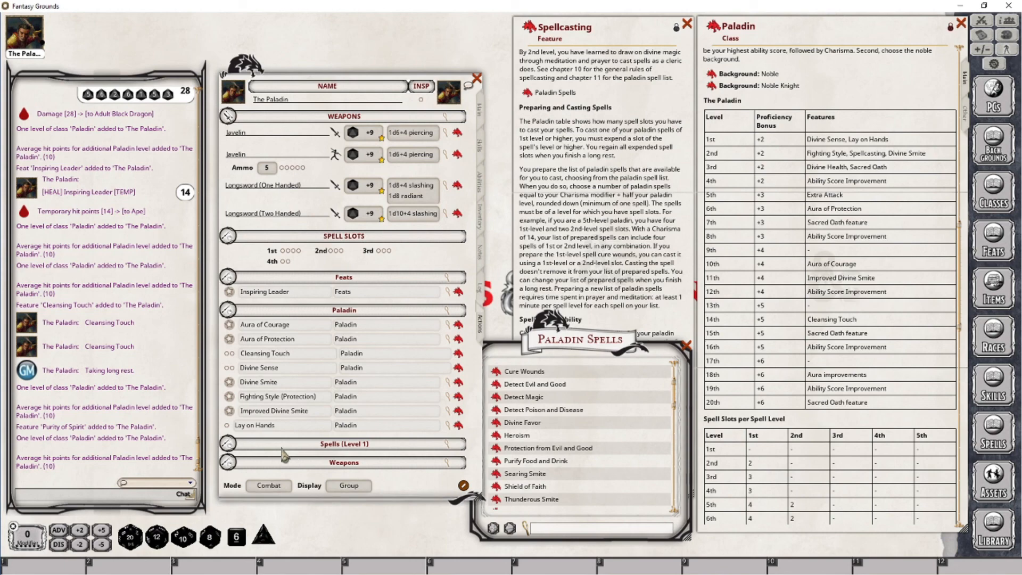
pyautogui.click(233, 446)
pyautogui.scroll(-6, 303, 397)
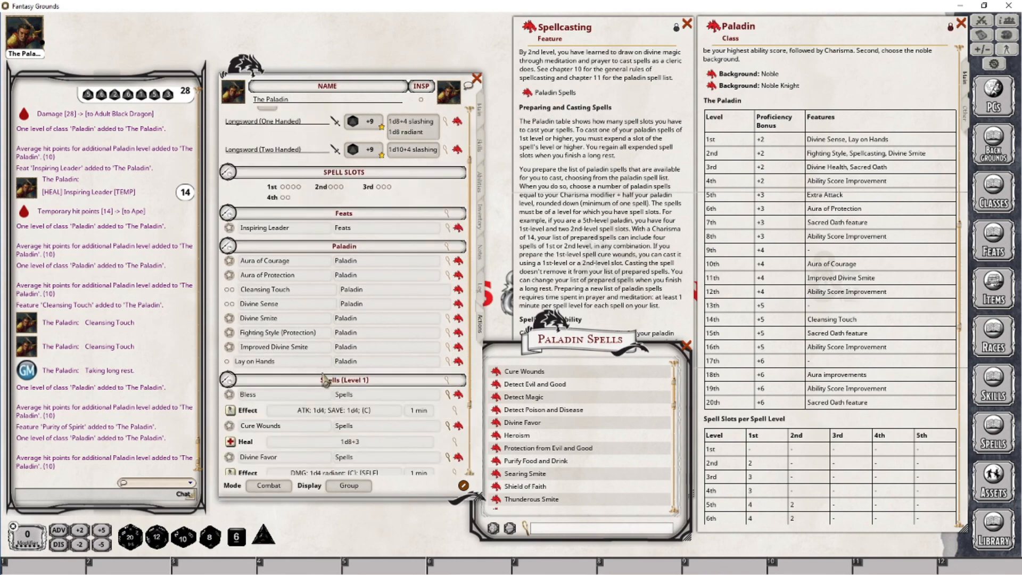
pyautogui.scroll(-2, 308, 404)
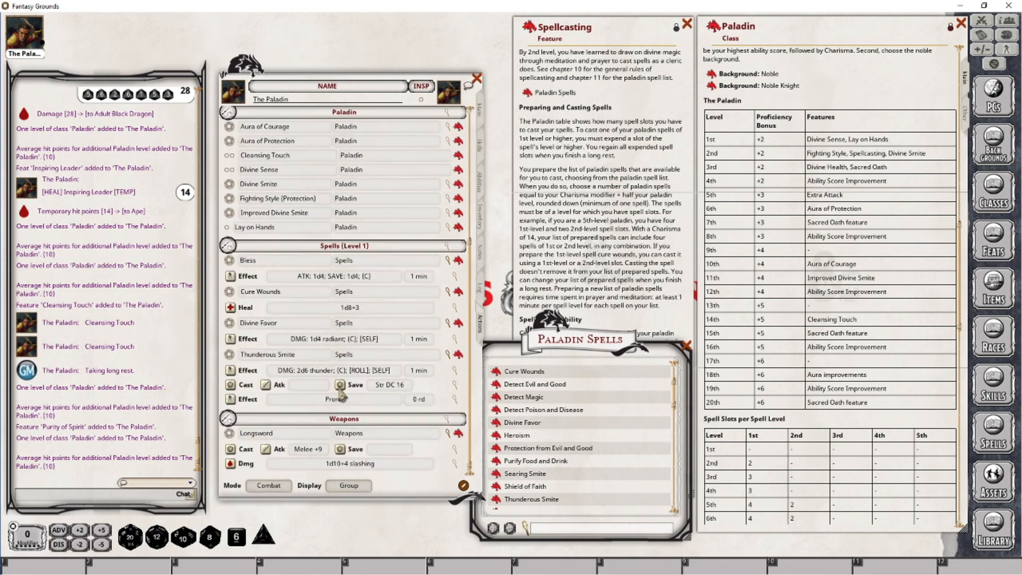
pyautogui.scroll(2, 239, 426)
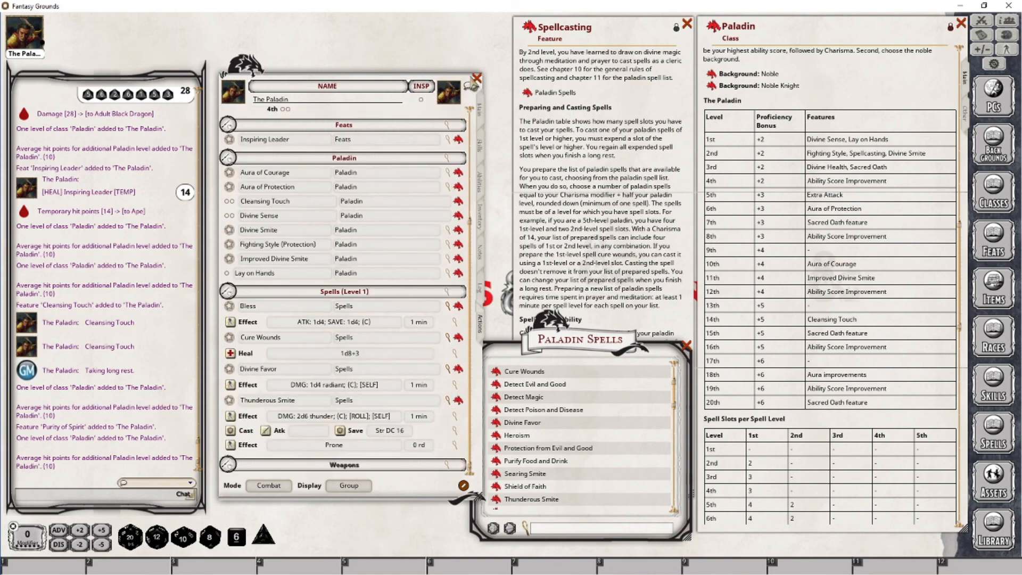
# Close and reopen the character sheet, and check its feature list before returning to the actions.
pyautogui.click(477, 78)
pyautogui.click(25, 34)
pyautogui.click(481, 184)
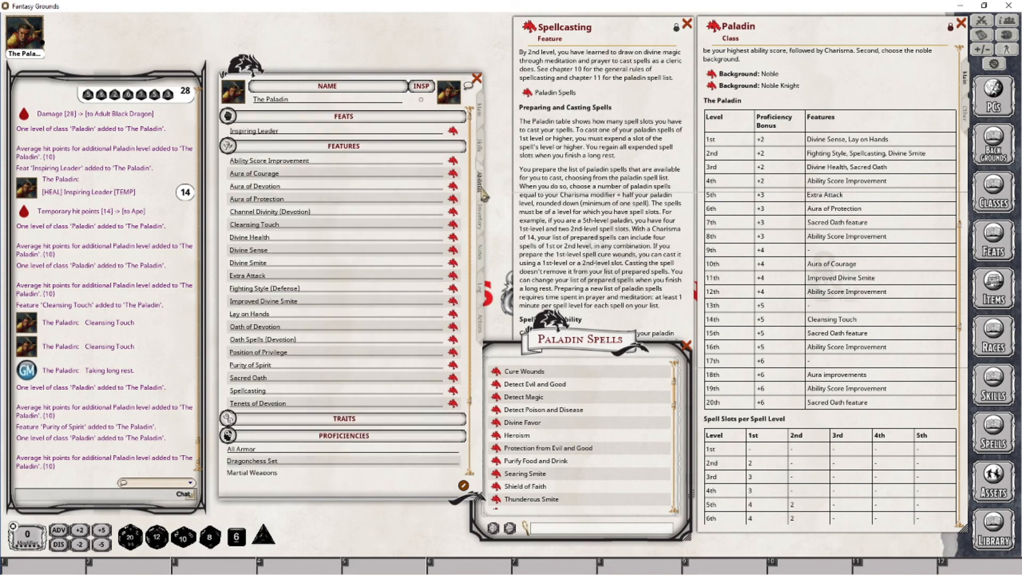
pyautogui.click(481, 330)
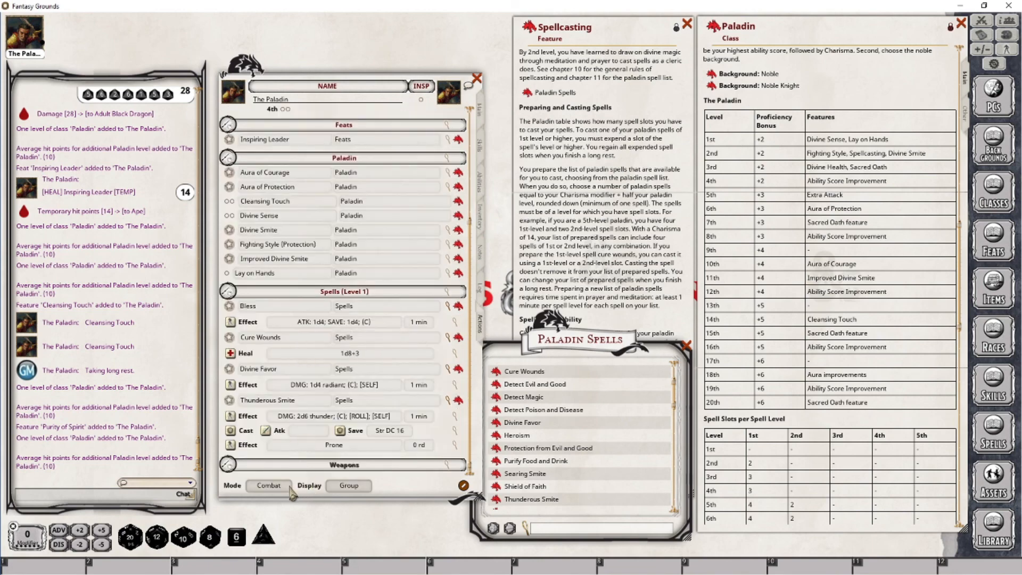
# Show the character's actions in Standard mode and expand the Level 2 spells group.
pyautogui.click(273, 487)
pyautogui.scroll(-3, 351, 391)
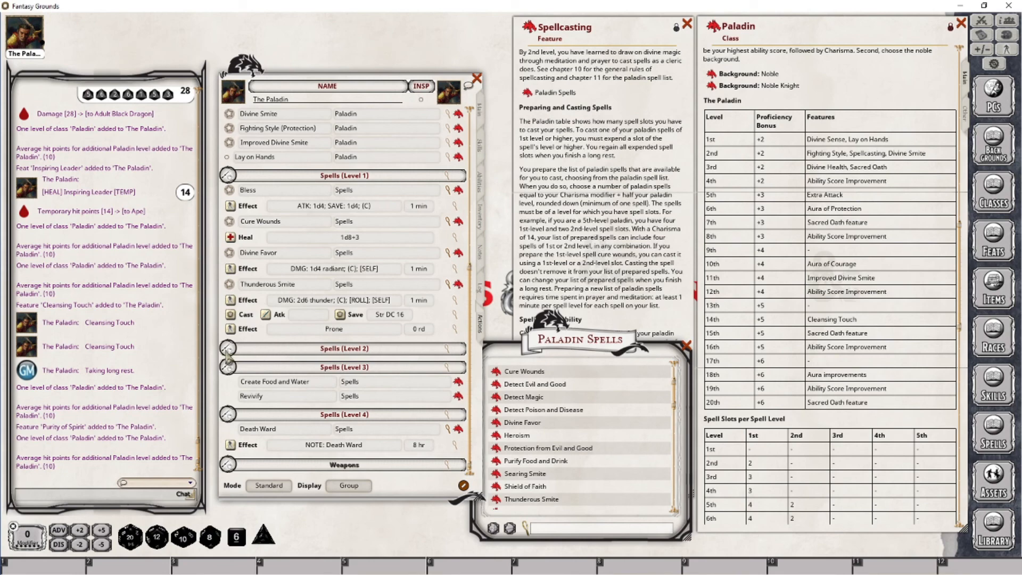
pyautogui.click(228, 349)
pyautogui.scroll(-1, 377, 329)
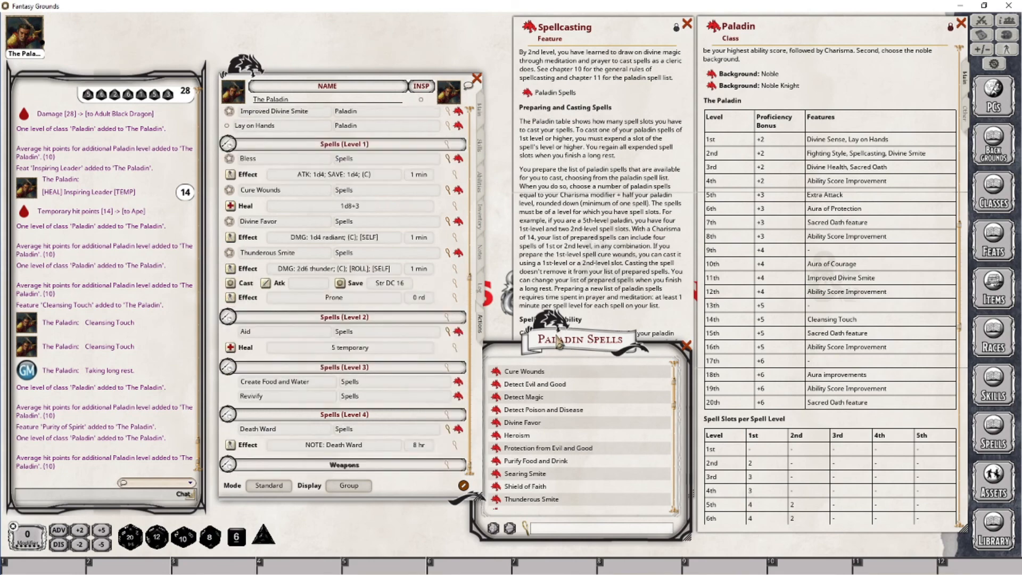
# Add the level 1 spell Purify Food and Drink to the character's actions and collapse Level 1 Spells in the Paladin Spells list.
pyautogui.moveTo(559, 343); pyautogui.dragTo(577, 320)
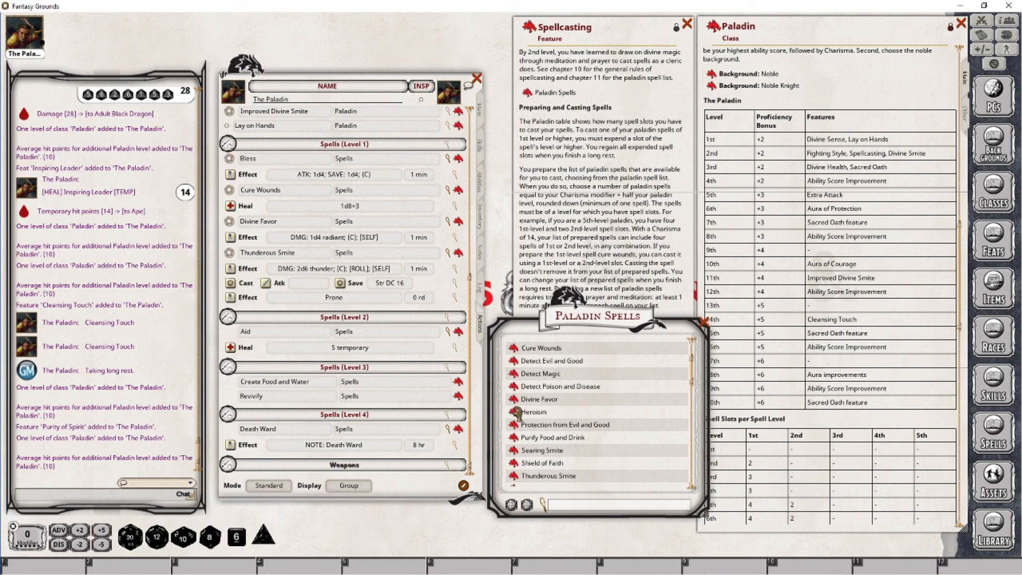
pyautogui.moveTo(513, 438); pyautogui.dragTo(312, 252)
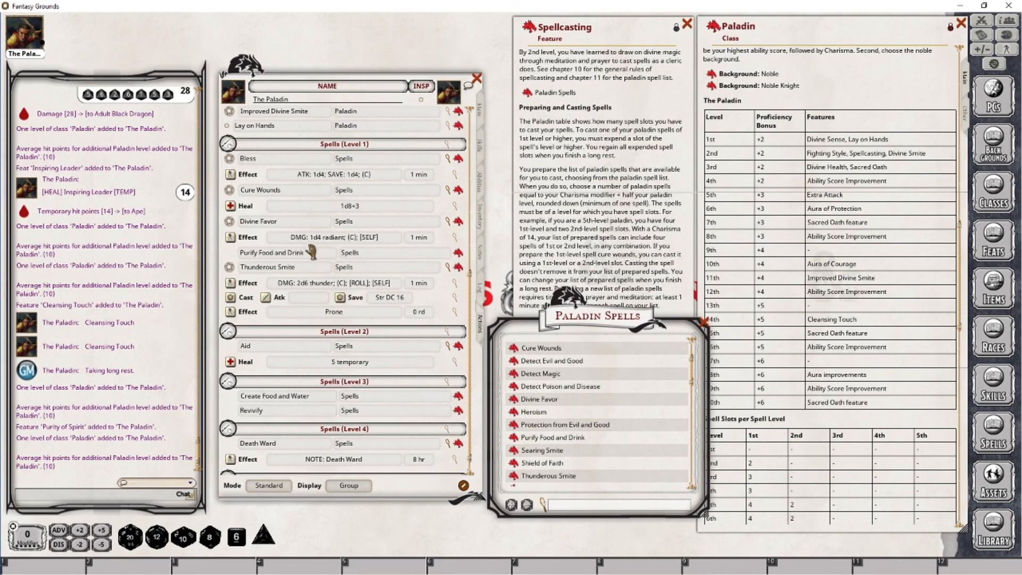
pyautogui.scroll(3, 562, 391)
pyautogui.click(518, 346)
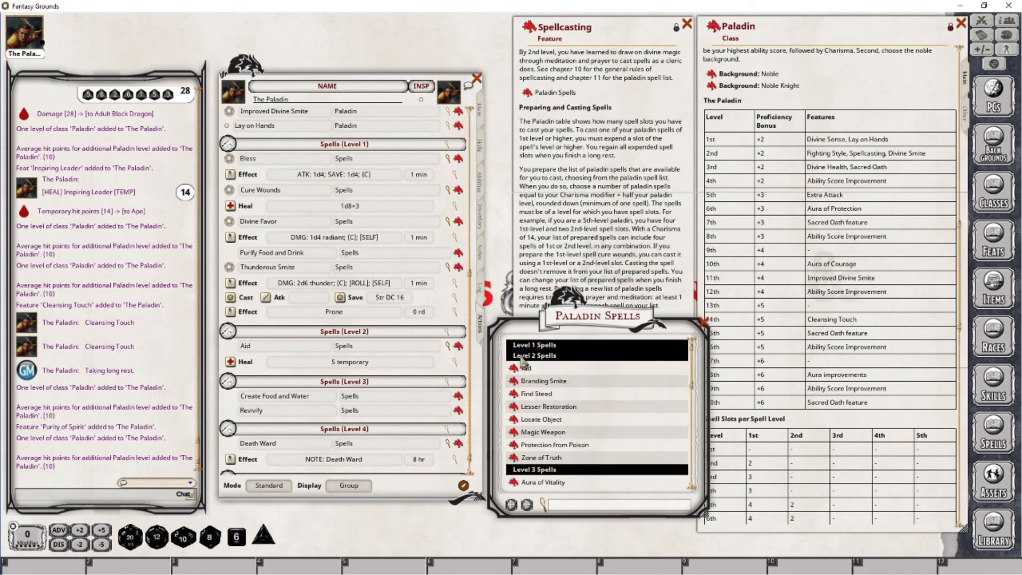
# Read the Aura of Life description in the Paladin Spells list, and add this level 4 spell to the character's actions.
pyautogui.scroll(-10, 543, 394)
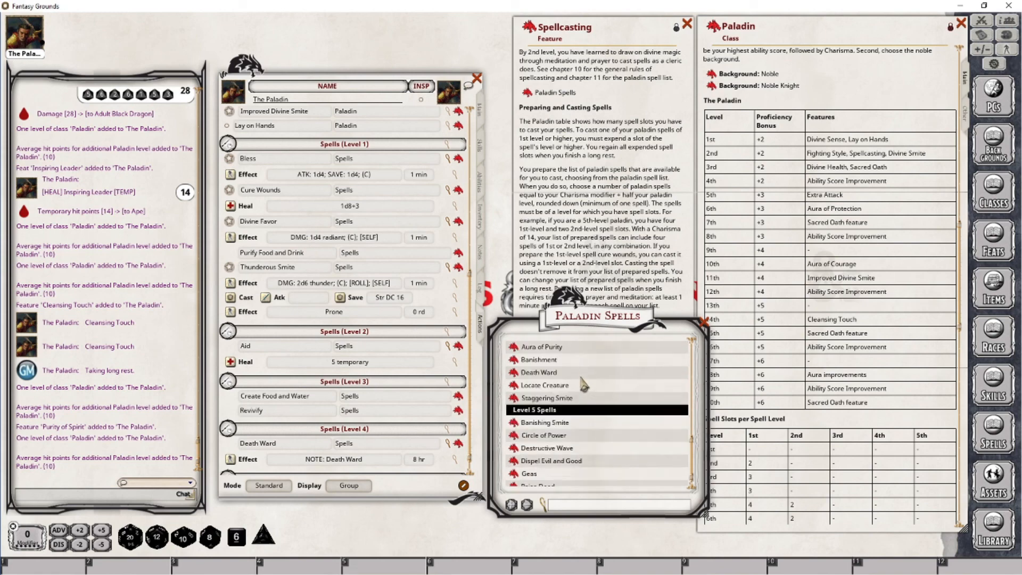
pyautogui.scroll(2, 568, 407)
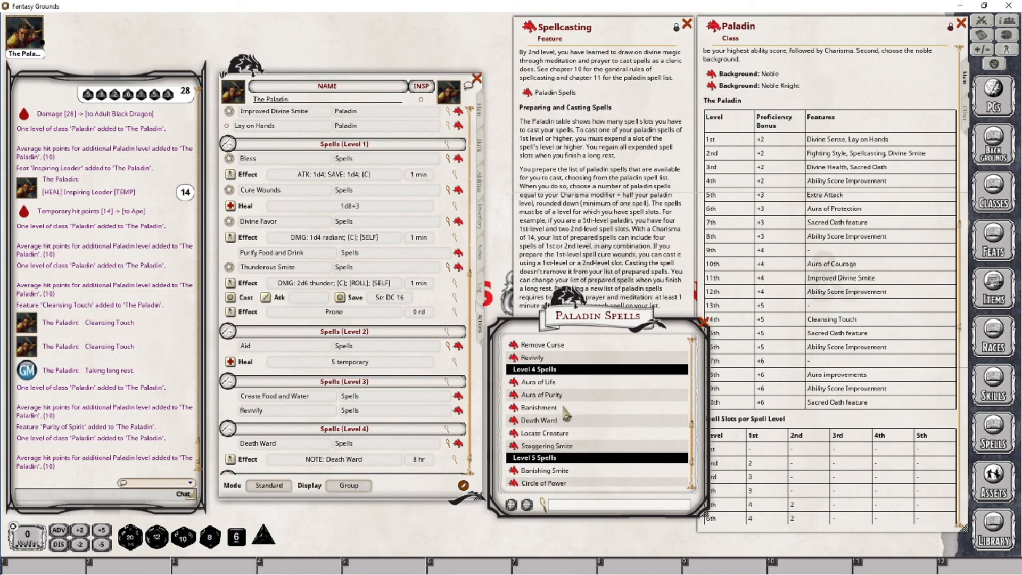
pyautogui.click(514, 382)
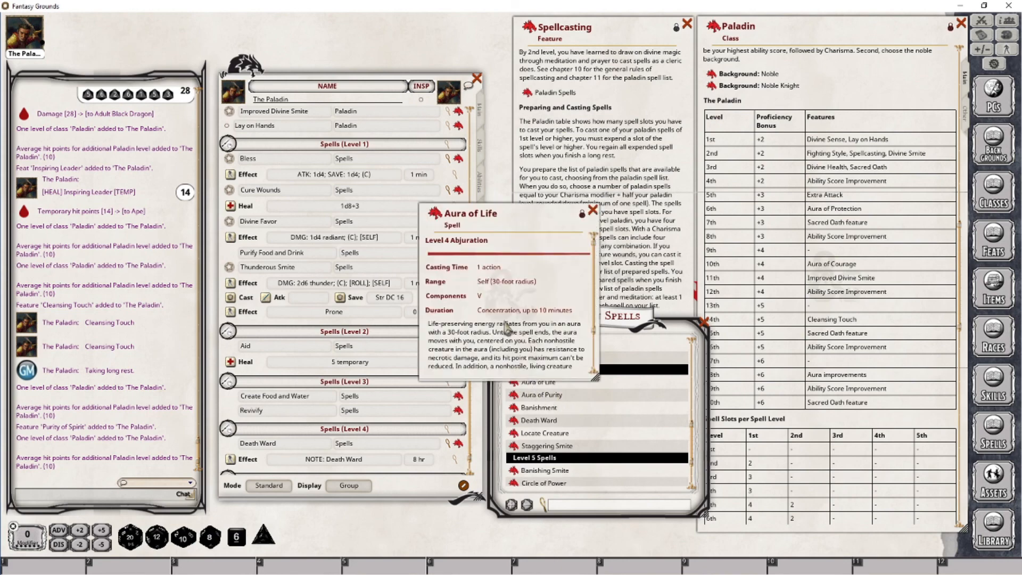
pyautogui.scroll(-3, 514, 309)
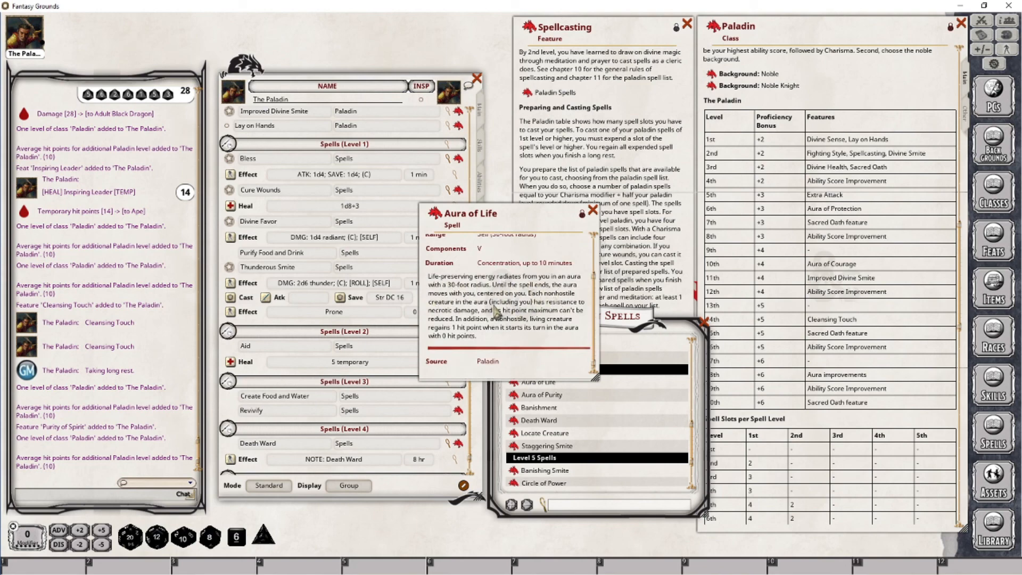
pyautogui.click(592, 212)
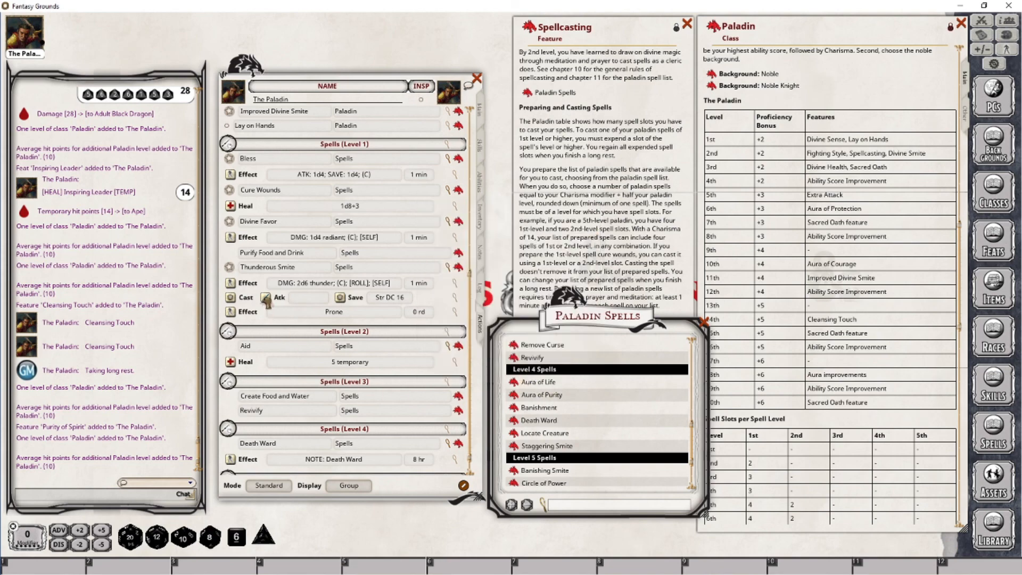
pyautogui.moveTo(327, 447); pyautogui.dragTo(326, 446)
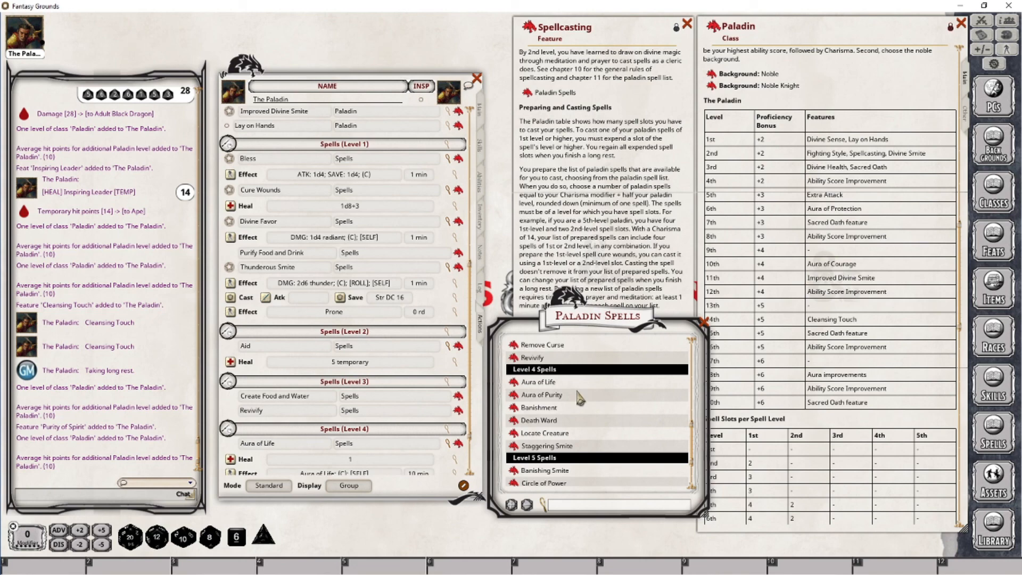
# Add the level 3 spell Remove Curse to the character's actions and close the Paladin Spells list.
pyautogui.scroll(3, 577, 394)
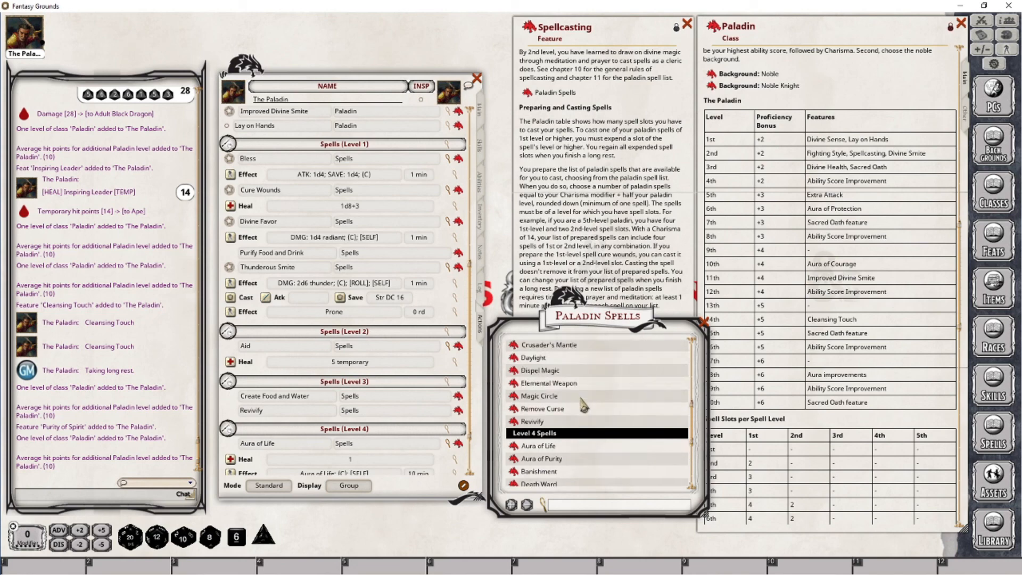
pyautogui.moveTo(509, 411); pyautogui.dragTo(322, 398)
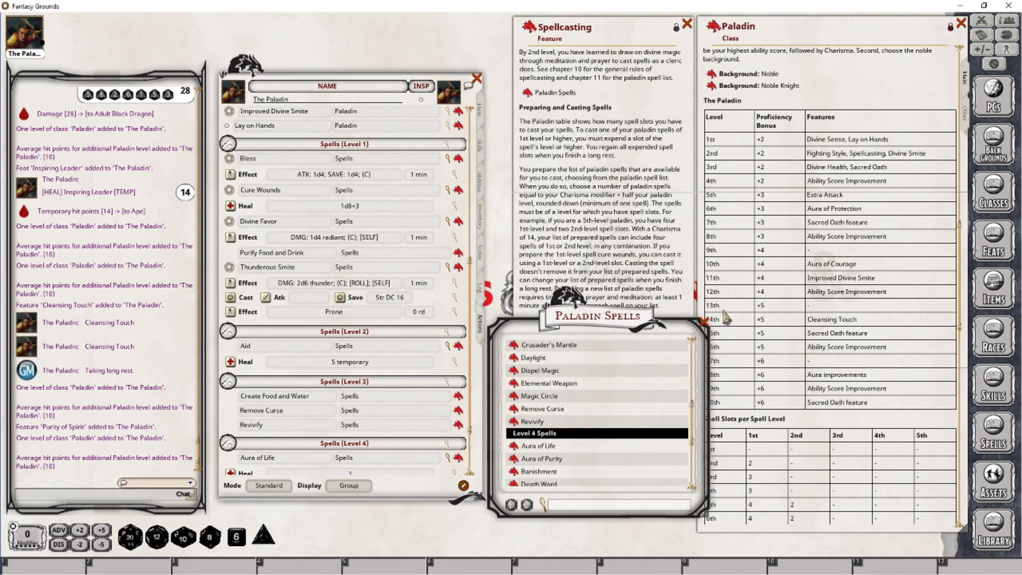
pyautogui.click(704, 323)
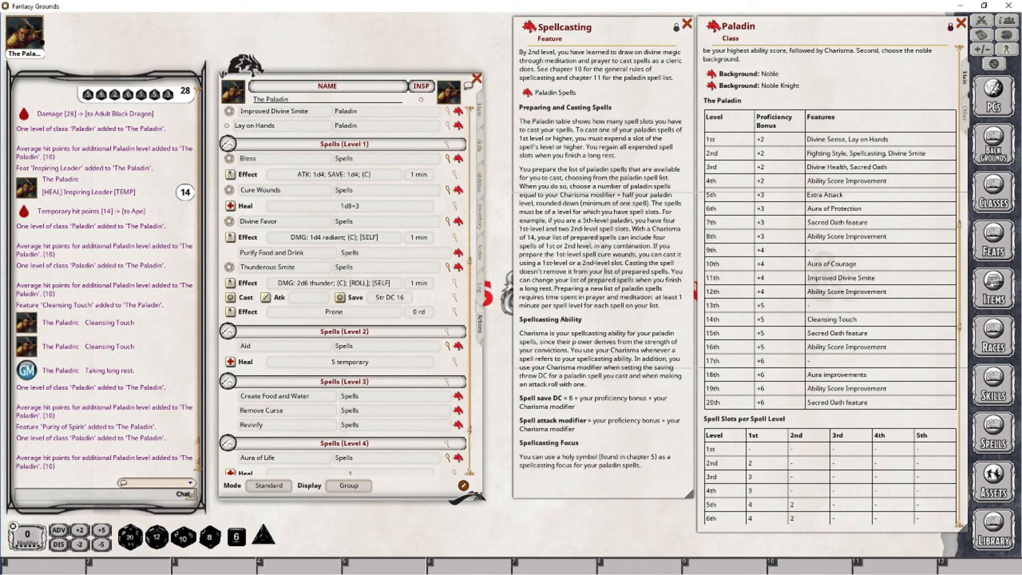
# Add two more levels of the Paladin class to the character, bringing it to level 18.
pyautogui.click(479, 111)
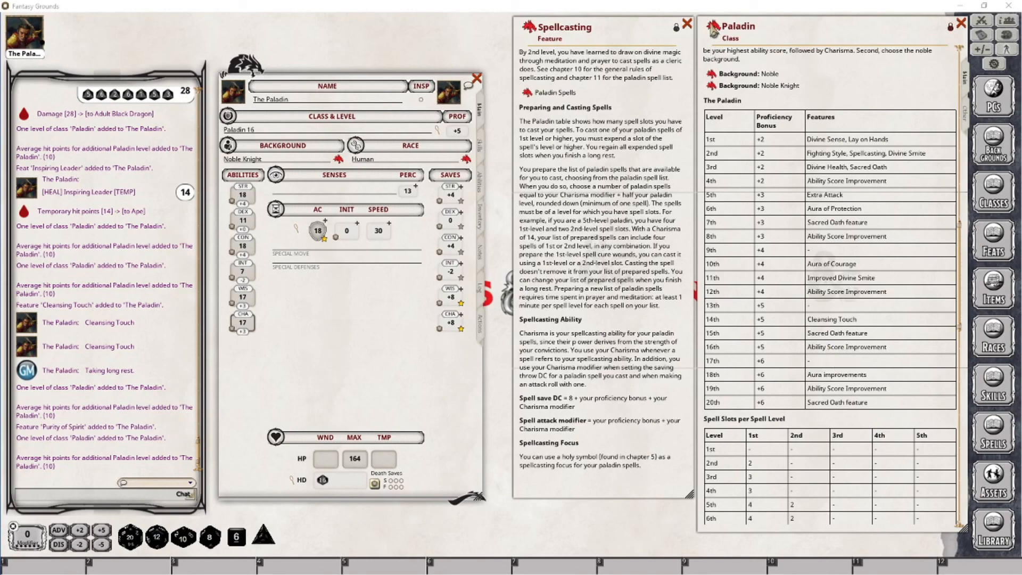
pyautogui.moveTo(712, 30); pyautogui.dragTo(249, 122)
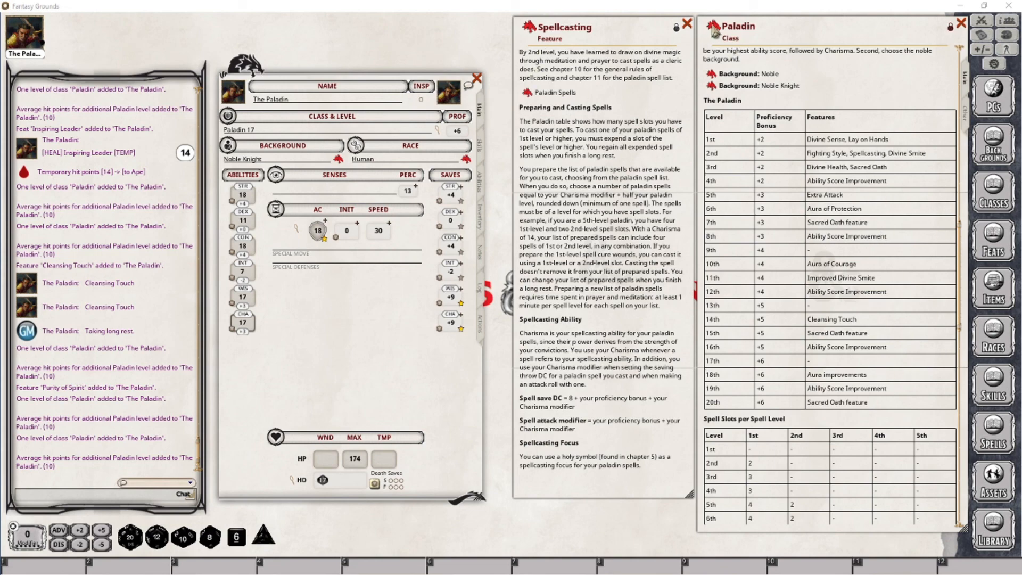
pyautogui.moveTo(714, 33); pyautogui.dragTo(257, 130)
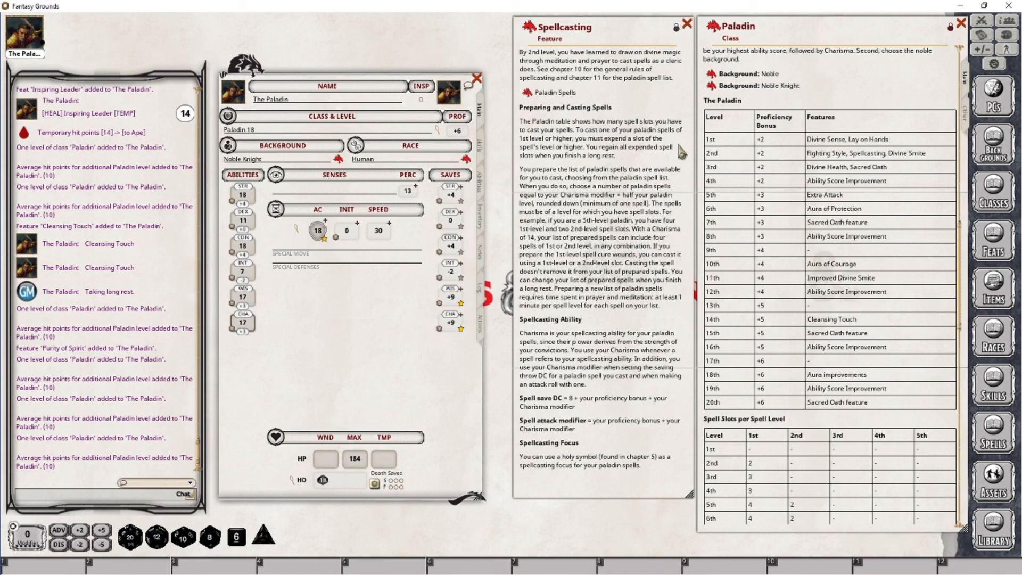
# Read the Aura of Courage, Aura of Devotion and Aura of Protection features for their 18th-level improvements, and close their windows.
pyautogui.click(483, 187)
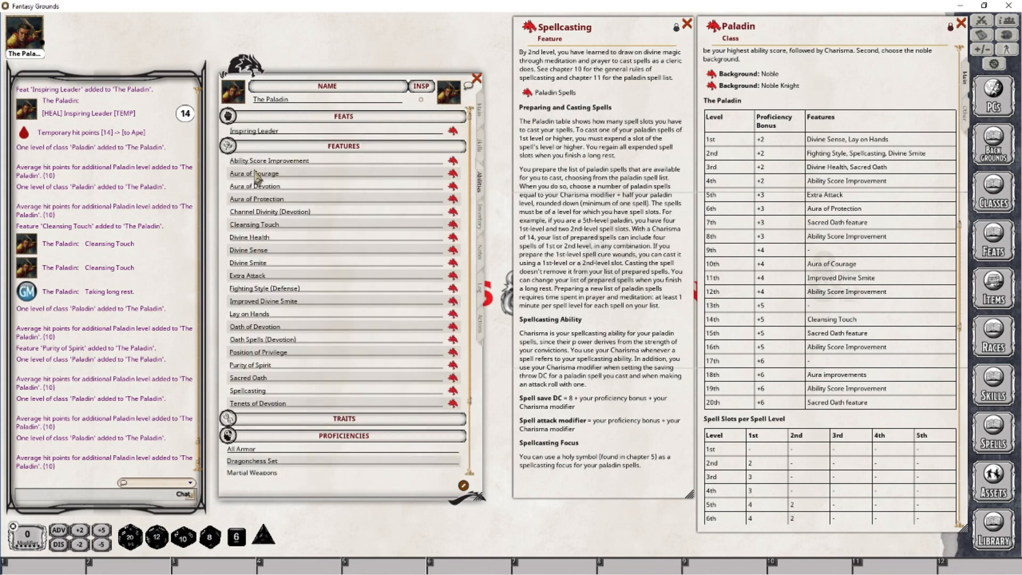
pyautogui.click(453, 173)
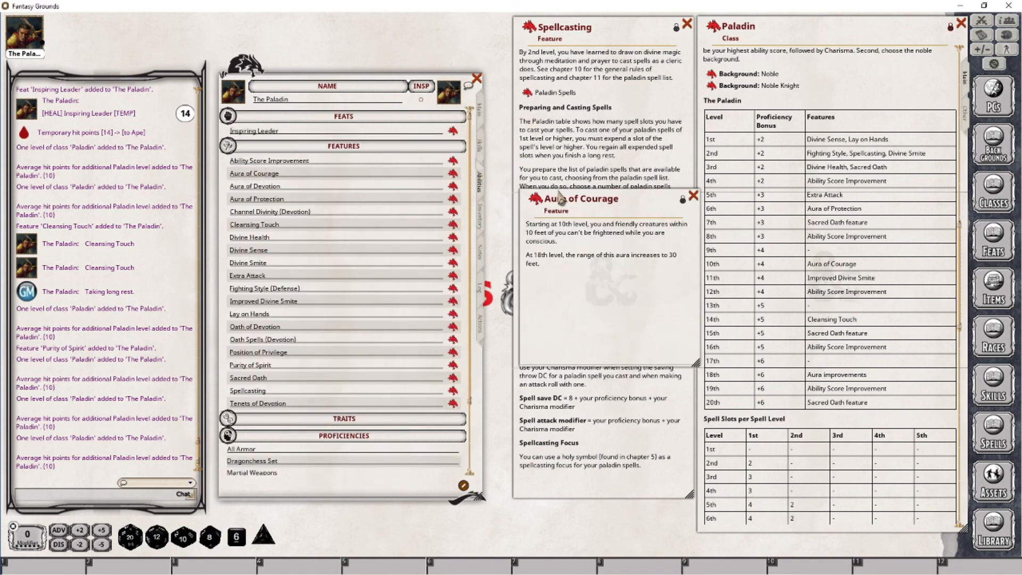
pyautogui.click(453, 188)
pyautogui.click(599, 204)
pyautogui.click(453, 199)
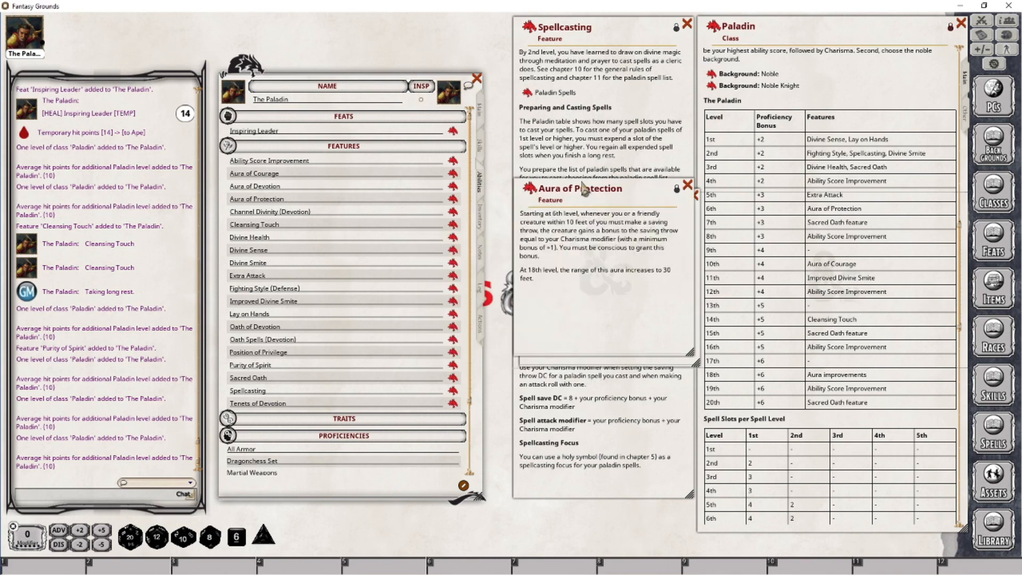
pyautogui.moveTo(586, 190); pyautogui.dragTo(588, 281)
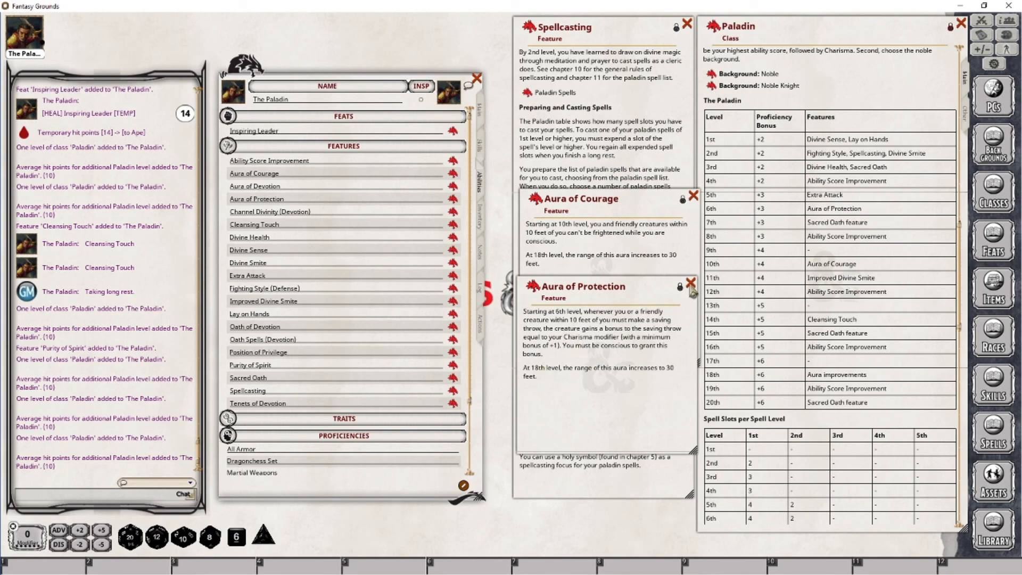
pyautogui.click(690, 284)
pyautogui.click(693, 197)
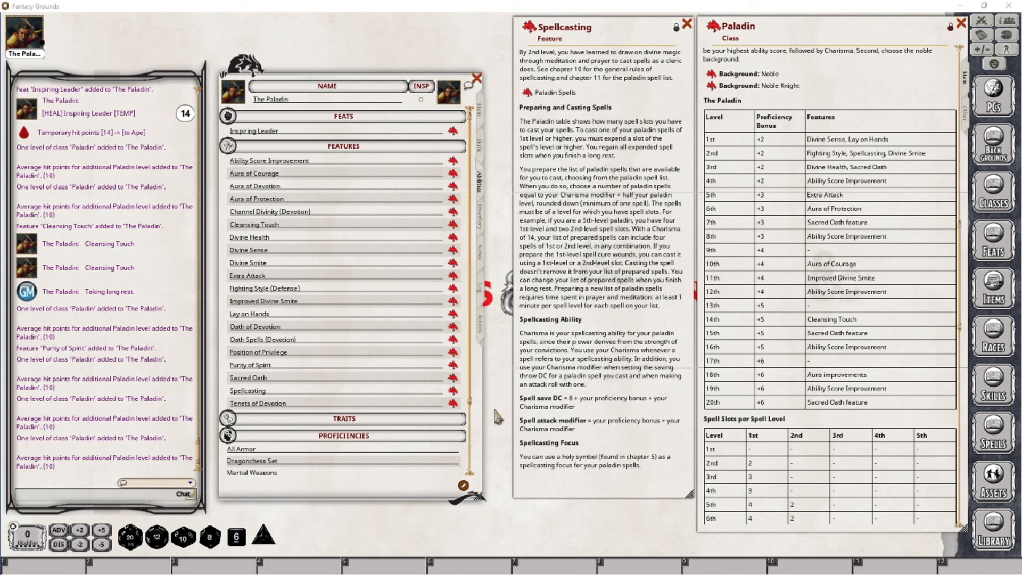
# Add the level 5 spell Banishing Smite from the Paladin Spells list to the character's actions, and close the list.
pyautogui.click(480, 325)
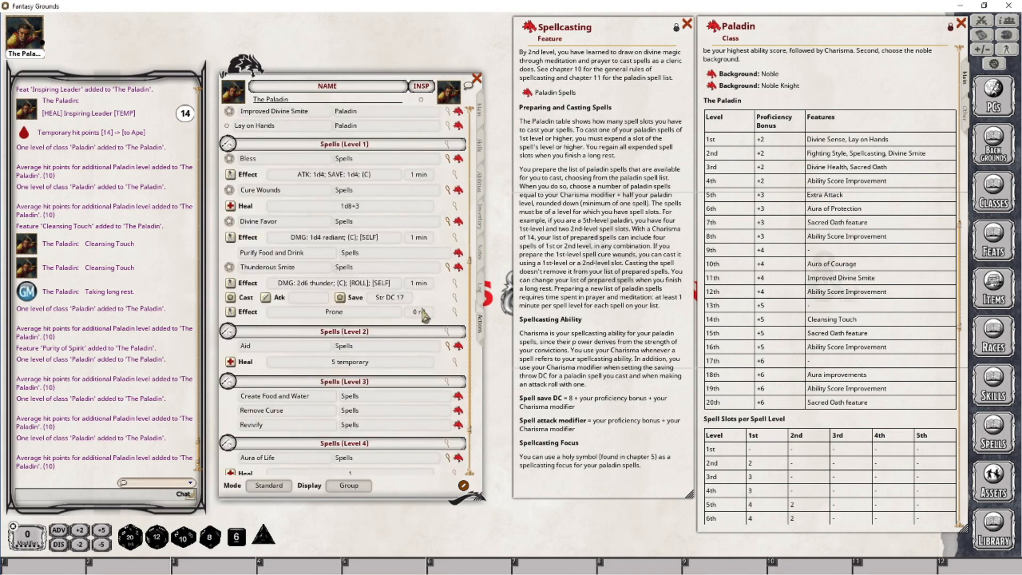
pyautogui.scroll(5, 431, 306)
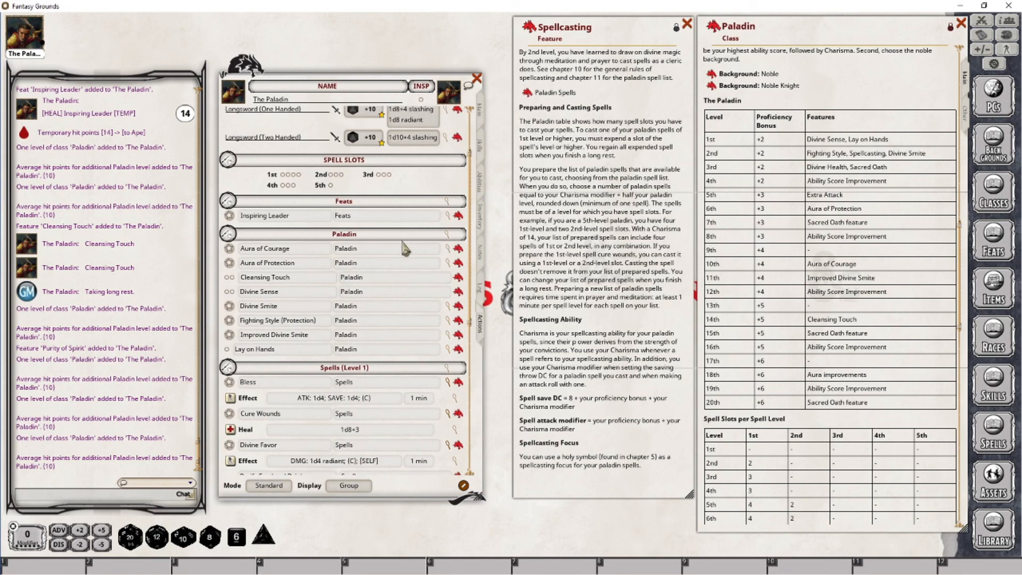
pyautogui.click(526, 94)
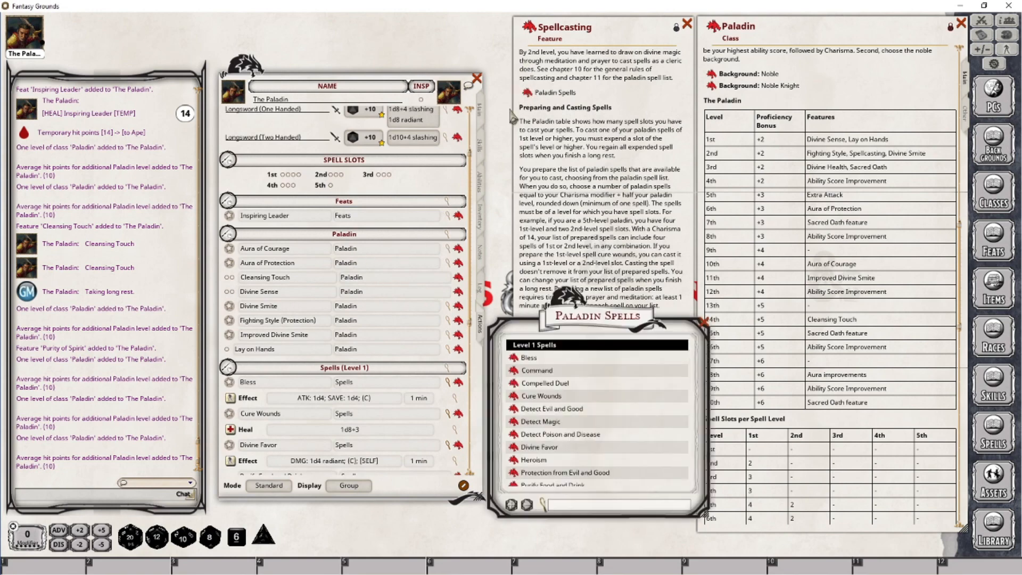
pyautogui.scroll(-8, 610, 411)
pyautogui.scroll(-5, 605, 410)
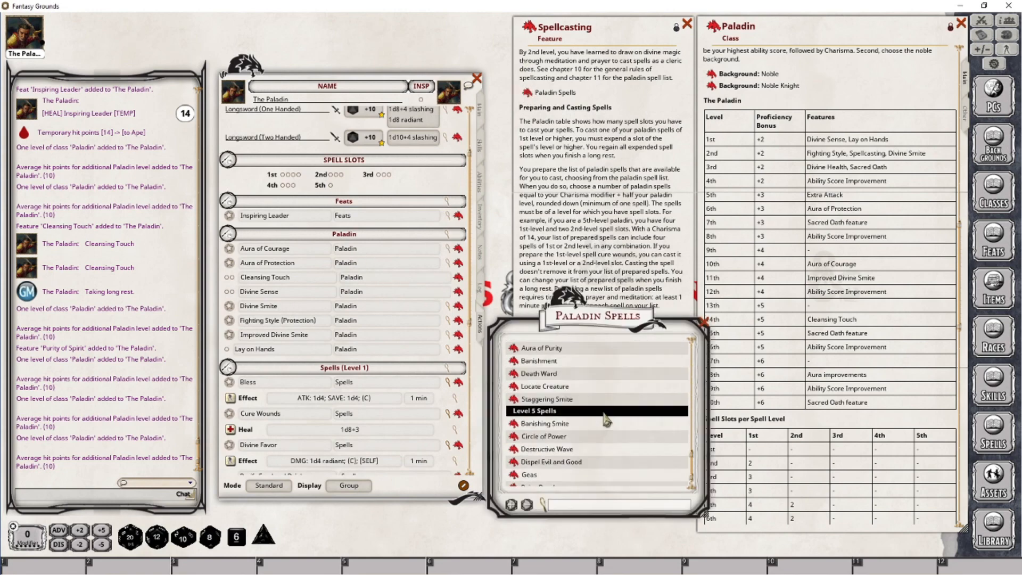
pyautogui.scroll(-5, 390, 340)
pyautogui.scroll(-3, 393, 350)
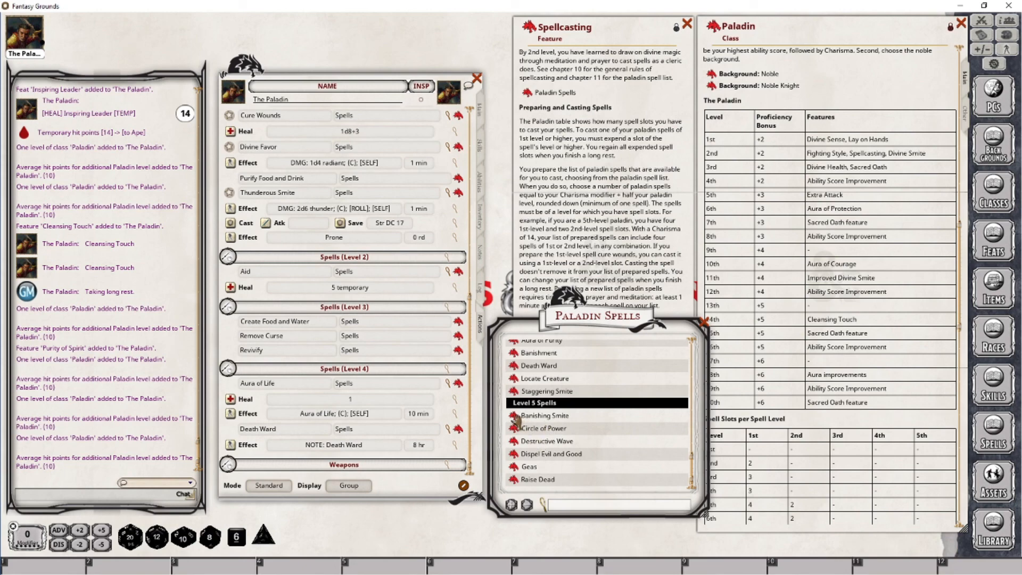
pyautogui.moveTo(516, 424); pyautogui.dragTo(402, 436)
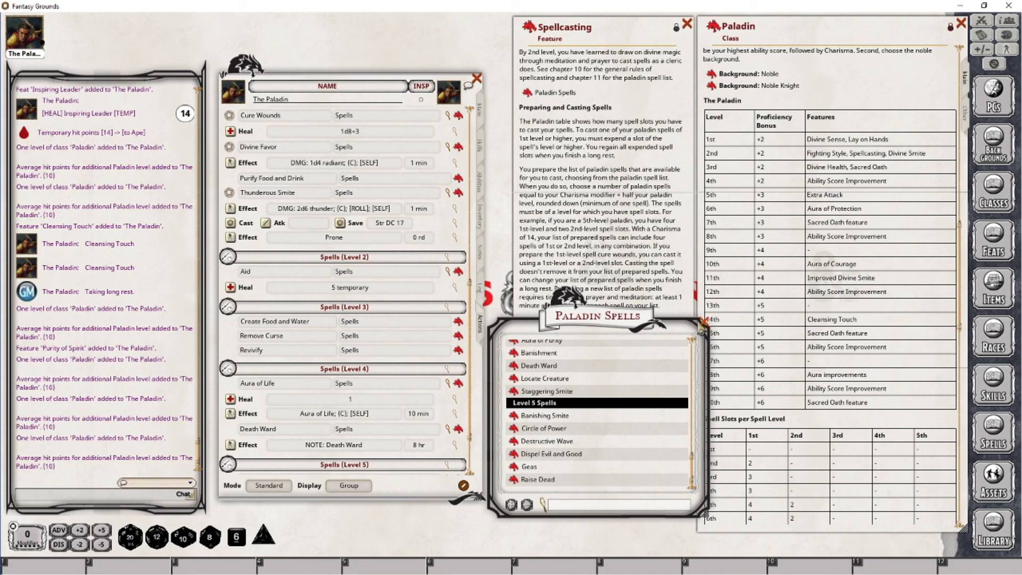
pyautogui.click(703, 320)
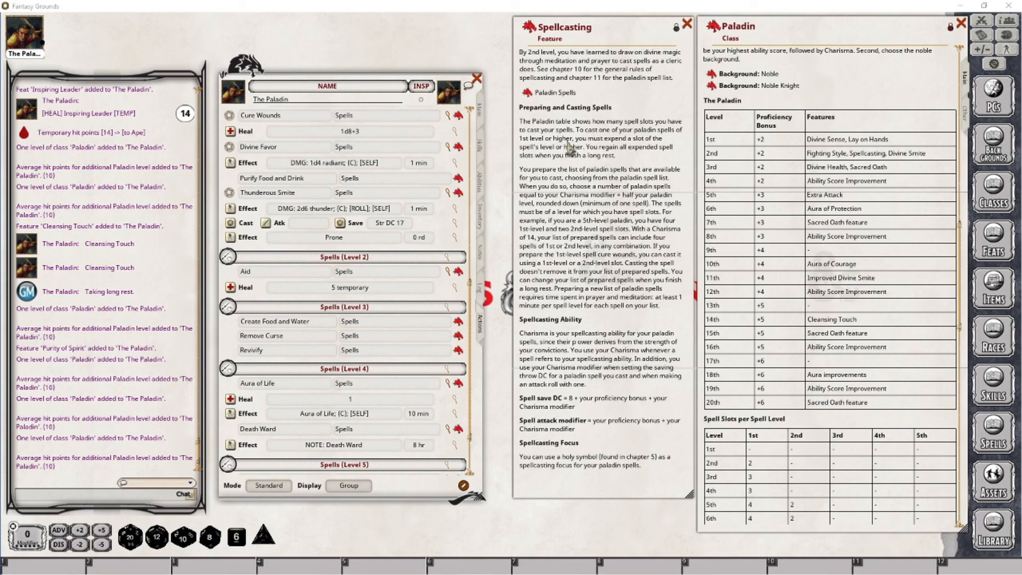
# Set the character's Wisdom and Charisma scores to 18 and return to the actions.
pyautogui.click(480, 110)
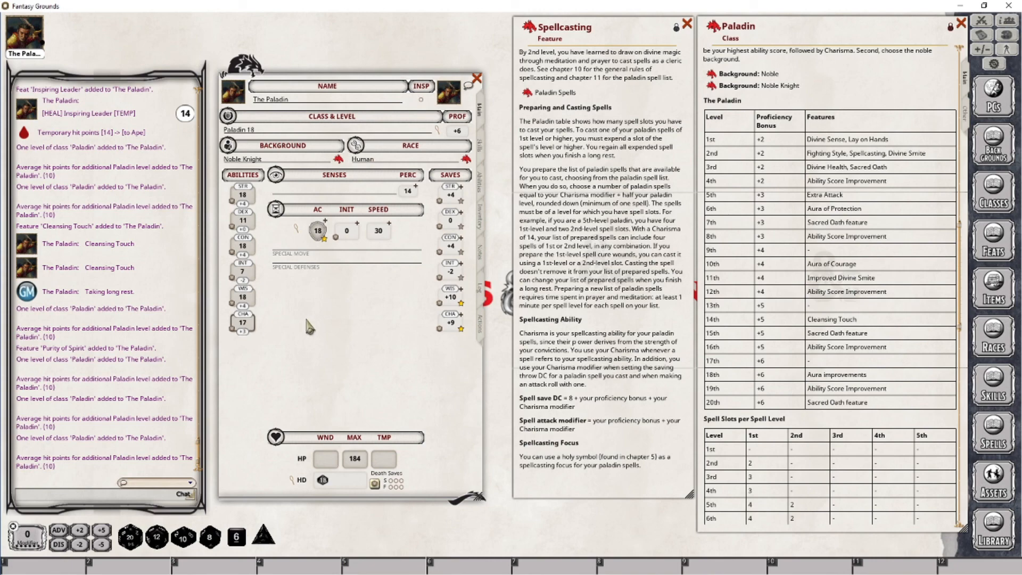
pyautogui.write('18')
pyautogui.click(482, 331)
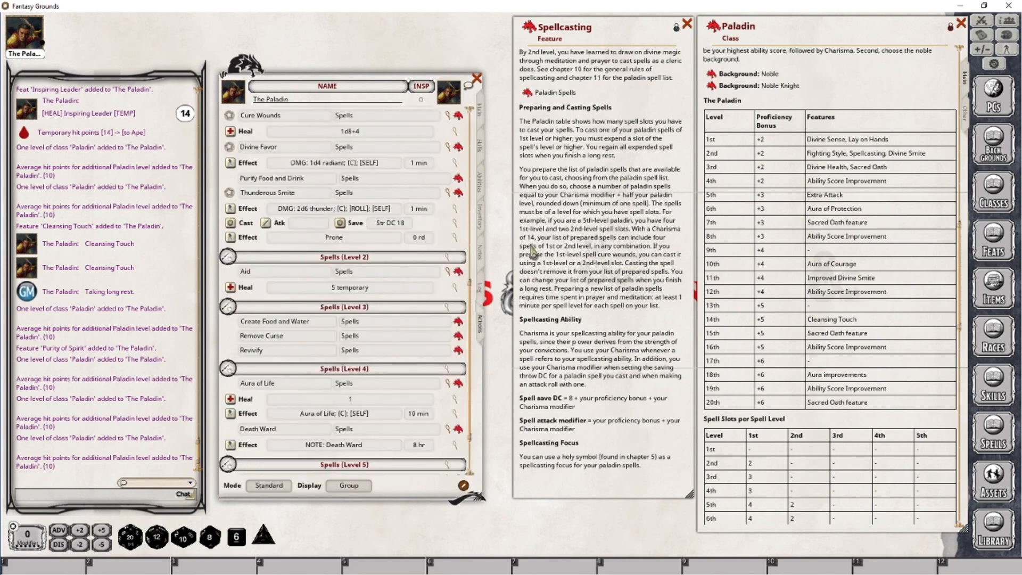
# Reopen the Paladin Spells list and review it through the Level 5 Spells against the spells in the character's actions.
pyautogui.click(528, 92)
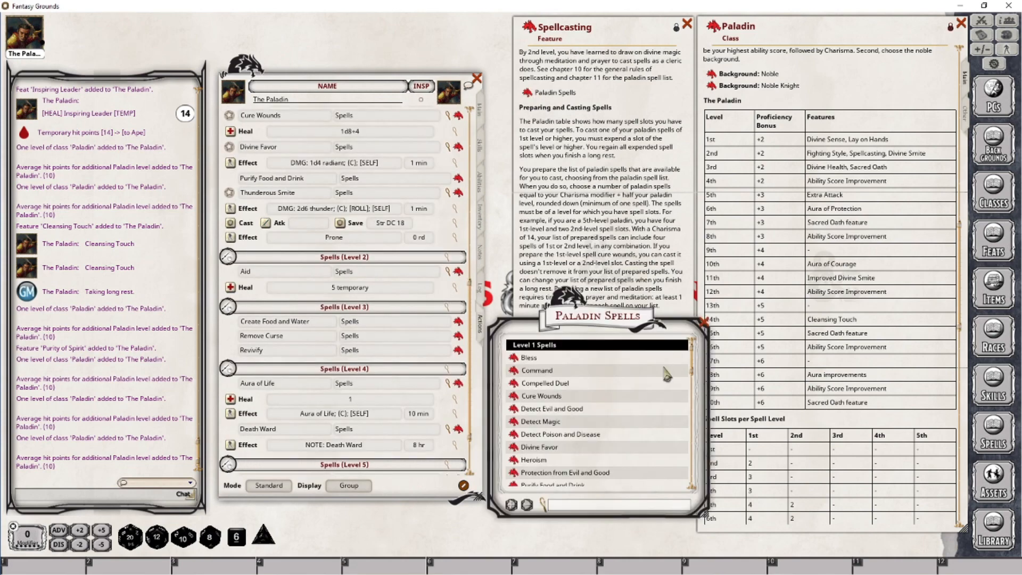
pyautogui.scroll(-5, 663, 380)
pyautogui.scroll(5, 654, 384)
pyautogui.moveTo(529, 357); pyautogui.dragTo(357, 333)
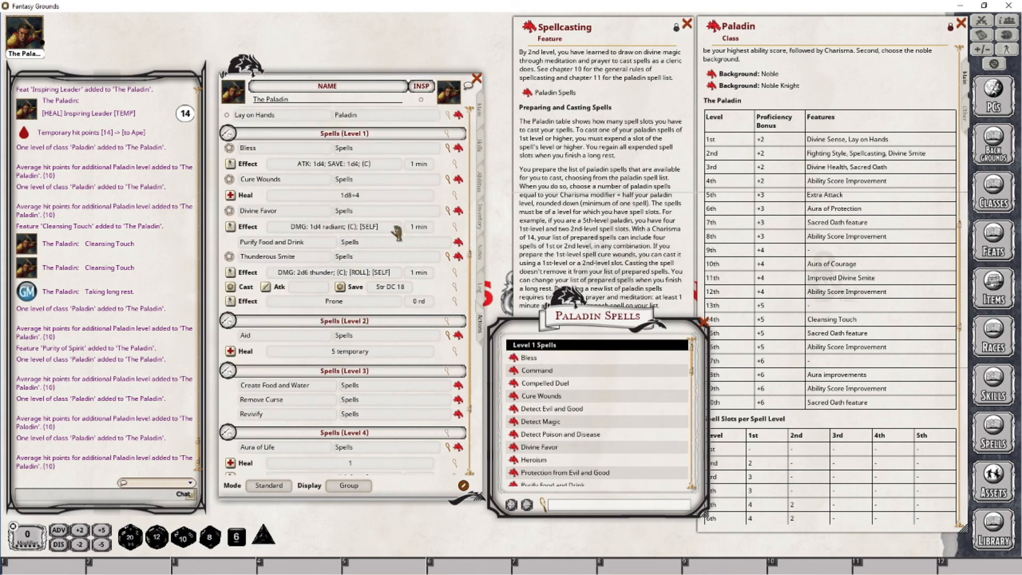
pyautogui.scroll(-5, 623, 415)
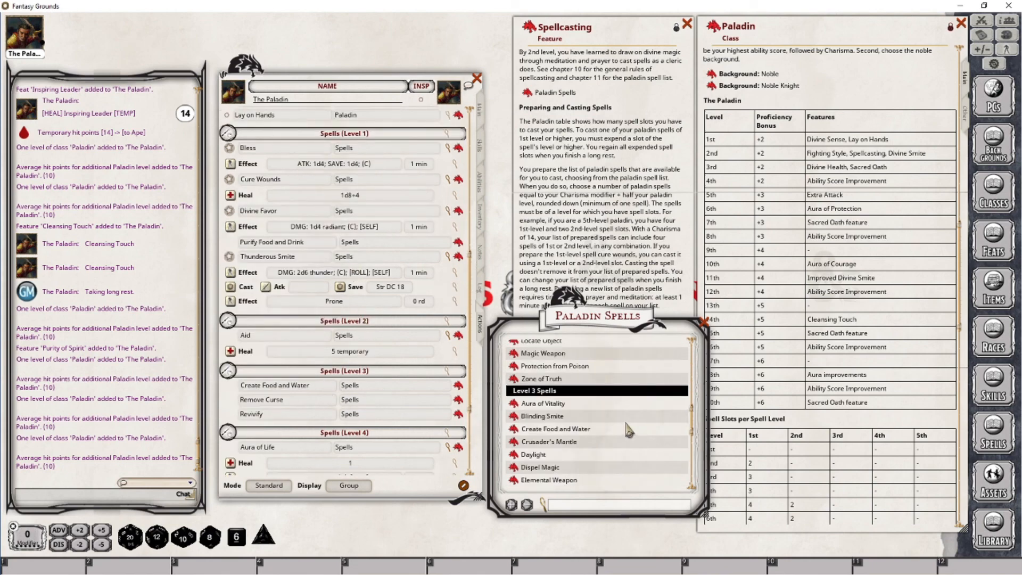
pyautogui.scroll(-10, 626, 425)
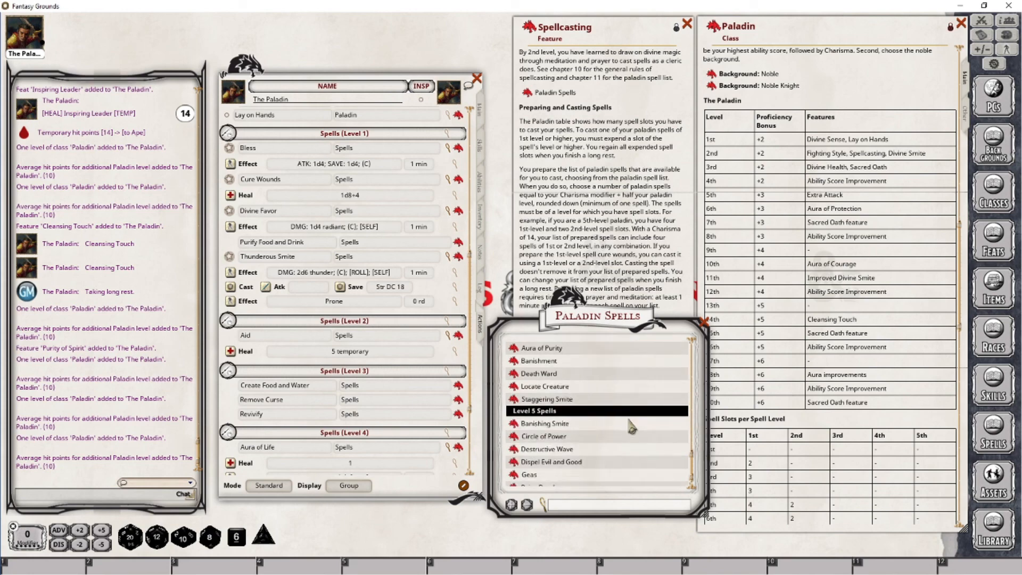
pyautogui.scroll(-1, 629, 425)
pyautogui.scroll(10, 383, 317)
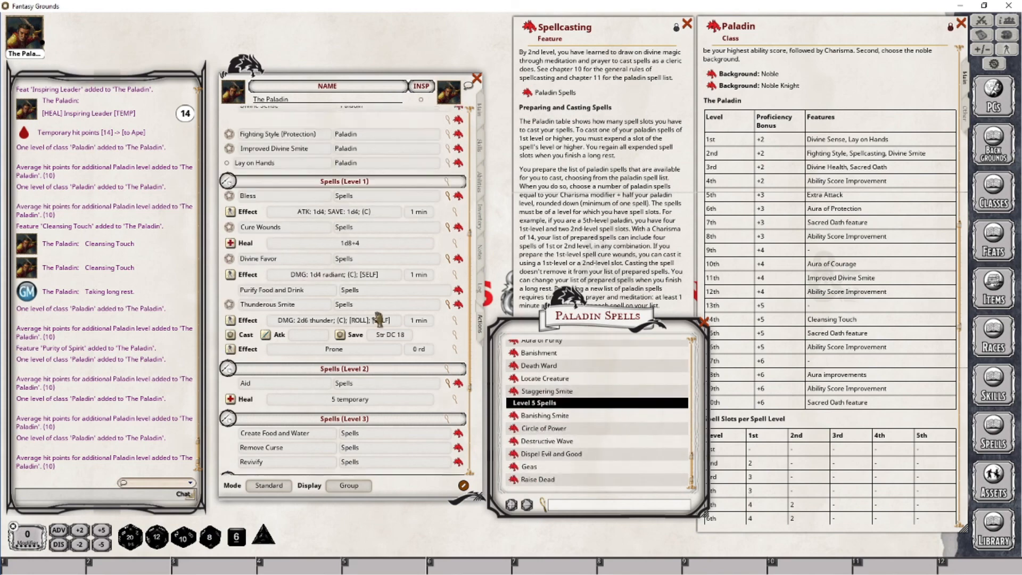
pyautogui.scroll(-12, 381, 311)
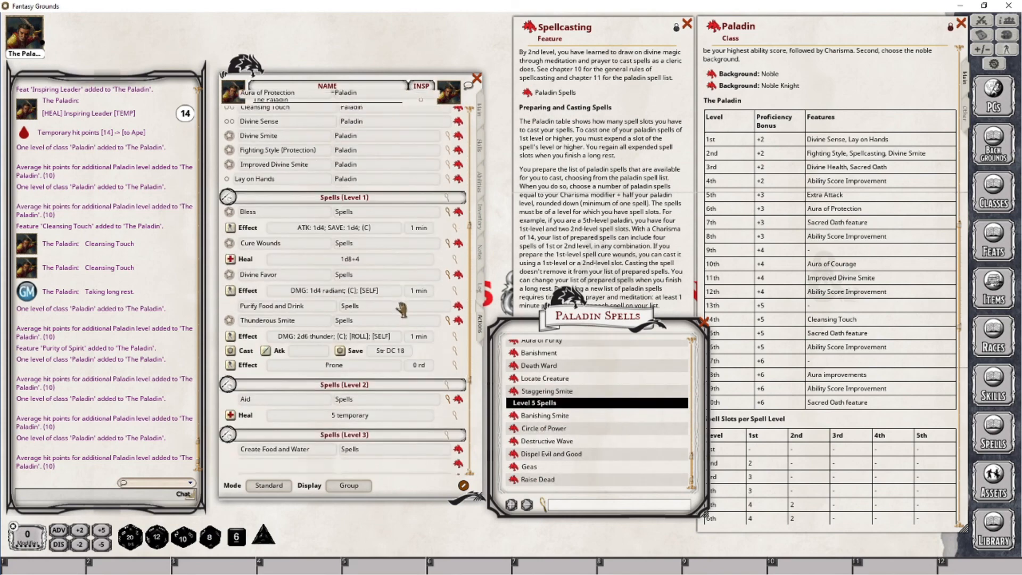
pyautogui.scroll(-3, 387, 347)
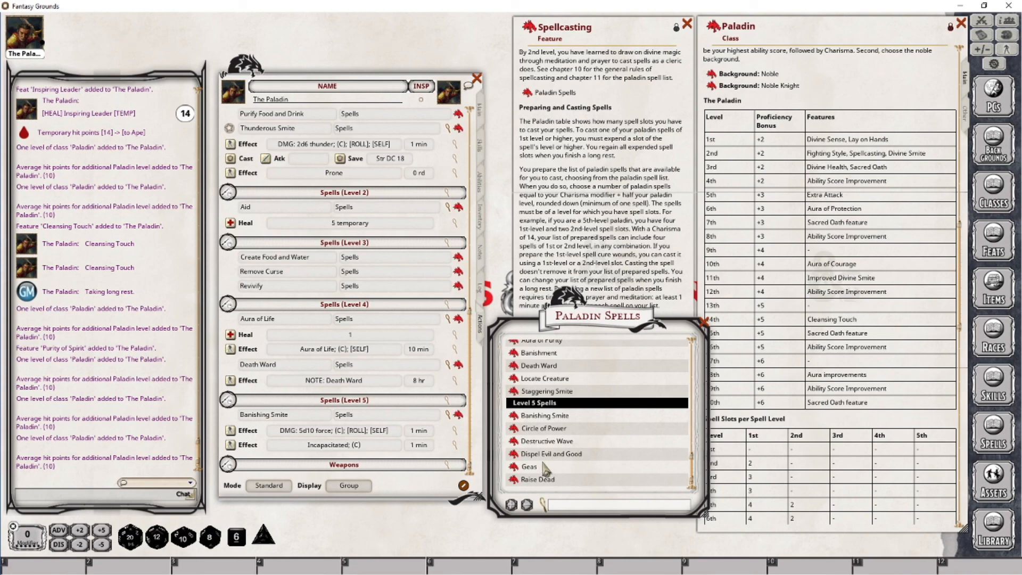
# Read the level 5 spell Destructive Wave, add it to the character's actions, and close the Paladin Spells list.
pyautogui.click(514, 442)
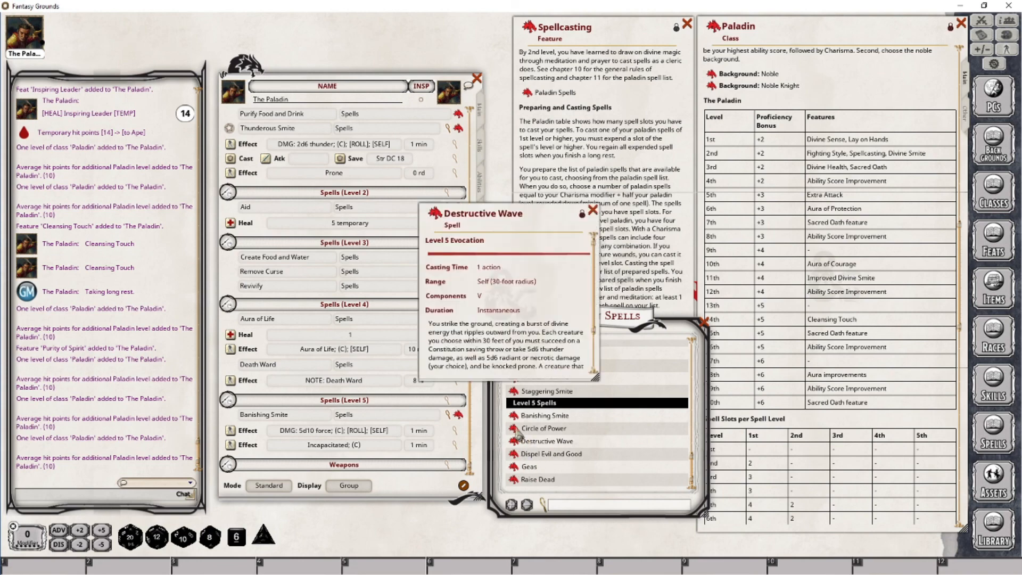
pyautogui.scroll(-3, 521, 351)
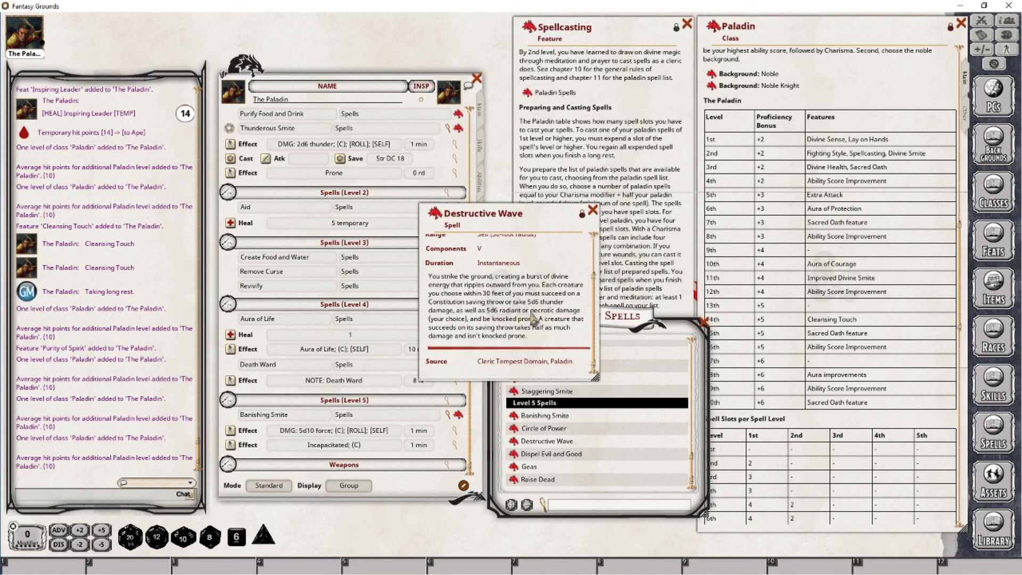
pyautogui.click(593, 211)
pyautogui.moveTo(516, 445); pyautogui.dragTo(448, 424)
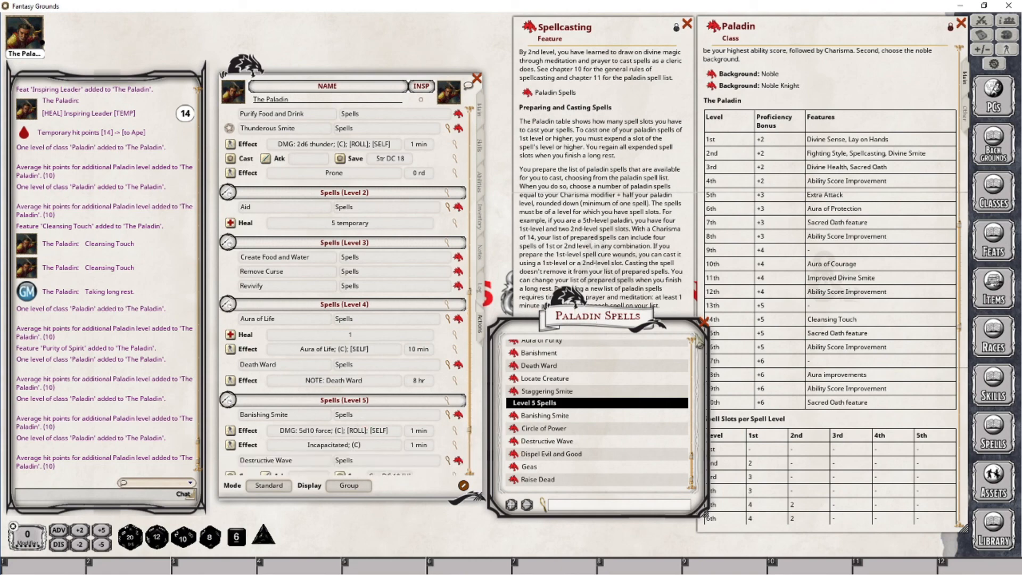
pyautogui.click(704, 321)
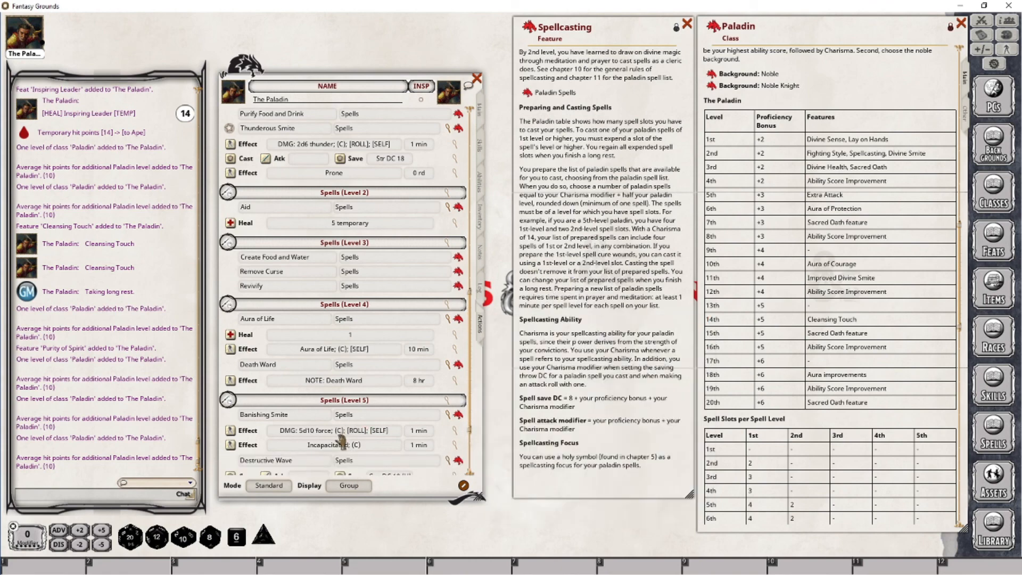
pyautogui.scroll(-3, 341, 442)
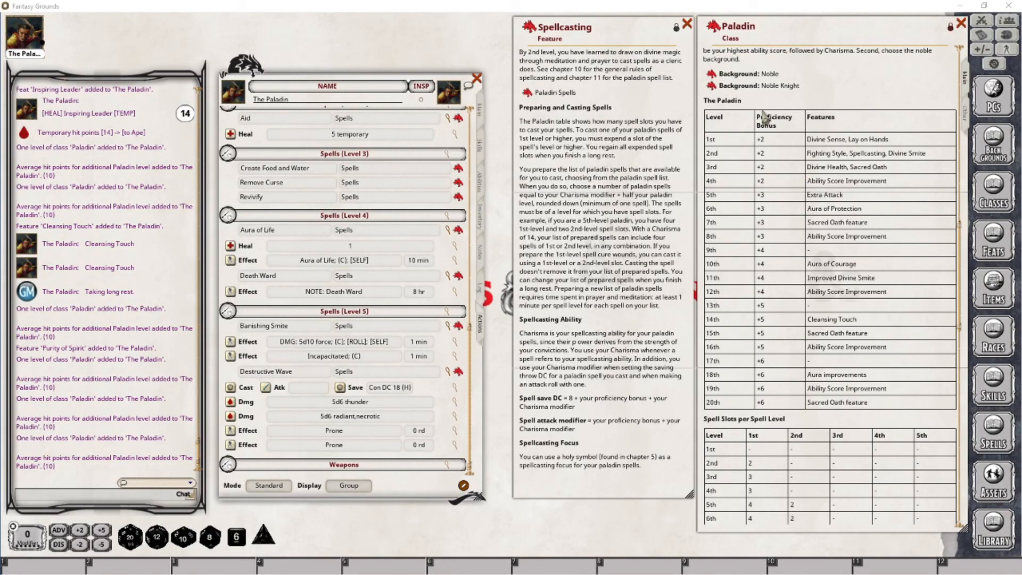
# Add two more levels of the Paladin class to the character, raising it to Paladin 20.
pyautogui.click(481, 113)
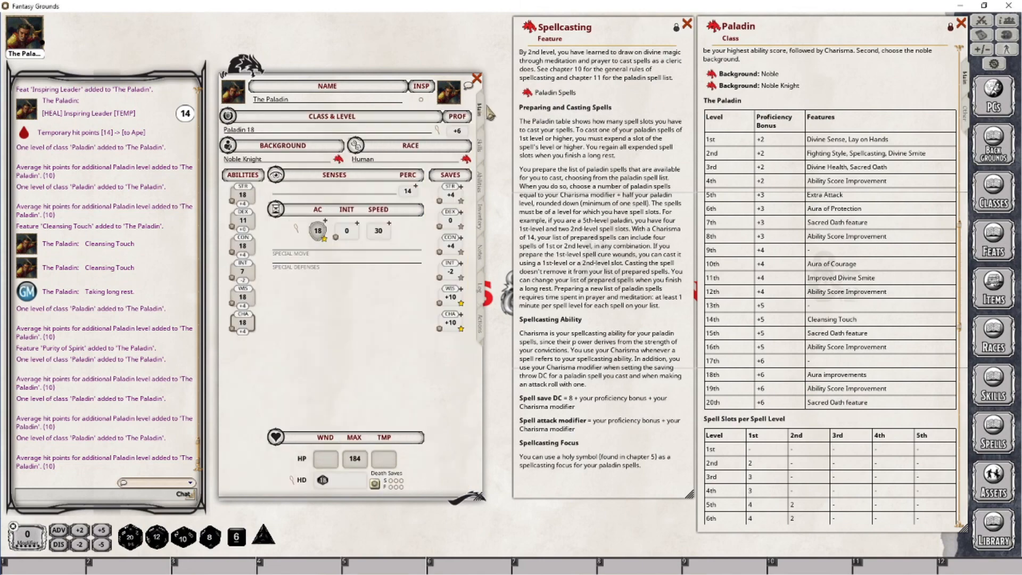
pyautogui.moveTo(480, 120); pyautogui.dragTo(269, 133)
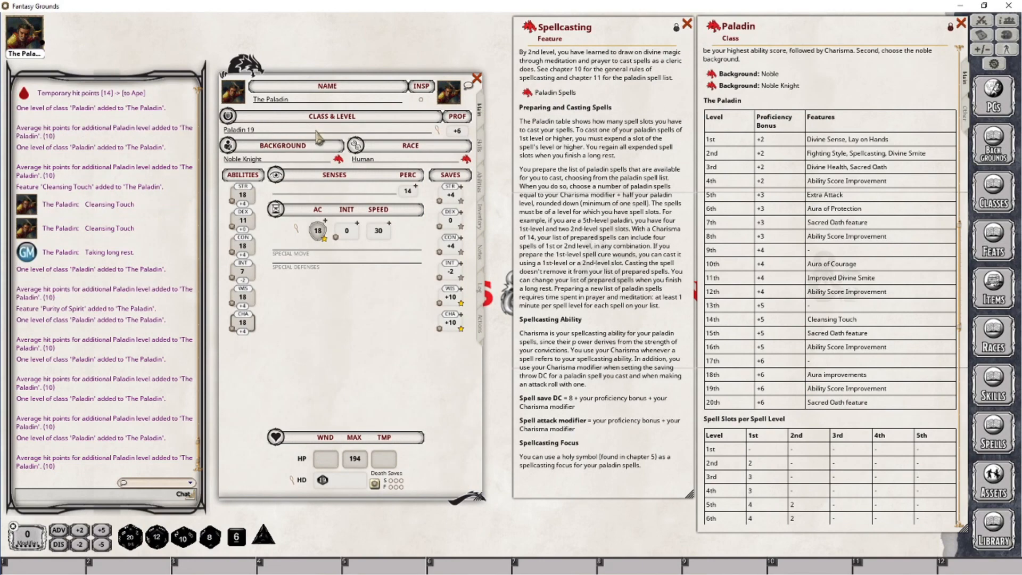
pyautogui.moveTo(712, 27); pyautogui.dragTo(516, 108)
pyautogui.moveTo(391, 137); pyautogui.dragTo(256, 127)
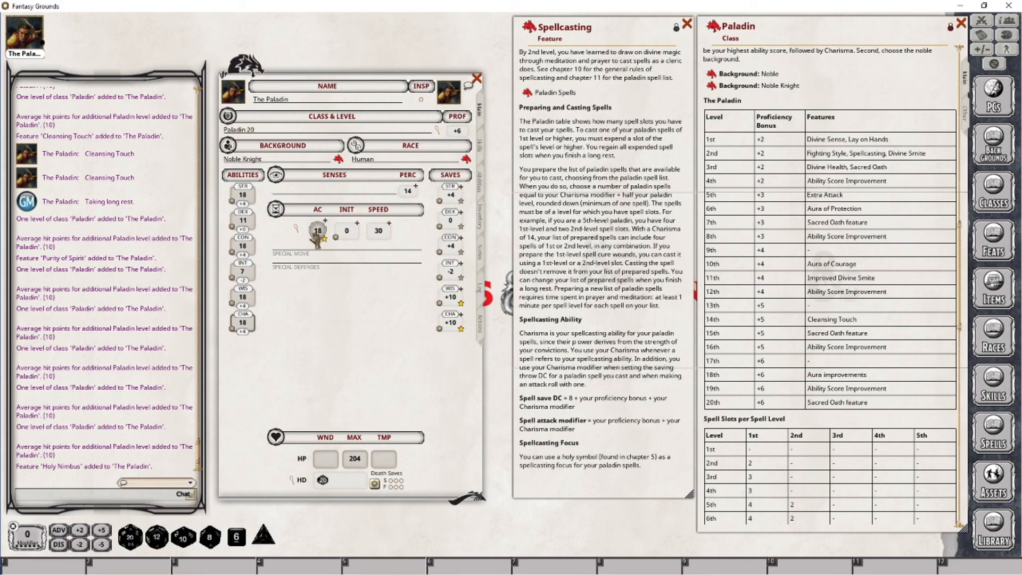
# Add the level 1 spell Heroism from the Paladin Spells list to the character's actions, and close the list.
pyautogui.click(478, 326)
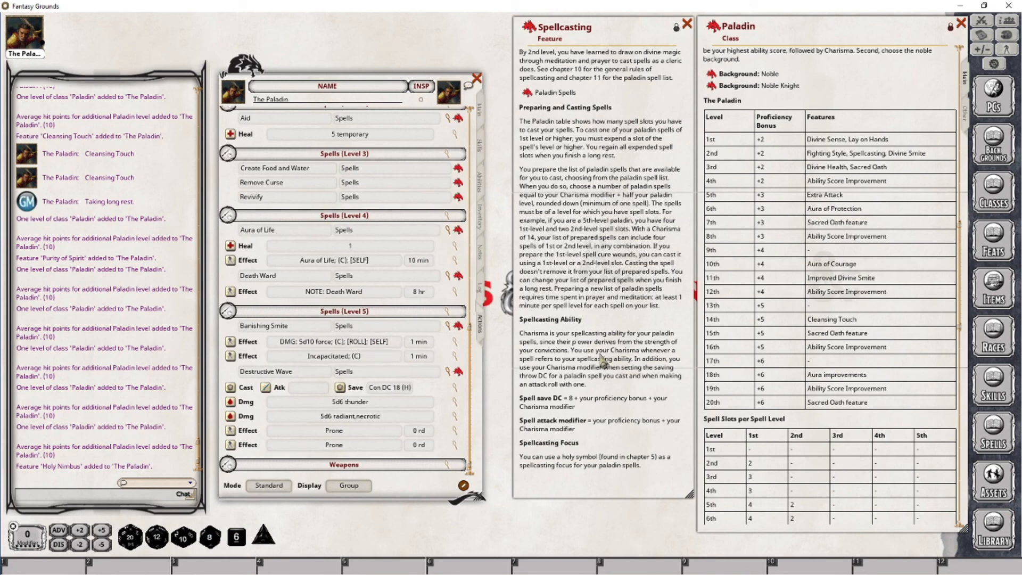
pyautogui.click(527, 94)
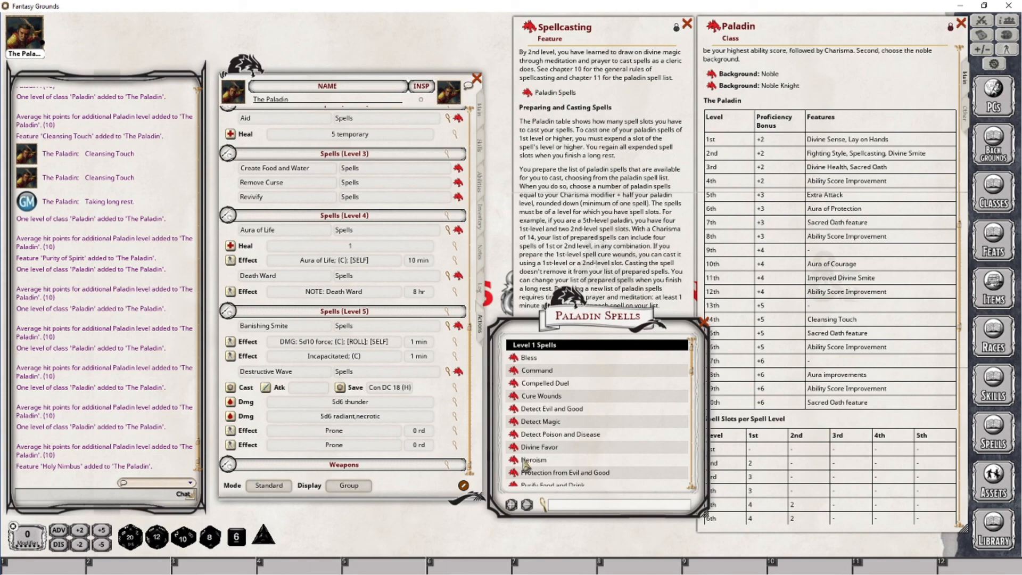
pyautogui.scroll(10, 413, 405)
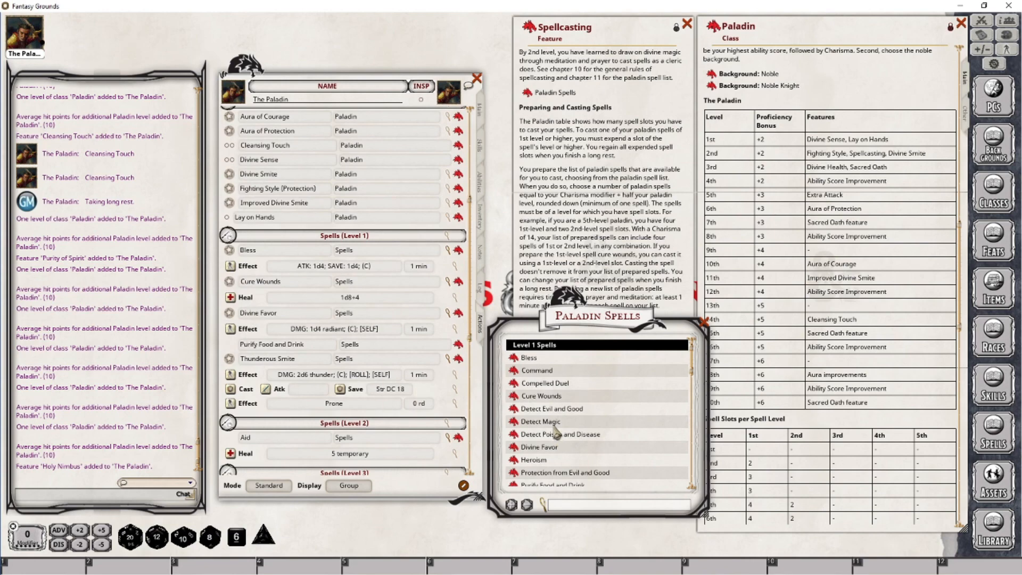
pyautogui.scroll(-2, 559, 439)
pyautogui.moveTo(535, 411)
pyautogui.mouseDown()
pyautogui.moveTo(516, 417)
pyautogui.moveTo(332, 337)
pyautogui.mouseUp()
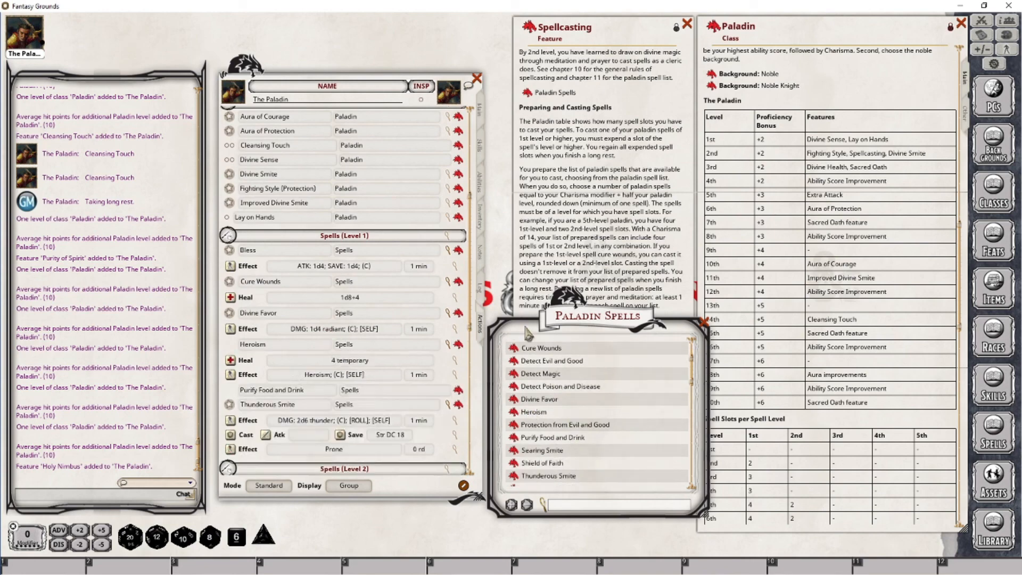
pyautogui.click(704, 322)
# Review the Paladin class's feature and spell slot tables through 20th level.
pyautogui.scroll(-7, 836, 458)
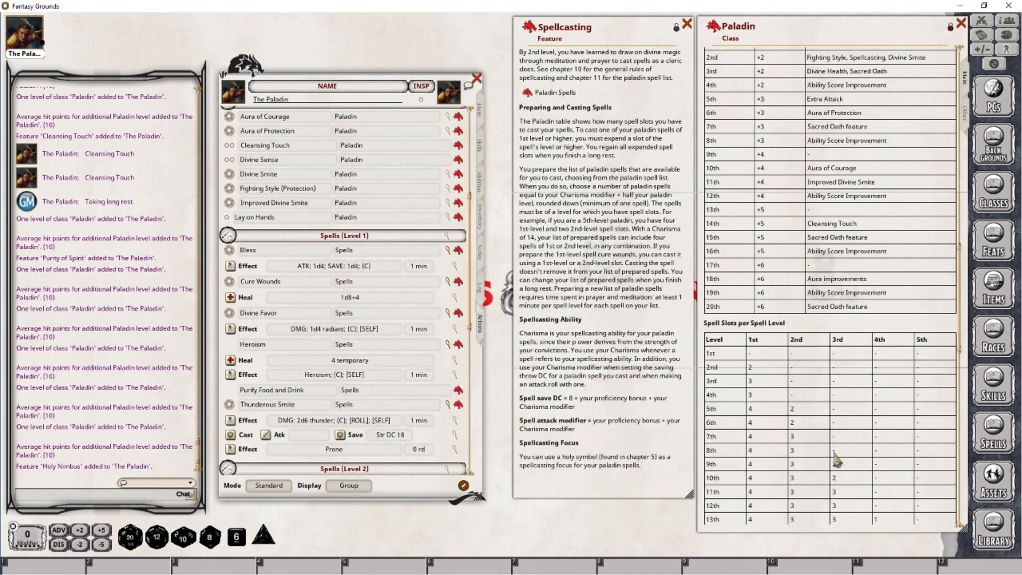
pyautogui.scroll(3, 829, 439)
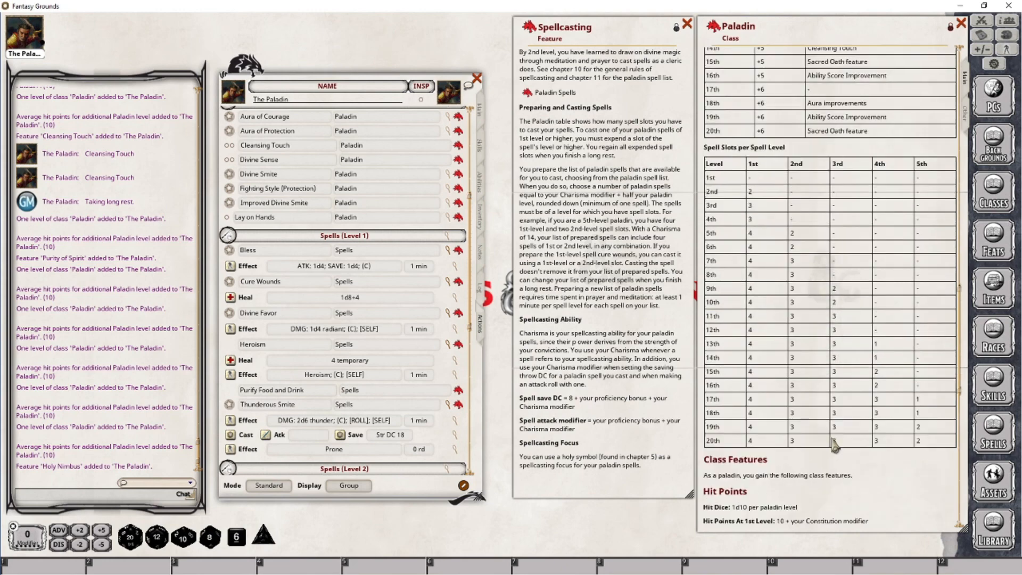
pyautogui.scroll(5, 830, 440)
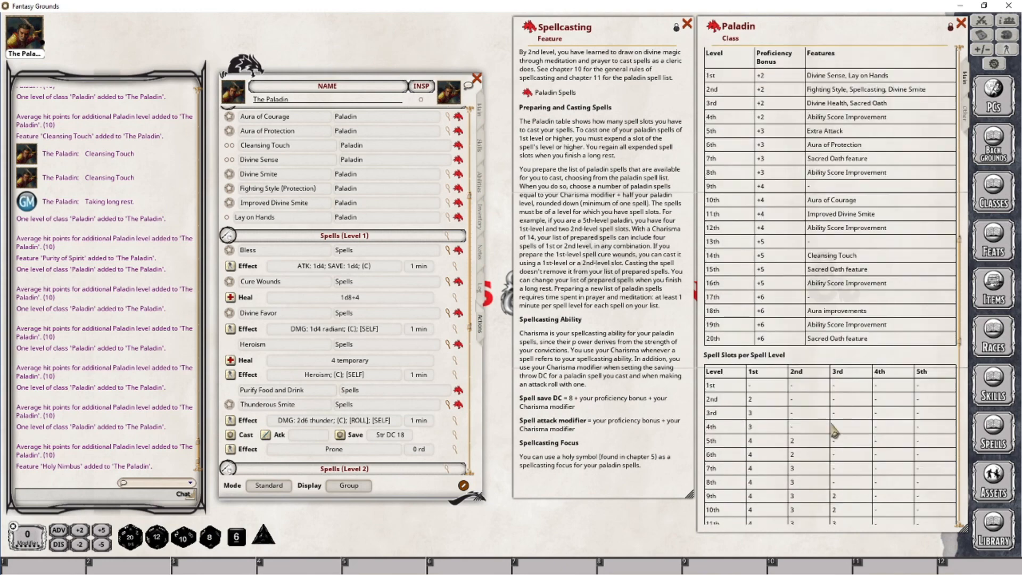